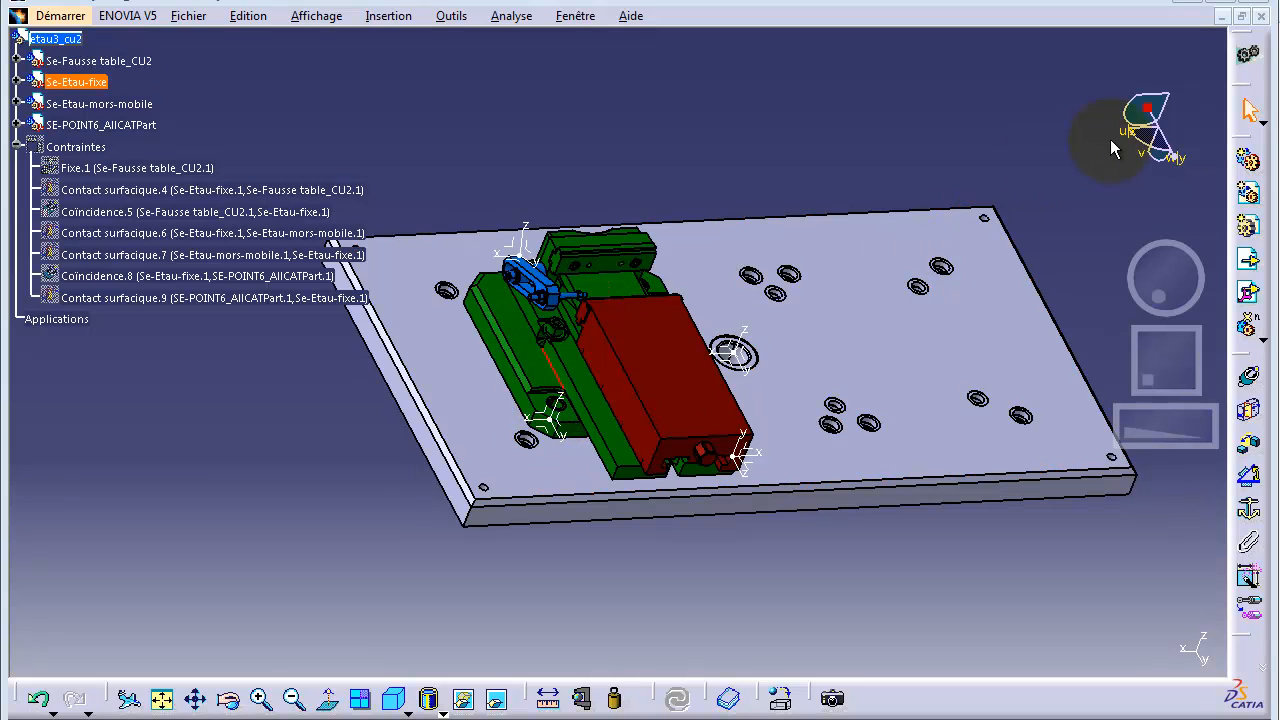
Place the compass on the fixed vise body and move the vise assembly along the table toward its centre hole.
{"action": "left_click_drag", "start_coordinate": [1148, 104], "coordinate": [620, 335]}
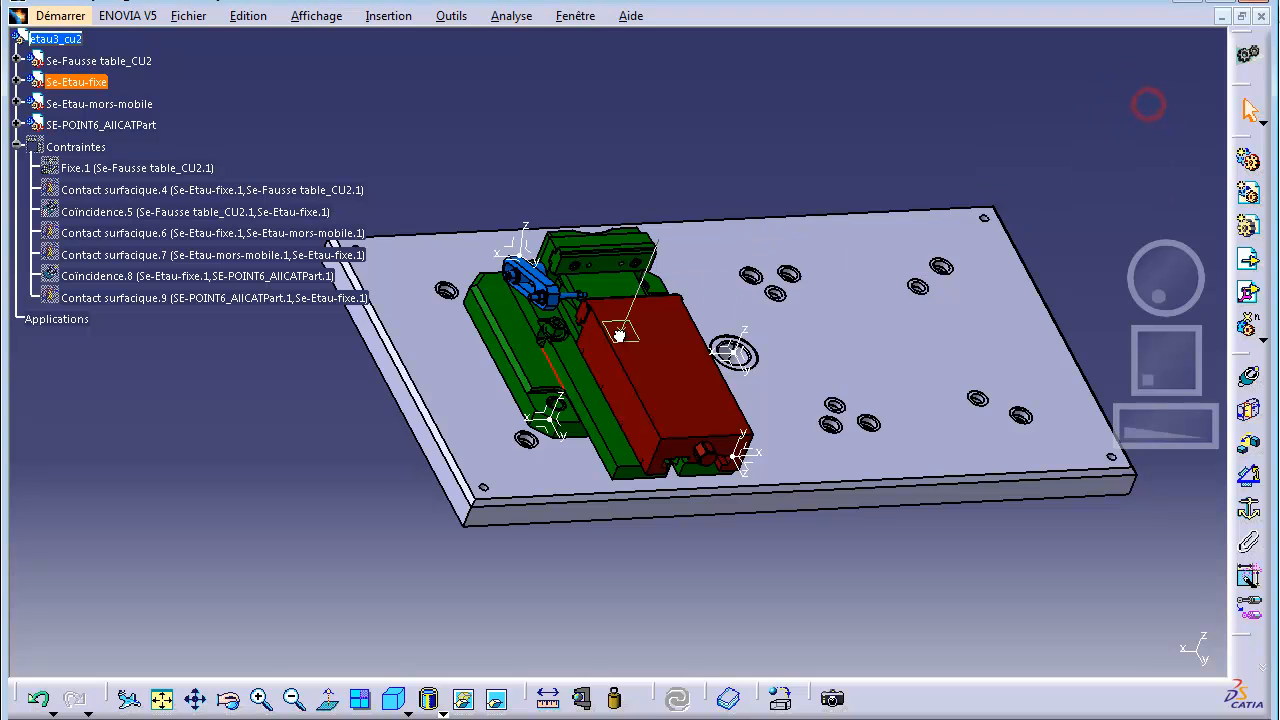
{"action": "left_click_drag", "start_coordinate": [513, 362], "coordinate": [528, 358]}
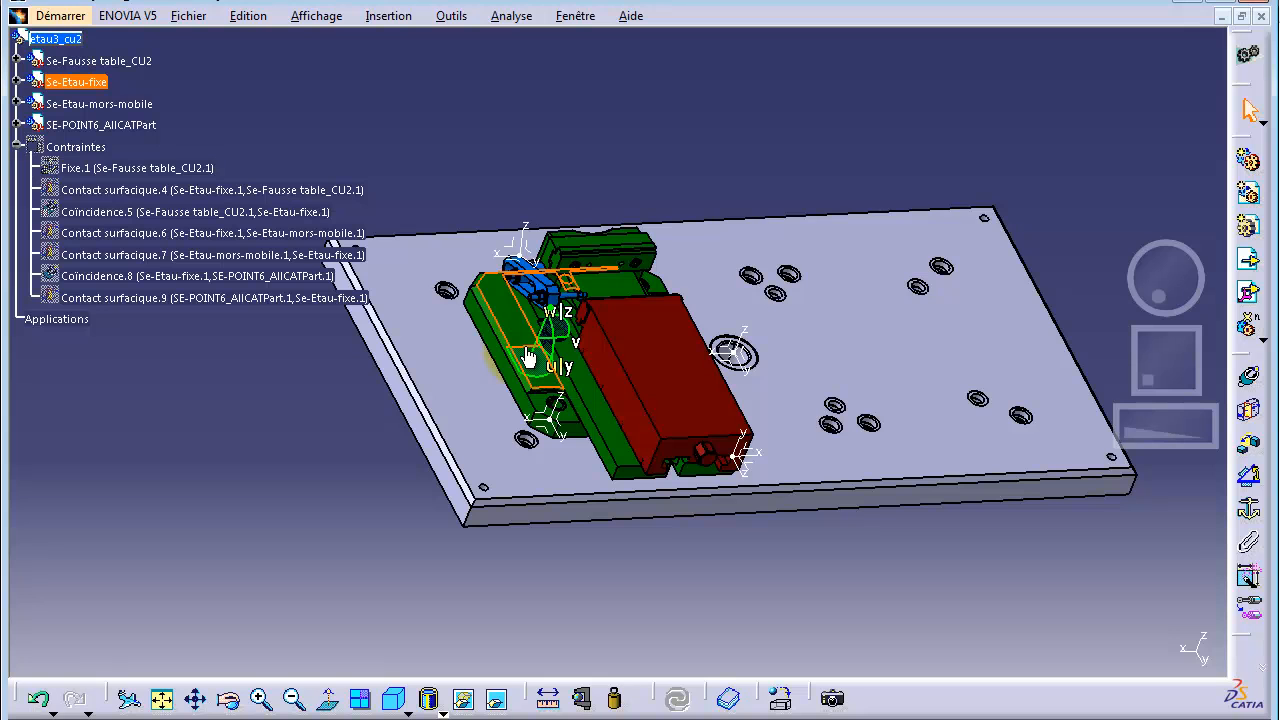
{"action": "left_click_drag", "start_coordinate": [528, 358], "coordinate": [699, 358]}
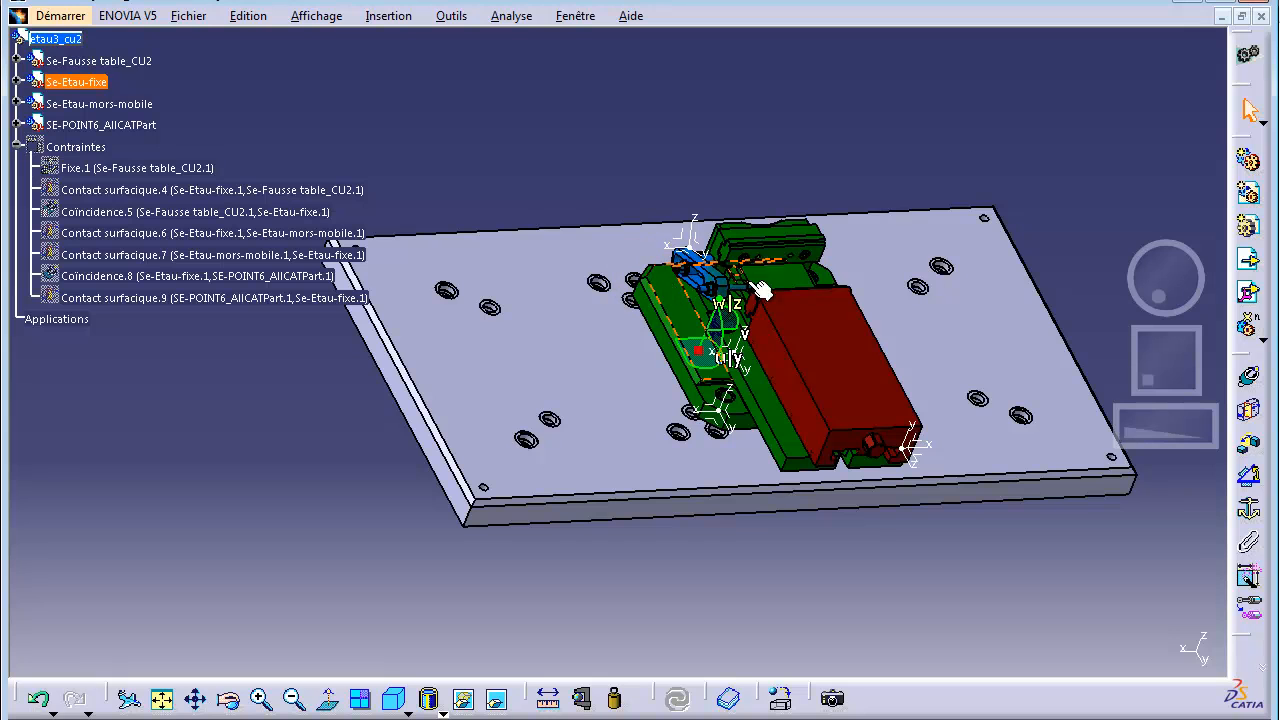
Create a new Product document with the product reference Ass-Etau.
{"action": "left_click", "coordinate": [193, 18]}
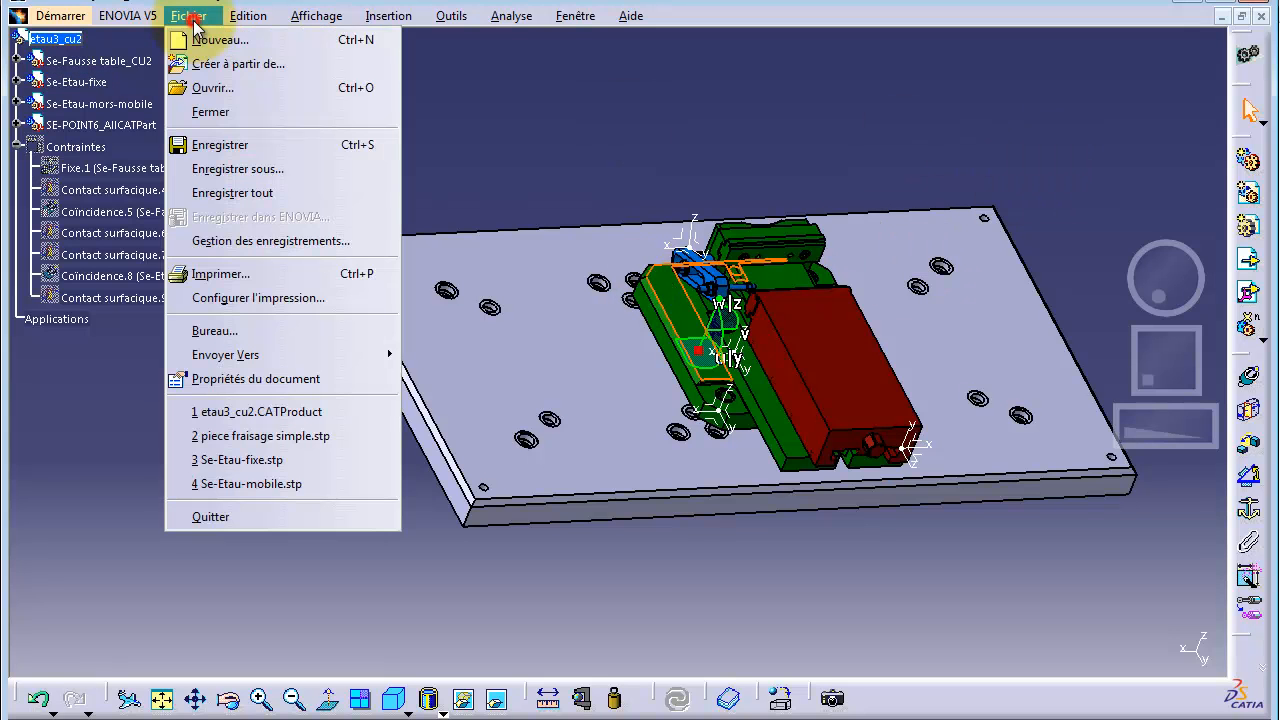
{"action": "left_click", "coordinate": [206, 40]}
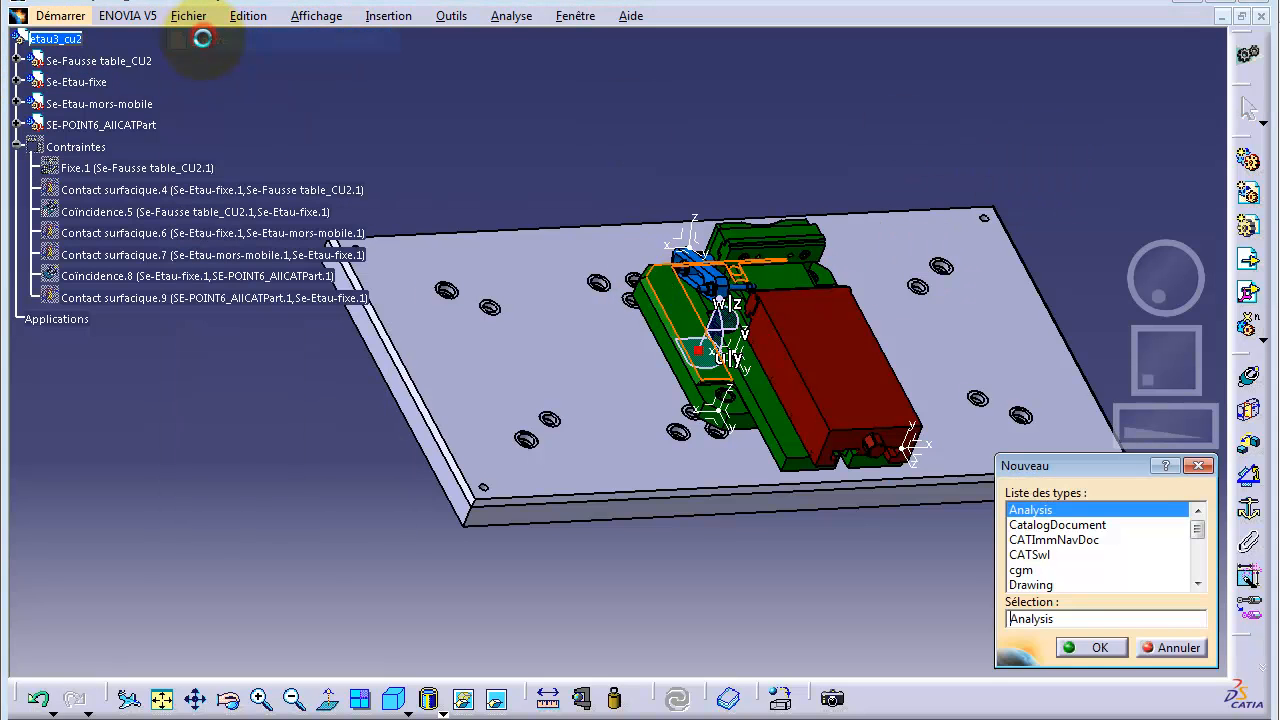
{"action": "left_click_drag", "start_coordinate": [1198, 527], "coordinate": [1199, 568]}
{"action": "left_click", "coordinate": [1088, 554]}
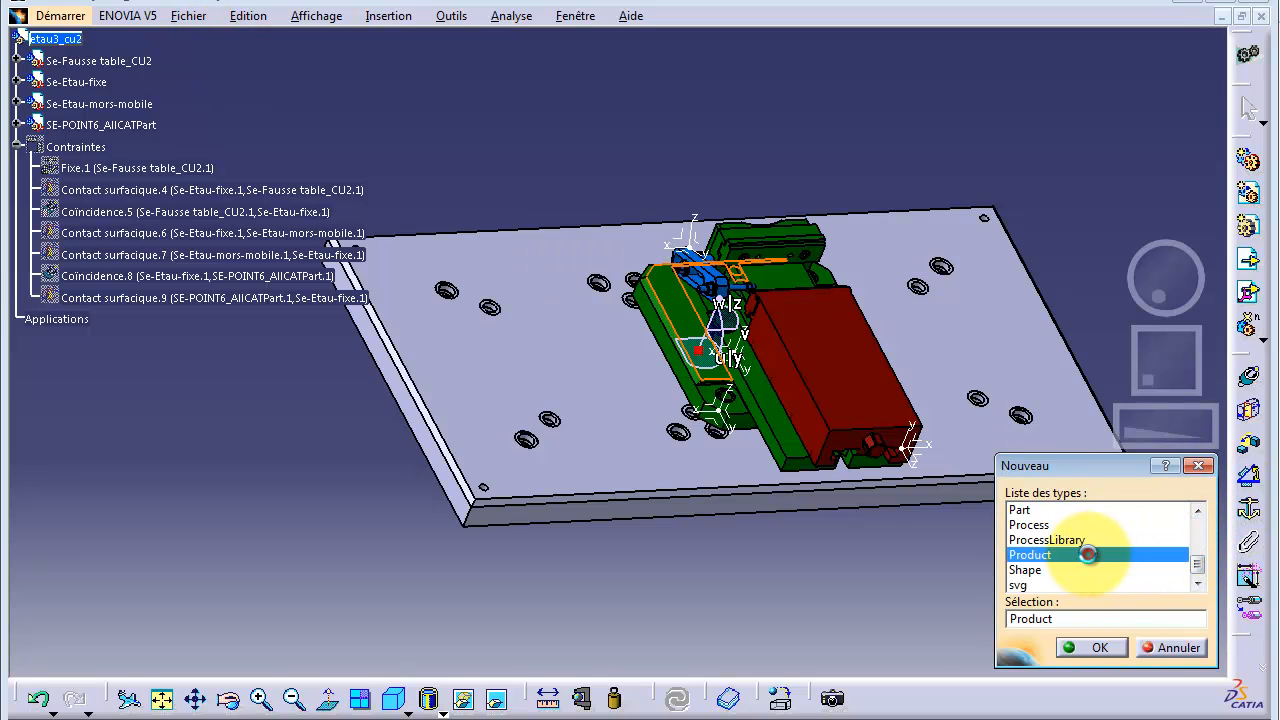
{"action": "left_click", "coordinate": [1097, 648]}
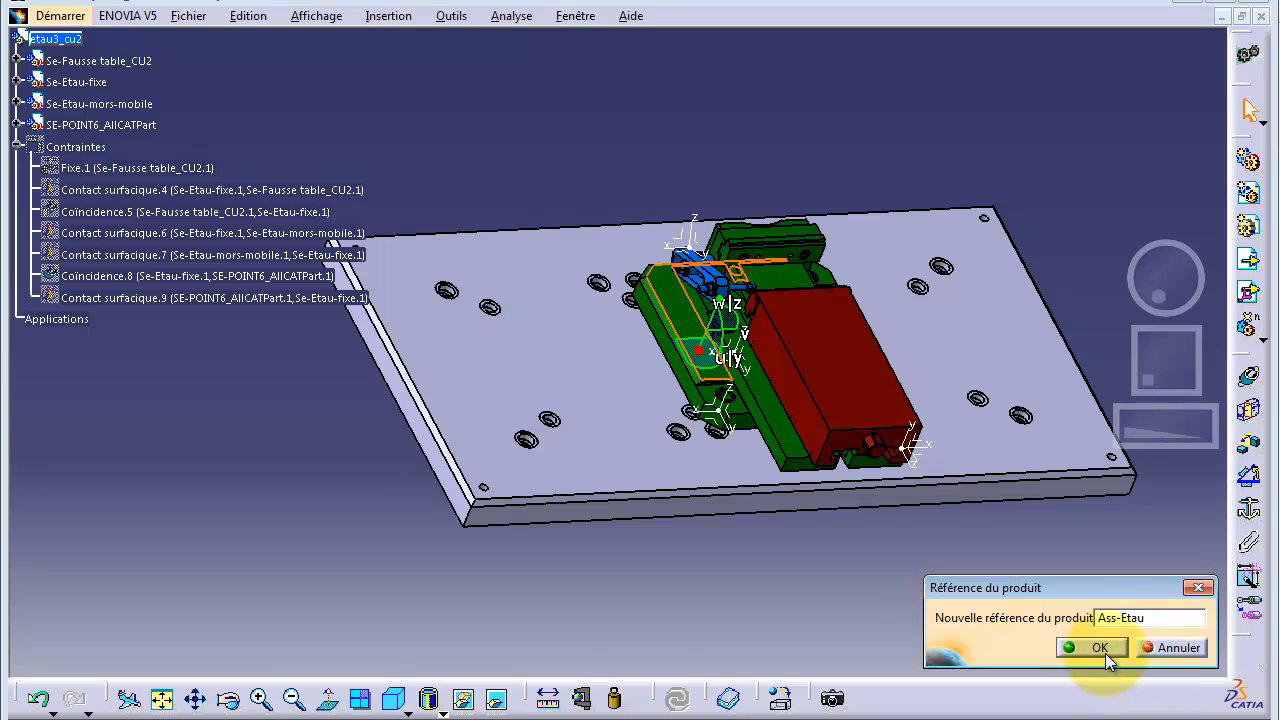
{"action": "left_click", "coordinate": [1100, 647]}
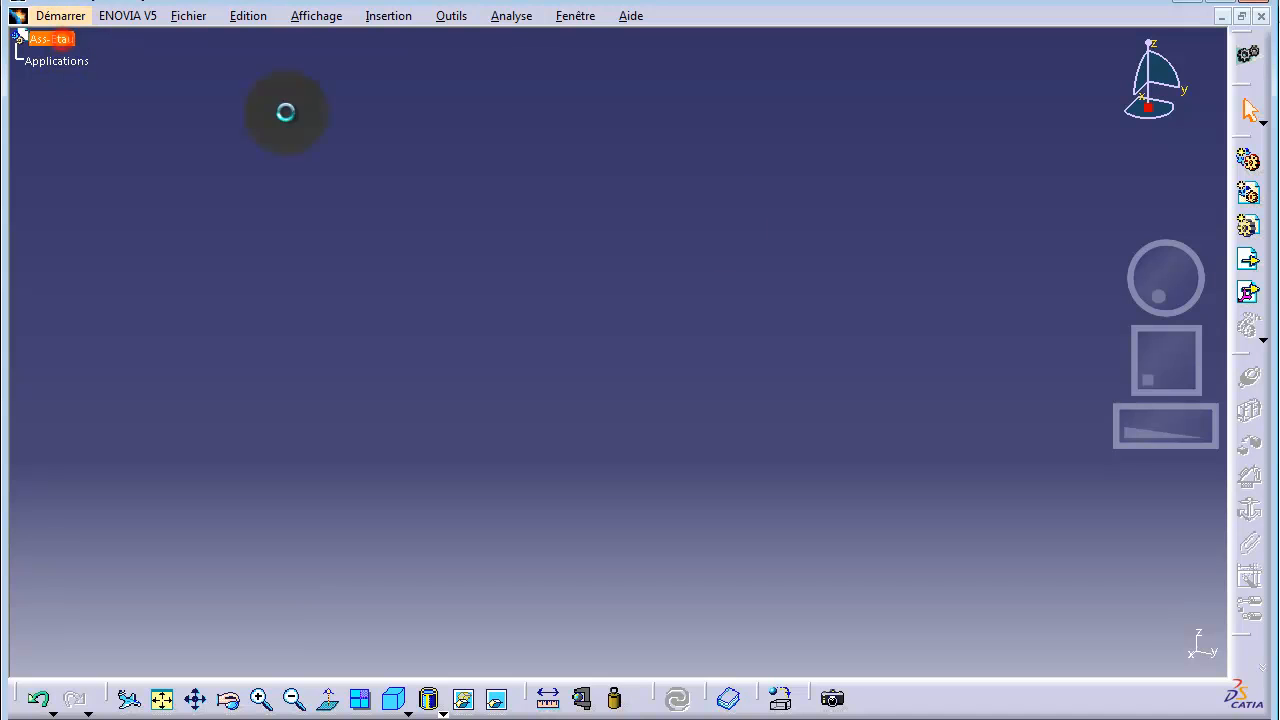
Insert Se-Fausse table_CU2.stp into the Ass-Etau product as an existing component.
{"action": "left_click", "coordinate": [1250, 262]}
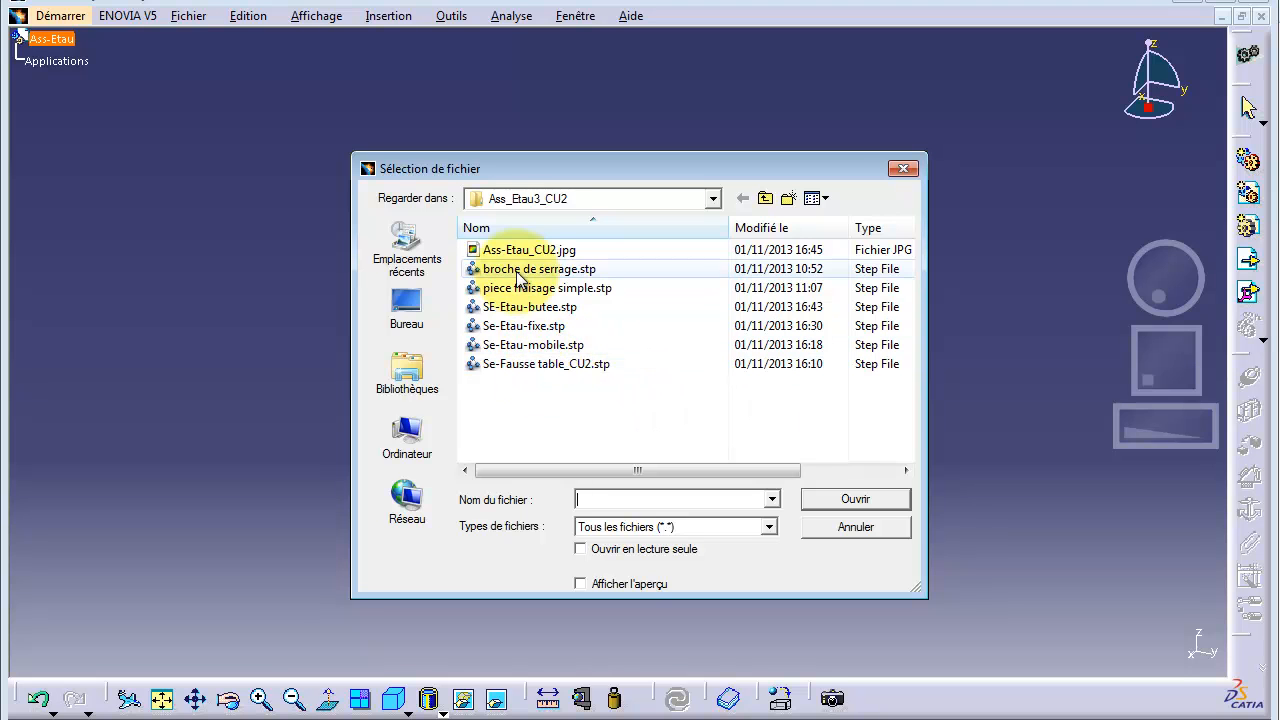
{"action": "left_click", "coordinate": [551, 365]}
{"action": "left_click", "coordinate": [838, 499]}
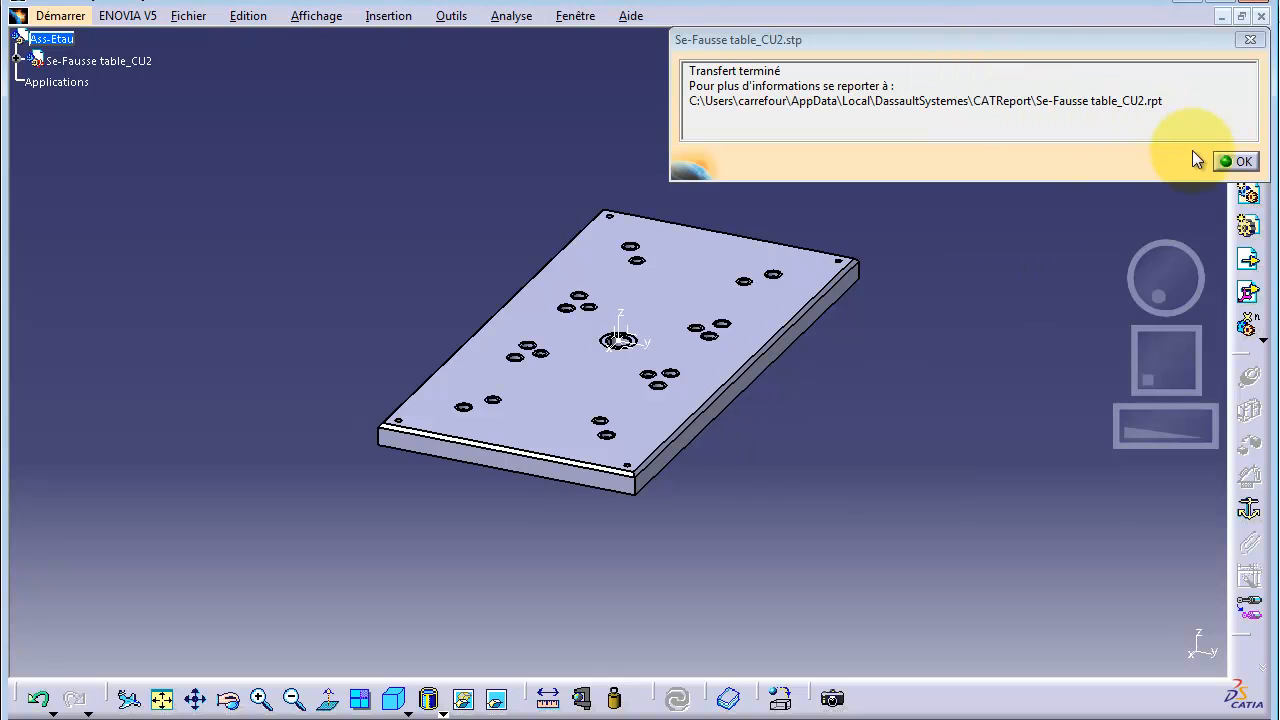
{"action": "left_click", "coordinate": [1237, 163]}
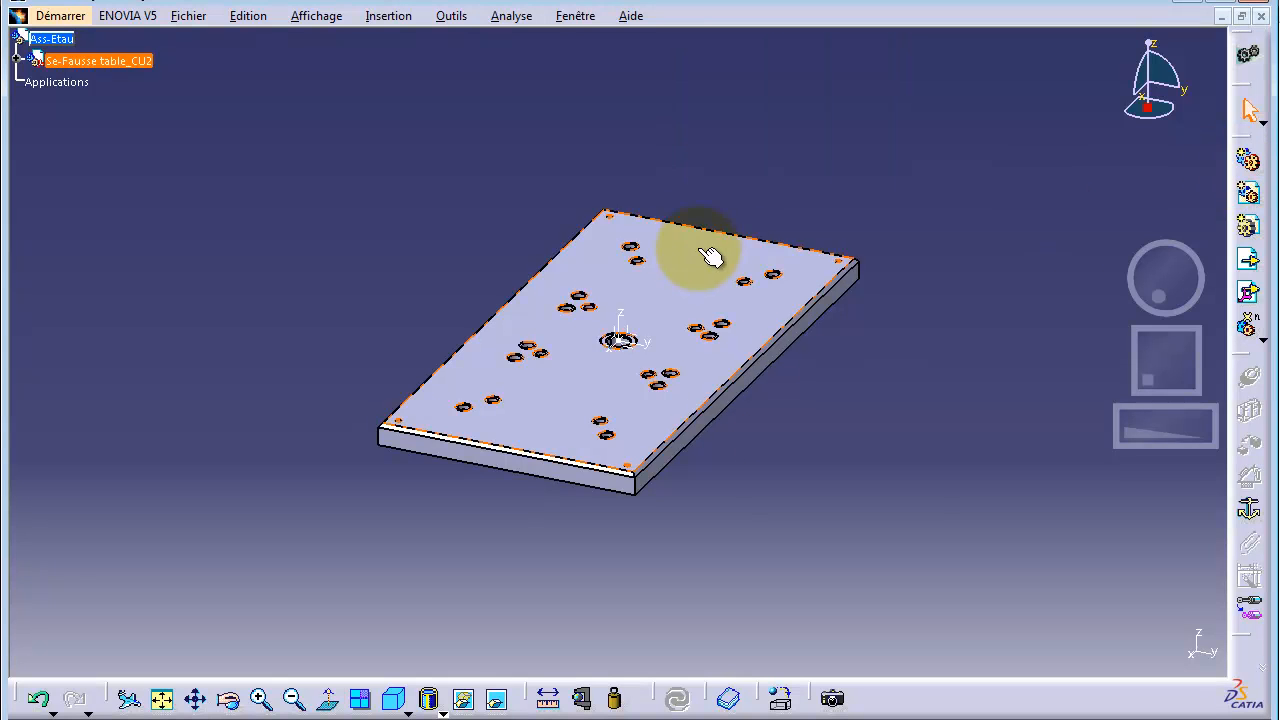
Apply a Fix constraint to the Se-Fausse table_CU2 component and expand its branch in the tree.
{"action": "middle_click_drag", "start_coordinate": [1124, 288], "coordinate": [1097, 341]}
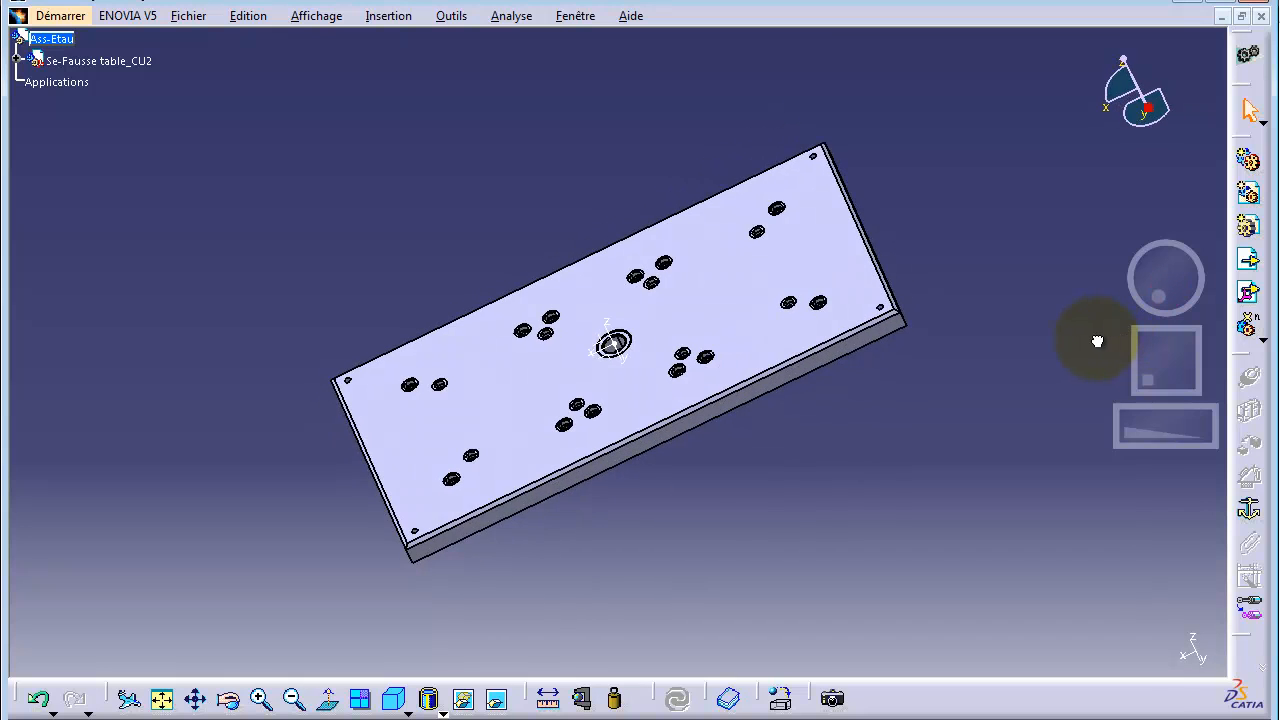
{"action": "left_click", "coordinate": [88, 62]}
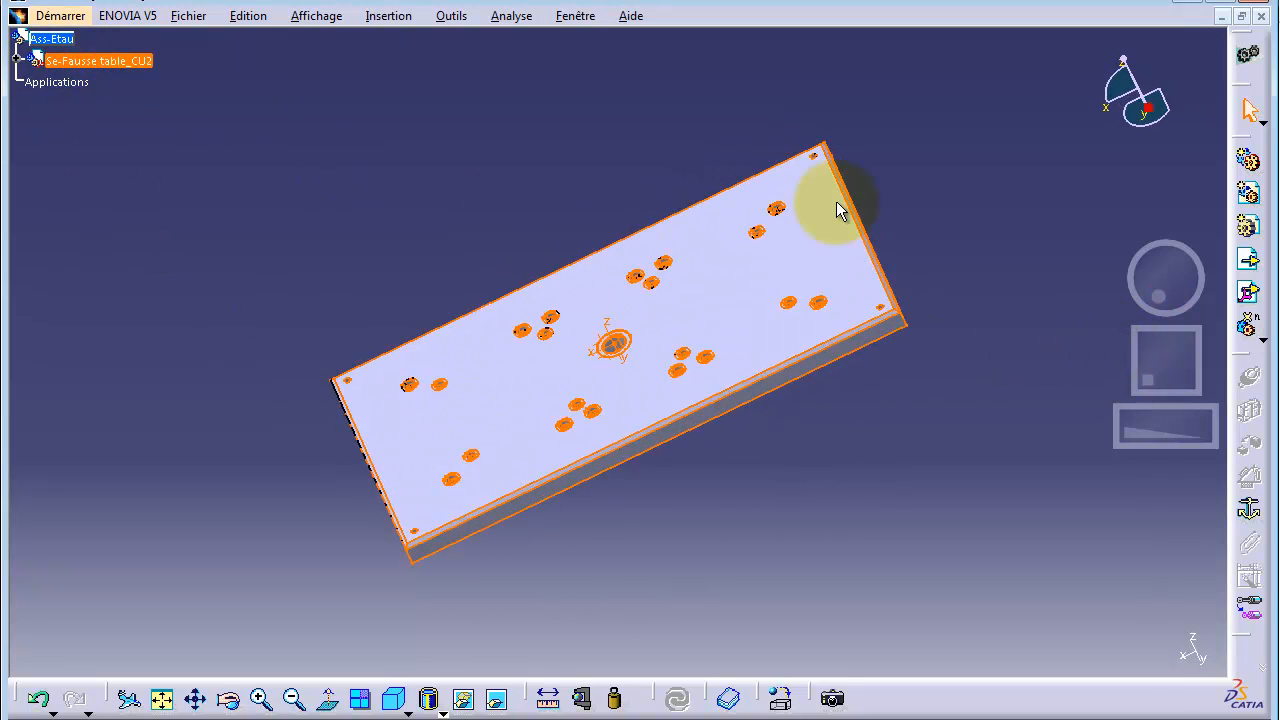
{"action": "left_click", "coordinate": [1249, 512]}
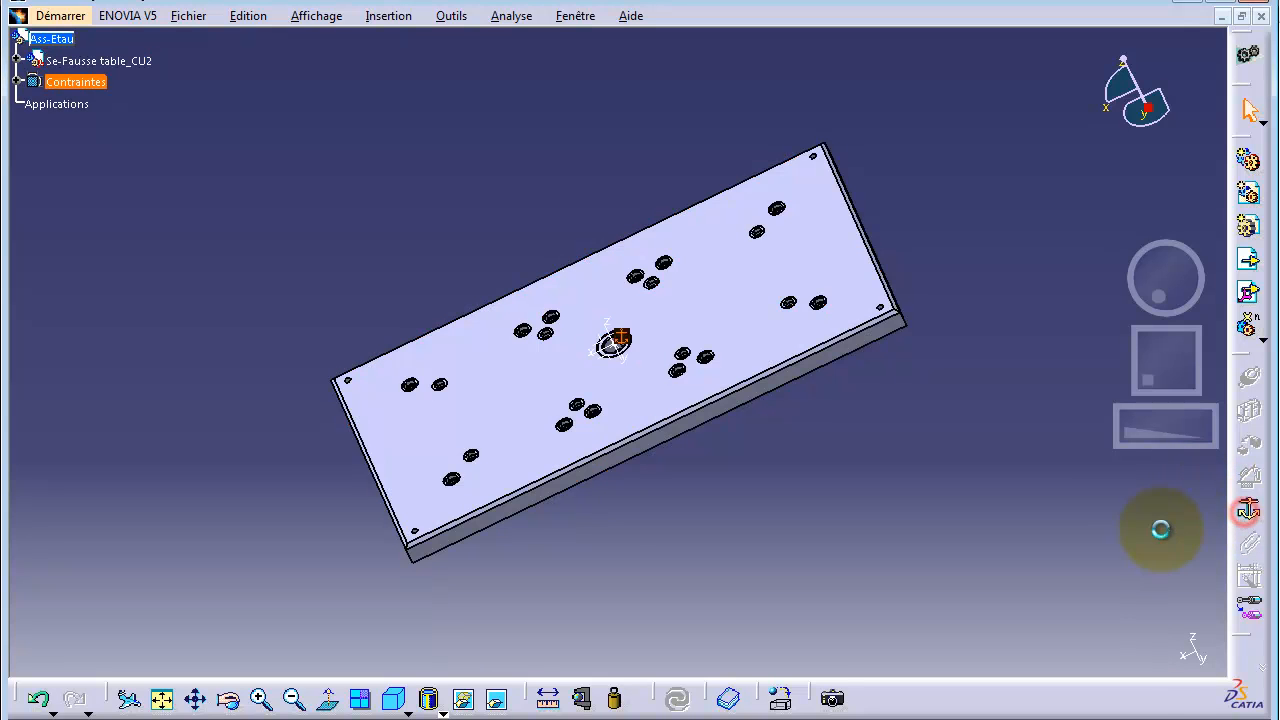
{"action": "left_click", "coordinate": [21, 61]}
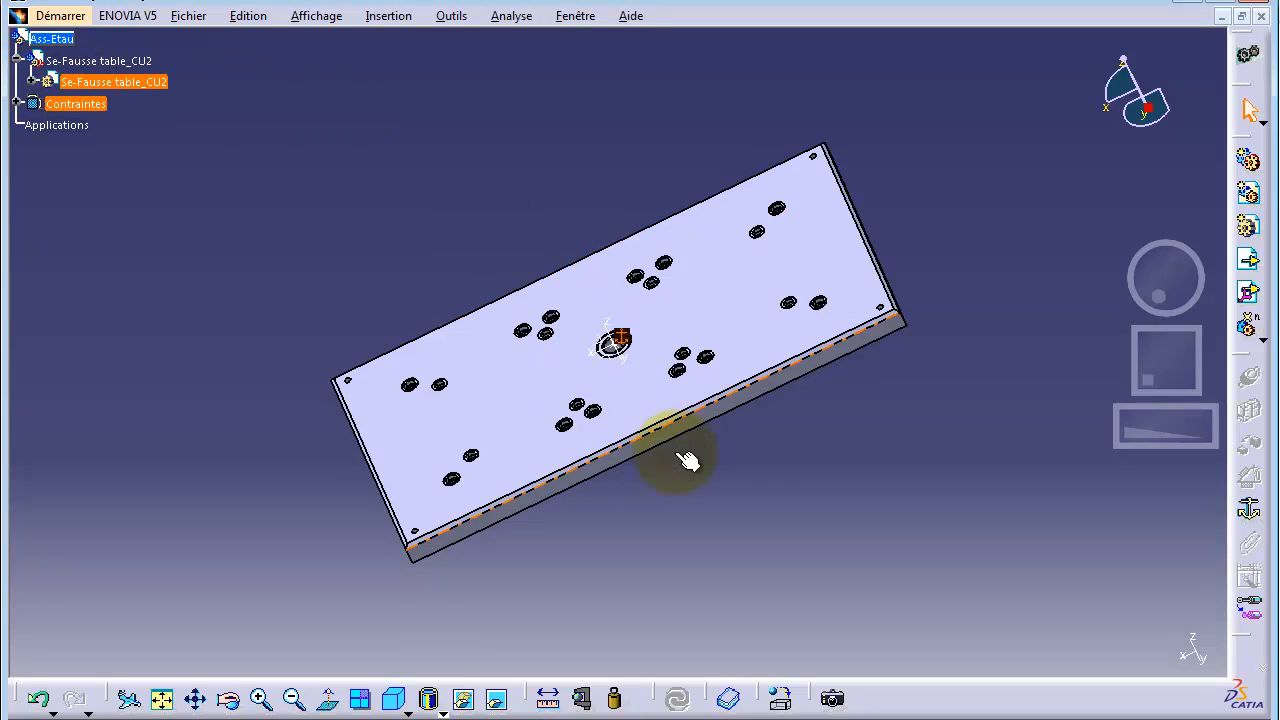
{"action": "left_click", "coordinate": [400, 271]}
Insert Se-Etau-fixe.stp into the Ass-Etau product as an existing component.
{"action": "left_click", "coordinate": [1240, 288]}
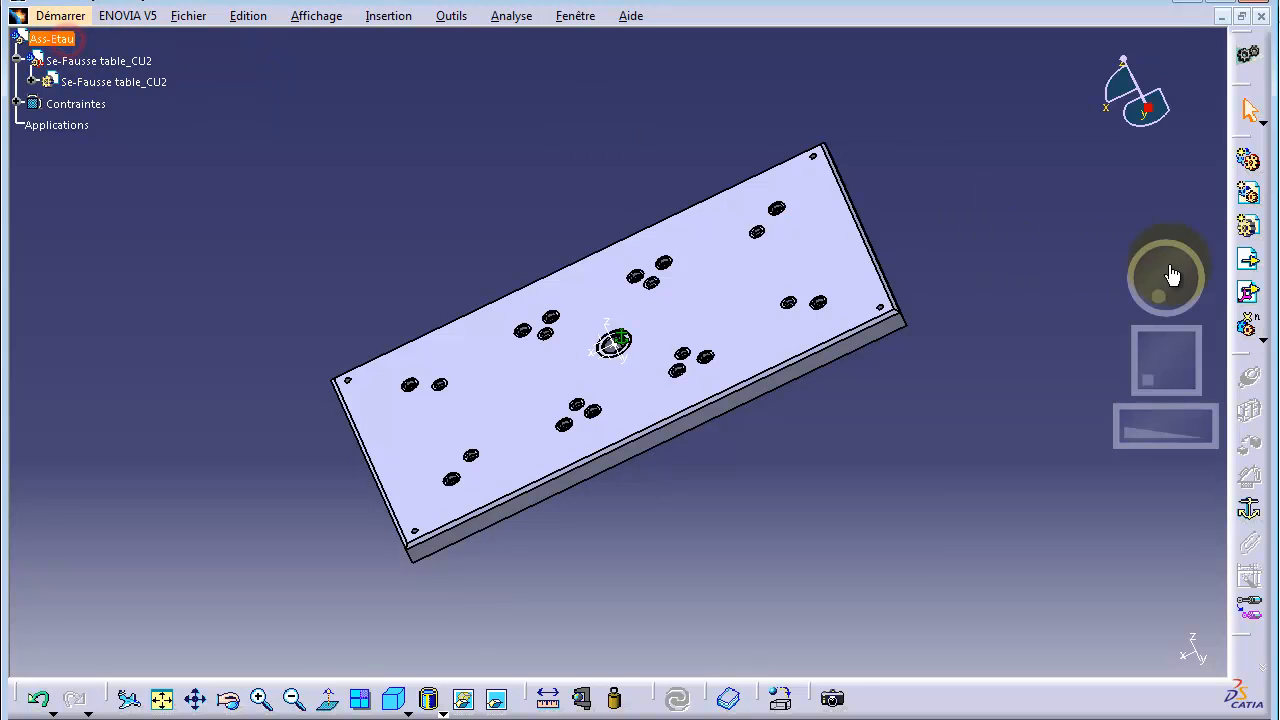
{"action": "left_click", "coordinate": [1247, 262]}
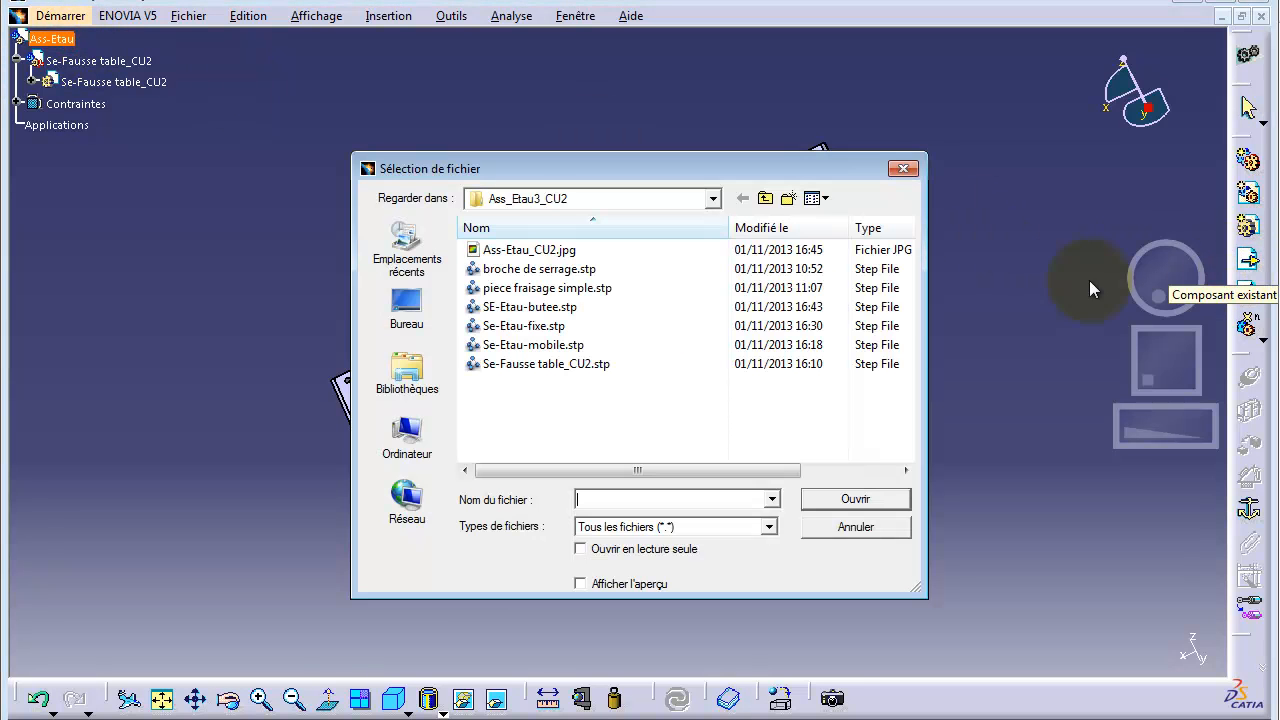
{"action": "left_click", "coordinate": [560, 345]}
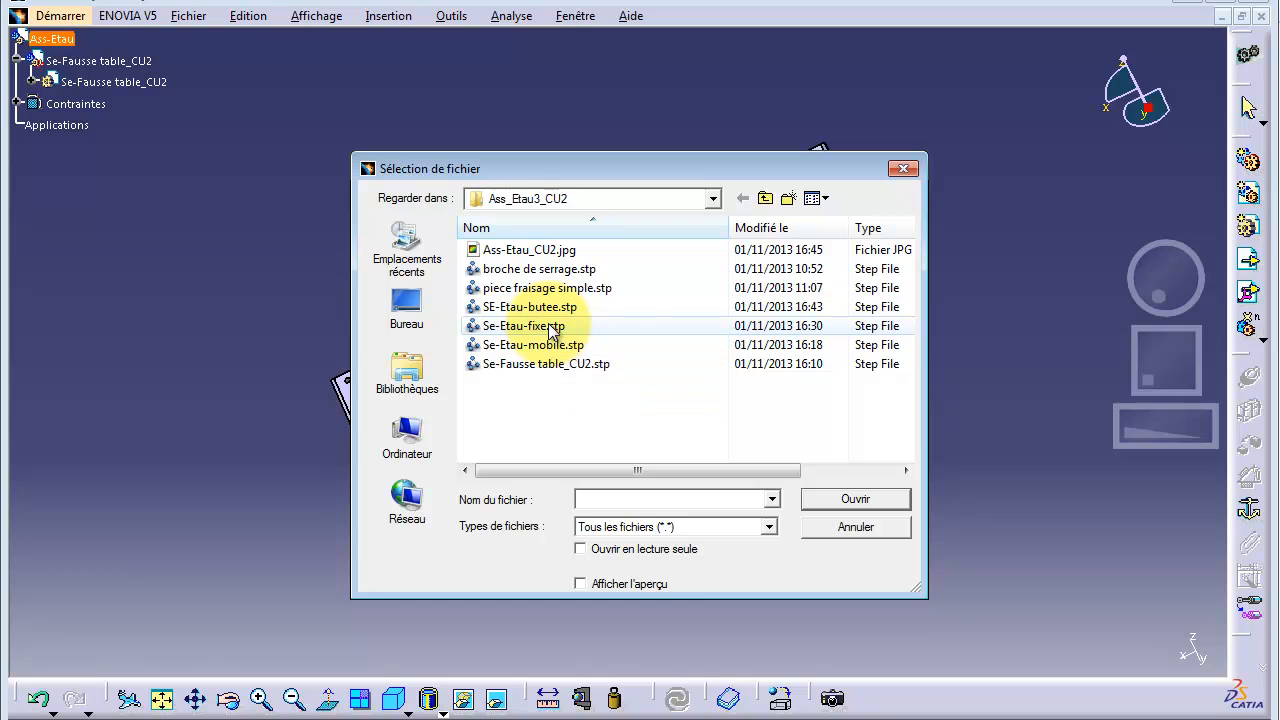
{"action": "left_click", "coordinate": [548, 326]}
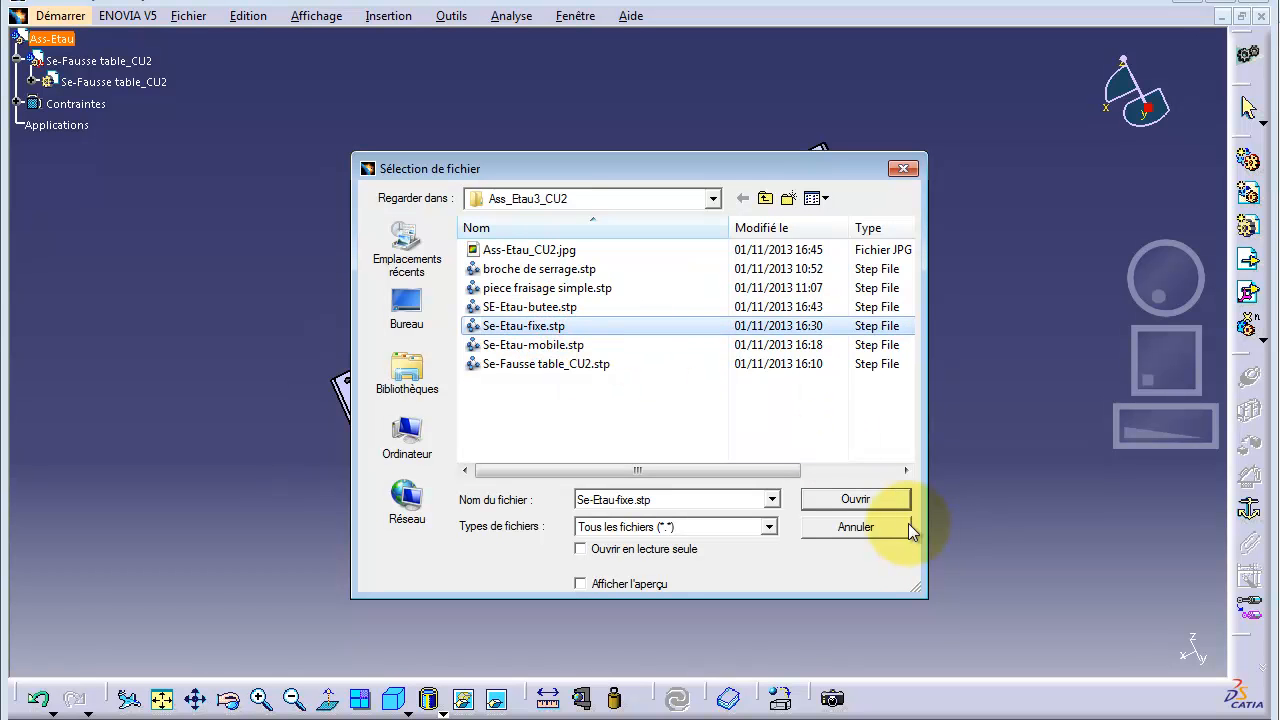
{"action": "left_click", "coordinate": [875, 498]}
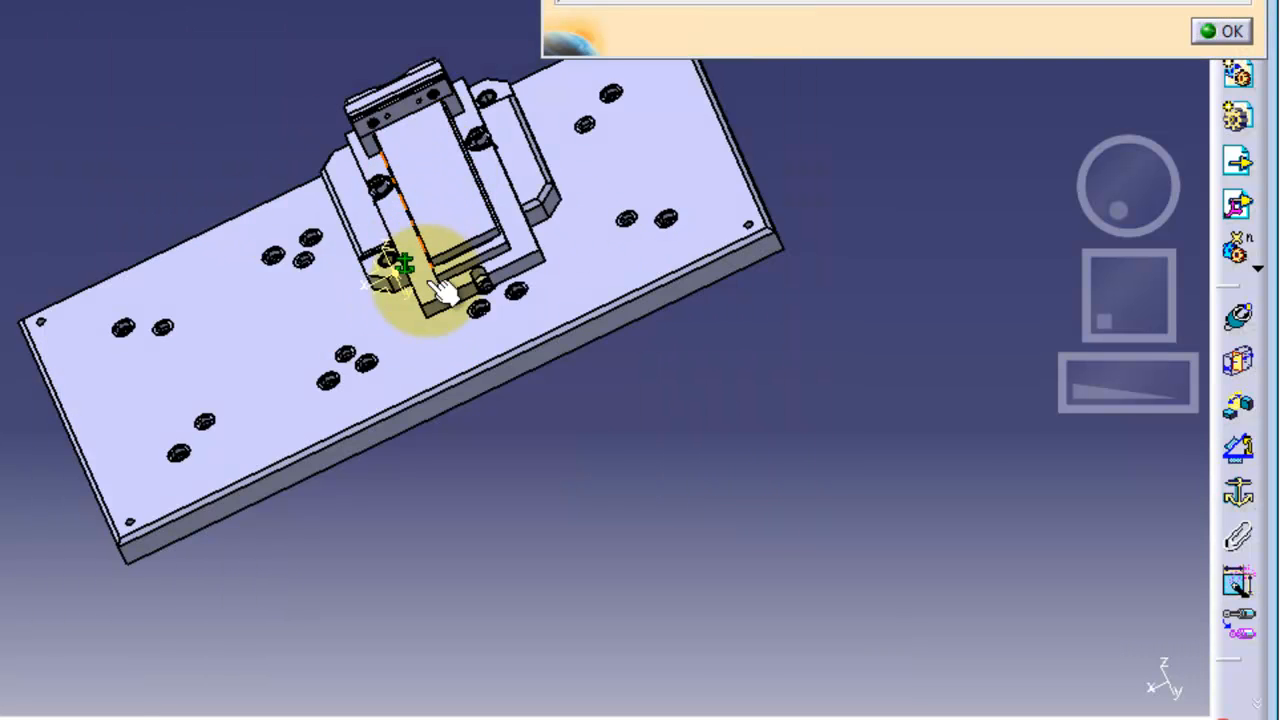
{"action": "left_click", "coordinate": [1215, 31]}
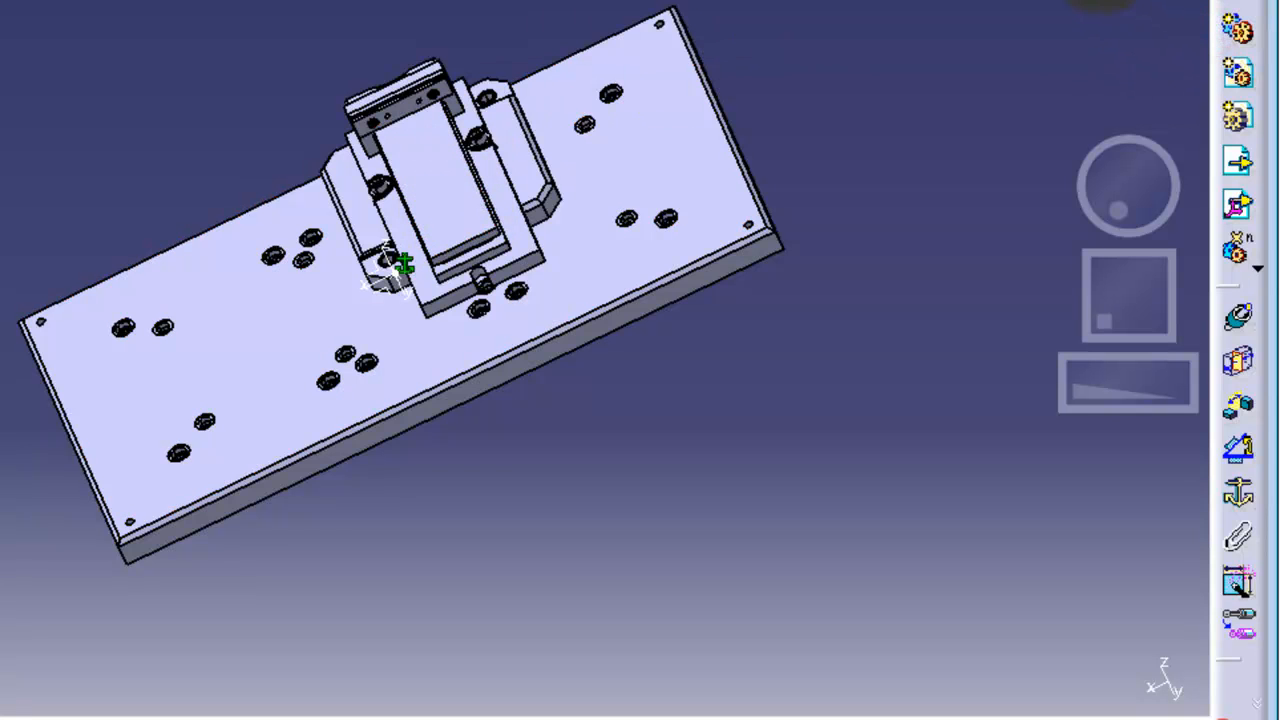
Enable automatic compass positioning on the selected object and move the fixed vise along the table away from the centre hole.
{"action": "right_click", "coordinate": [1100, 8]}
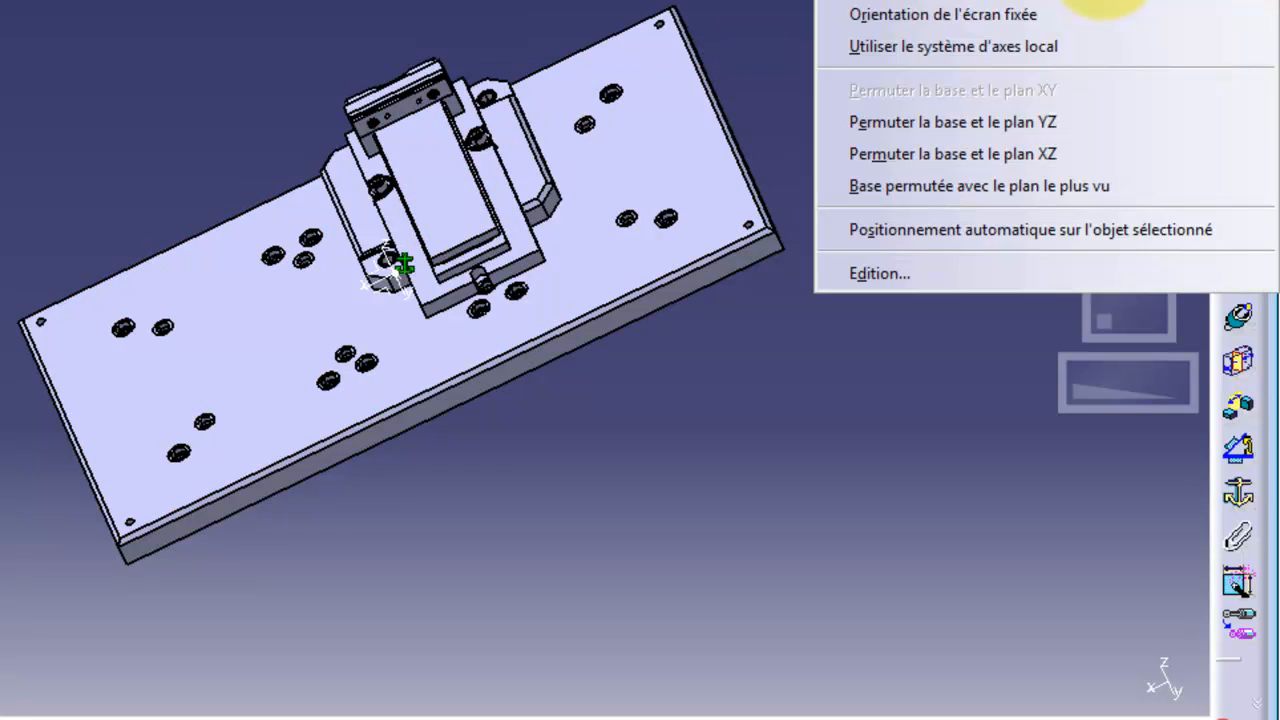
{"action": "left_click", "coordinate": [1005, 227]}
{"action": "left_click", "coordinate": [418, 184]}
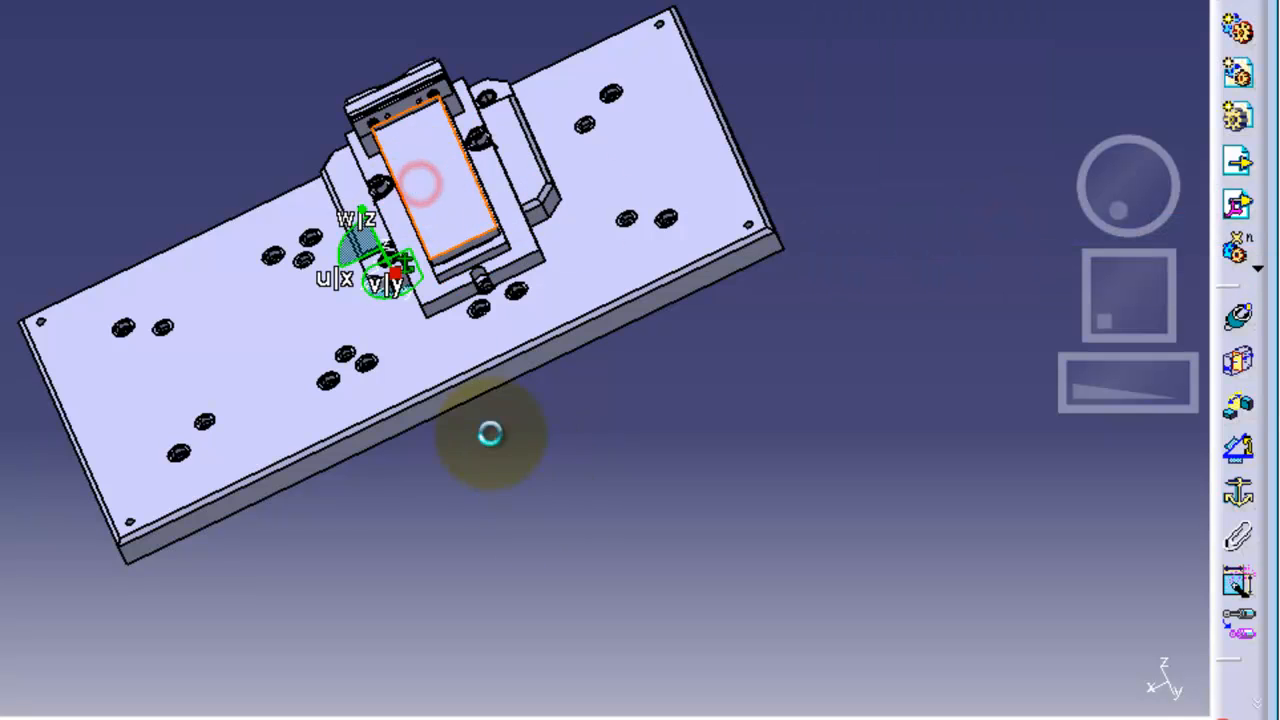
{"action": "left_click_drag", "start_coordinate": [343, 255], "coordinate": [134, 349]}
Tilt the fixed vise relative to the table and rotate it about the vertical axis with the compass.
{"action": "left_click_drag", "start_coordinate": [1118, 230], "coordinate": [1132, 124]}
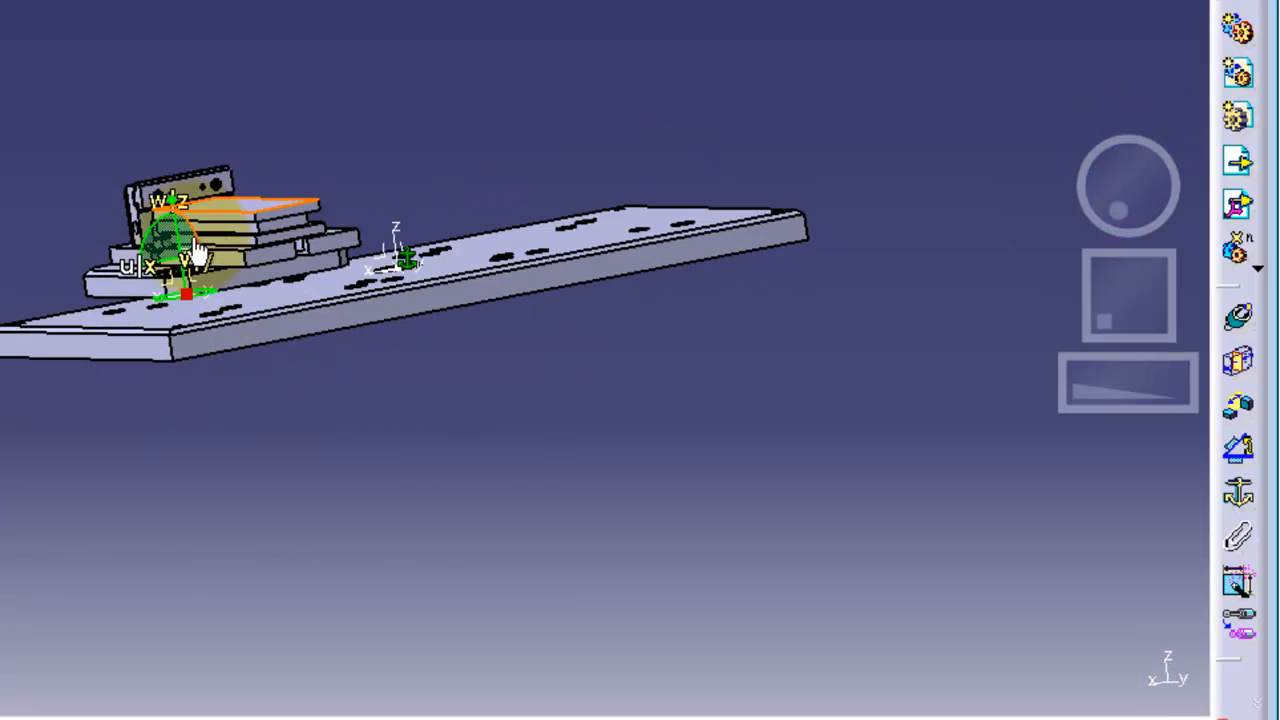
{"action": "left_click_drag", "start_coordinate": [196, 243], "coordinate": [196, 216]}
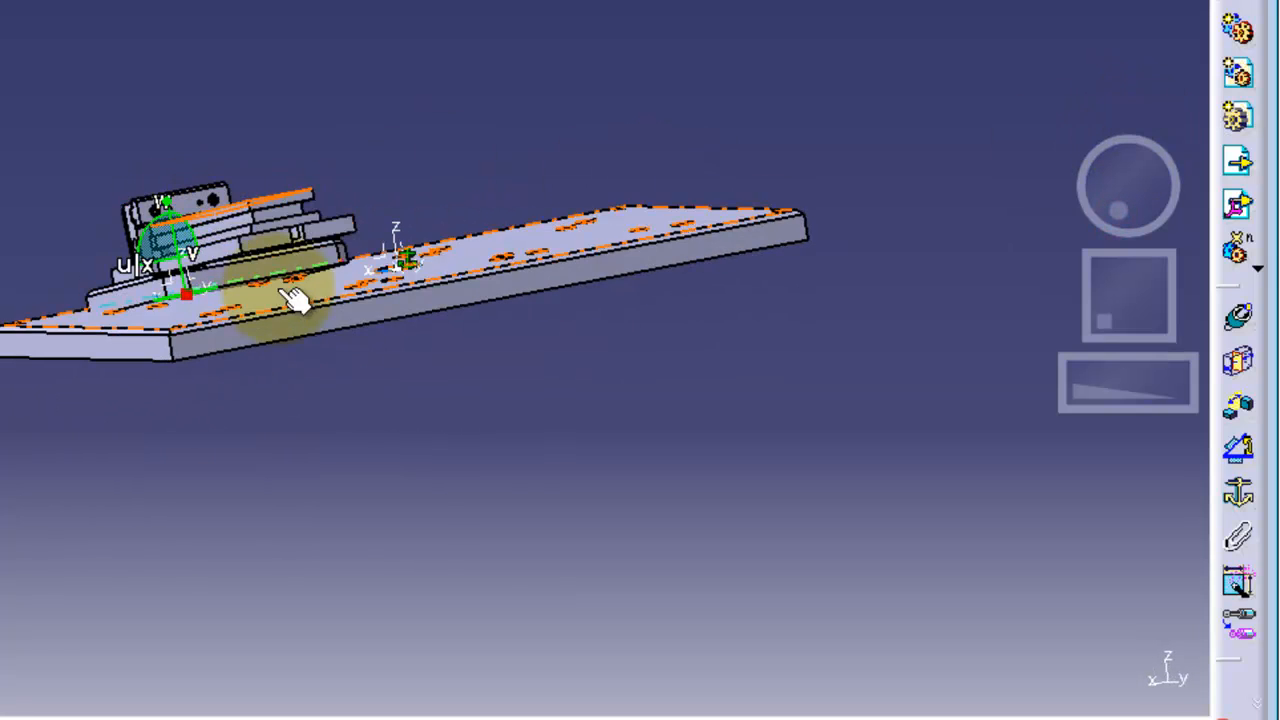
{"action": "left_click_drag", "start_coordinate": [1117, 208], "coordinate": [1115, 285]}
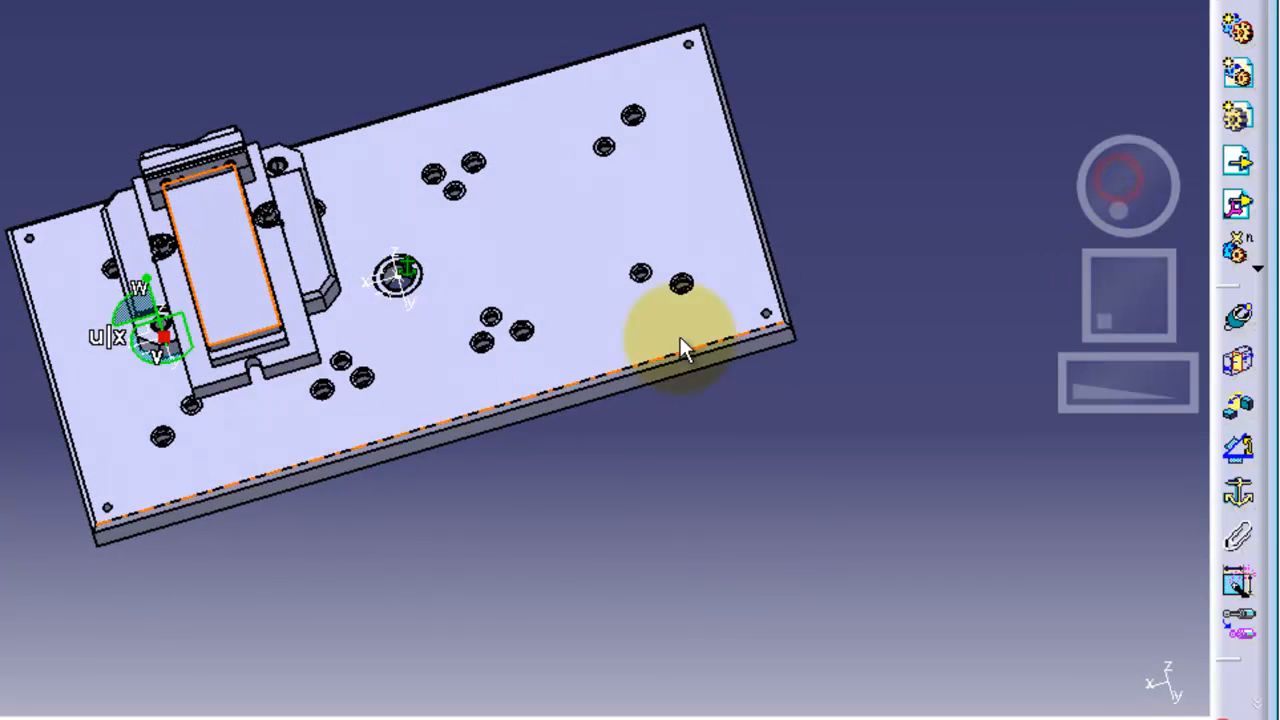
{"action": "mouse_move", "coordinate": [137, 345]}
{"action": "left_mouse_down"}
{"action": "mouse_move", "coordinate": [143, 363]}
{"action": "mouse_move", "coordinate": [127, 362]}
{"action": "left_mouse_up"}
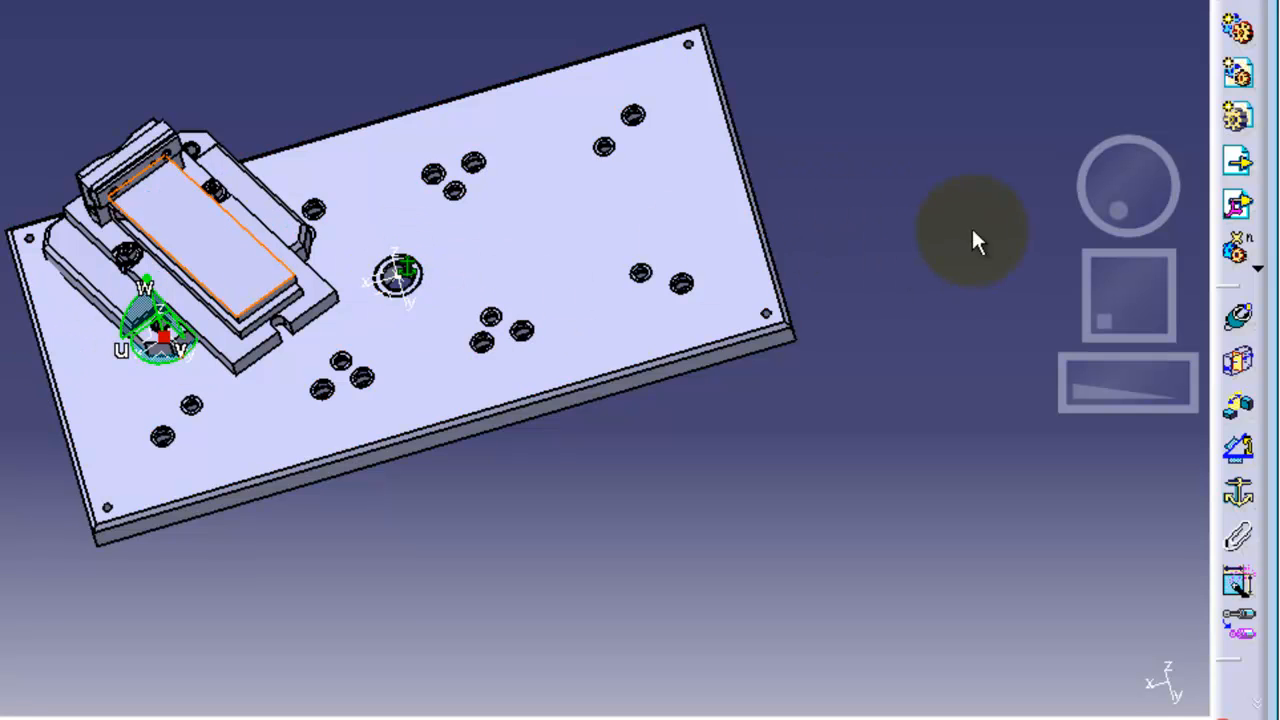
Lift the fixed vise clear above the table, then detach the compass and turn off its automatic positioning.
{"action": "middle_click_drag", "start_coordinate": [1098, 215], "coordinate": [611, 177]}
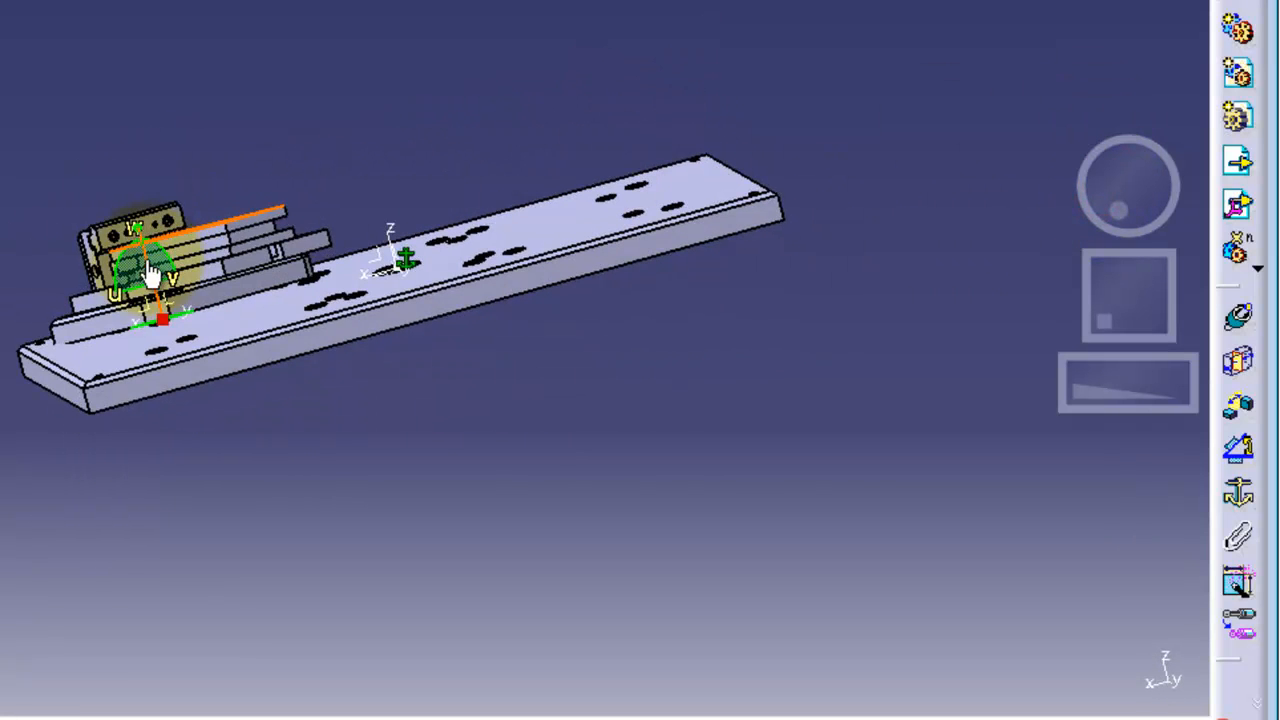
{"action": "left_click_drag", "start_coordinate": [150, 283], "coordinate": [127, 212]}
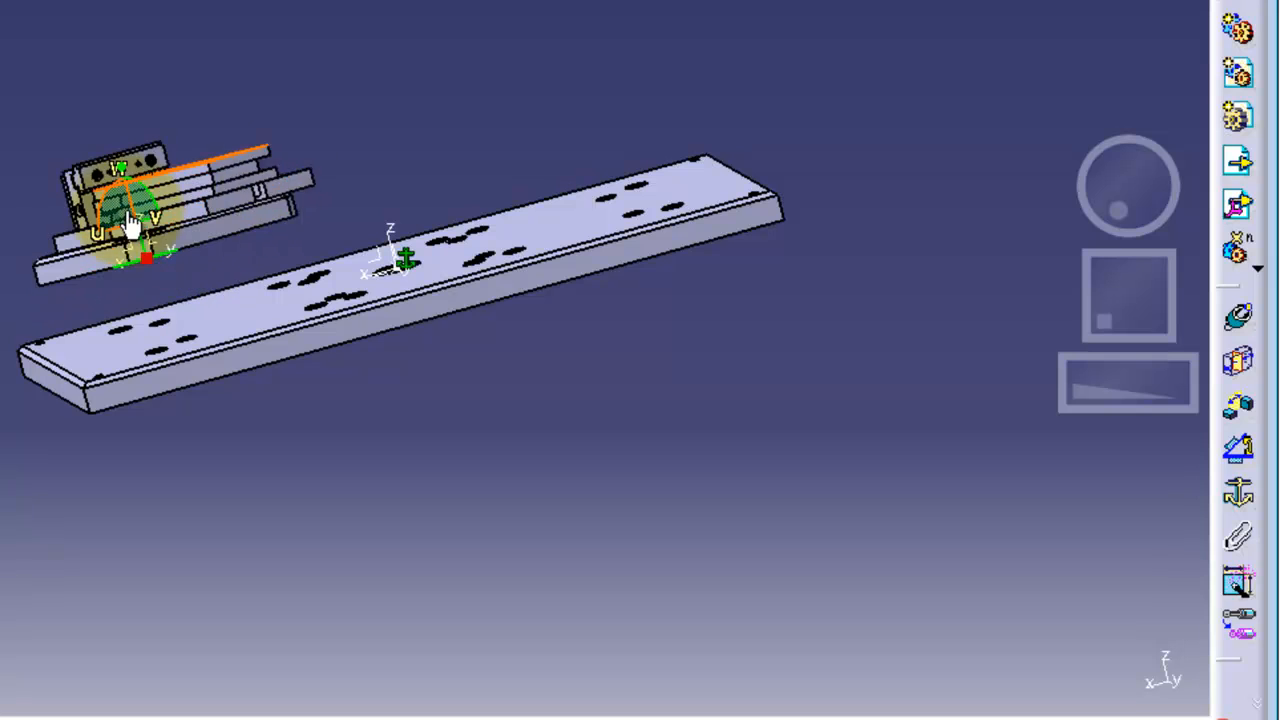
{"action": "left_click_drag", "start_coordinate": [147, 257], "coordinate": [698, 101]}
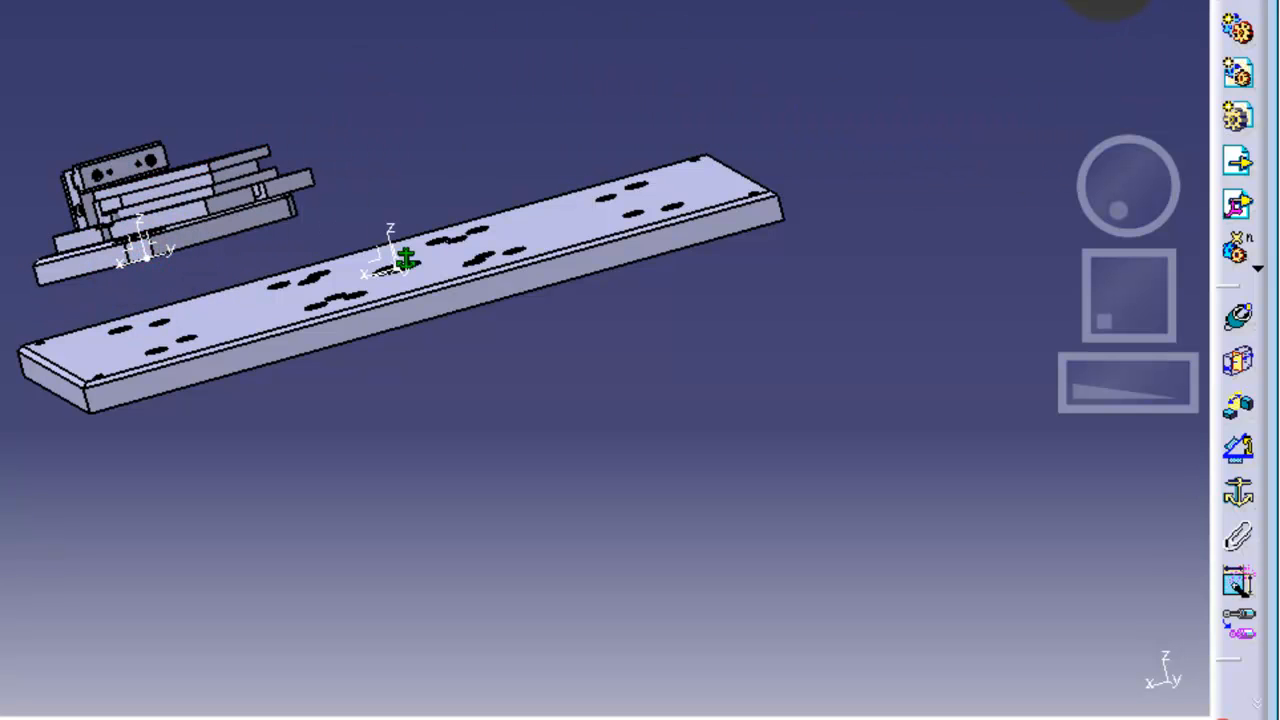
{"action": "right_click", "coordinate": [1100, 5]}
{"action": "left_click", "coordinate": [986, 243]}
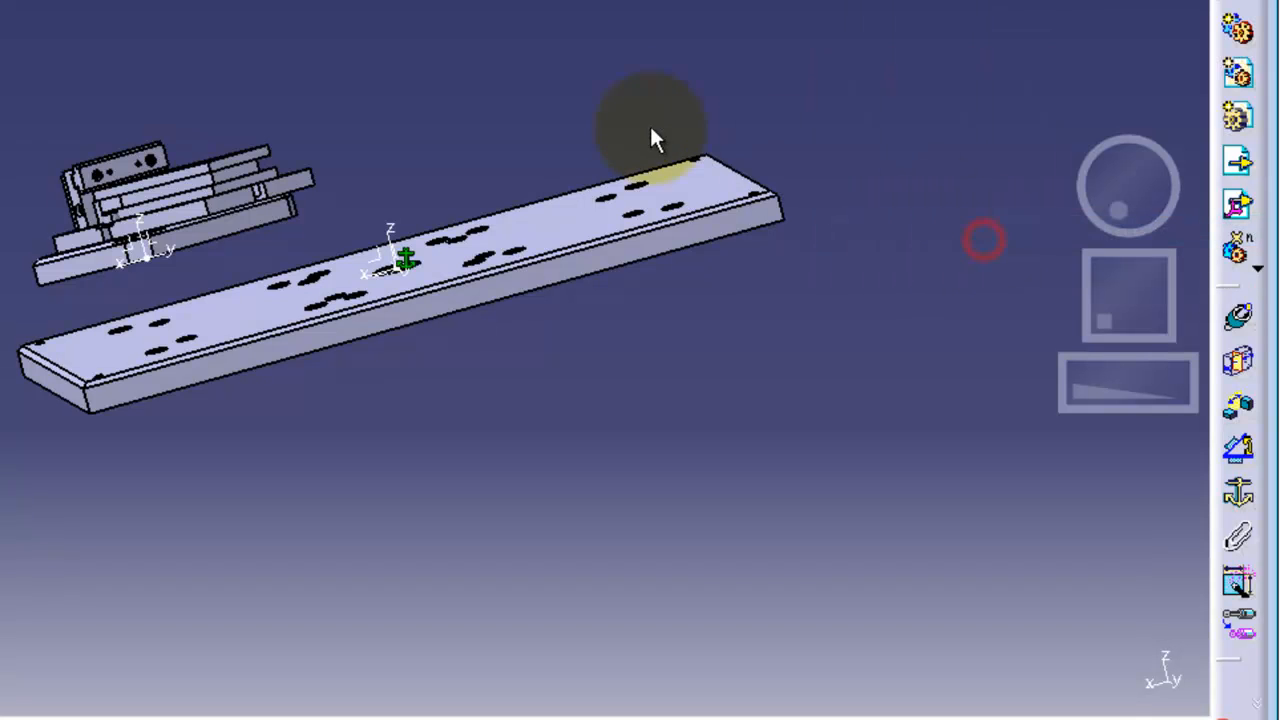
Add a surface contact constraint between the underside of the fixed vise and the top face of the table.
{"action": "left_click_drag", "start_coordinate": [1116, 196], "coordinate": [1128, 177]}
{"action": "left_click", "coordinate": [177, 255]}
{"action": "left_click_drag", "start_coordinate": [1112, 188], "coordinate": [1113, 248]}
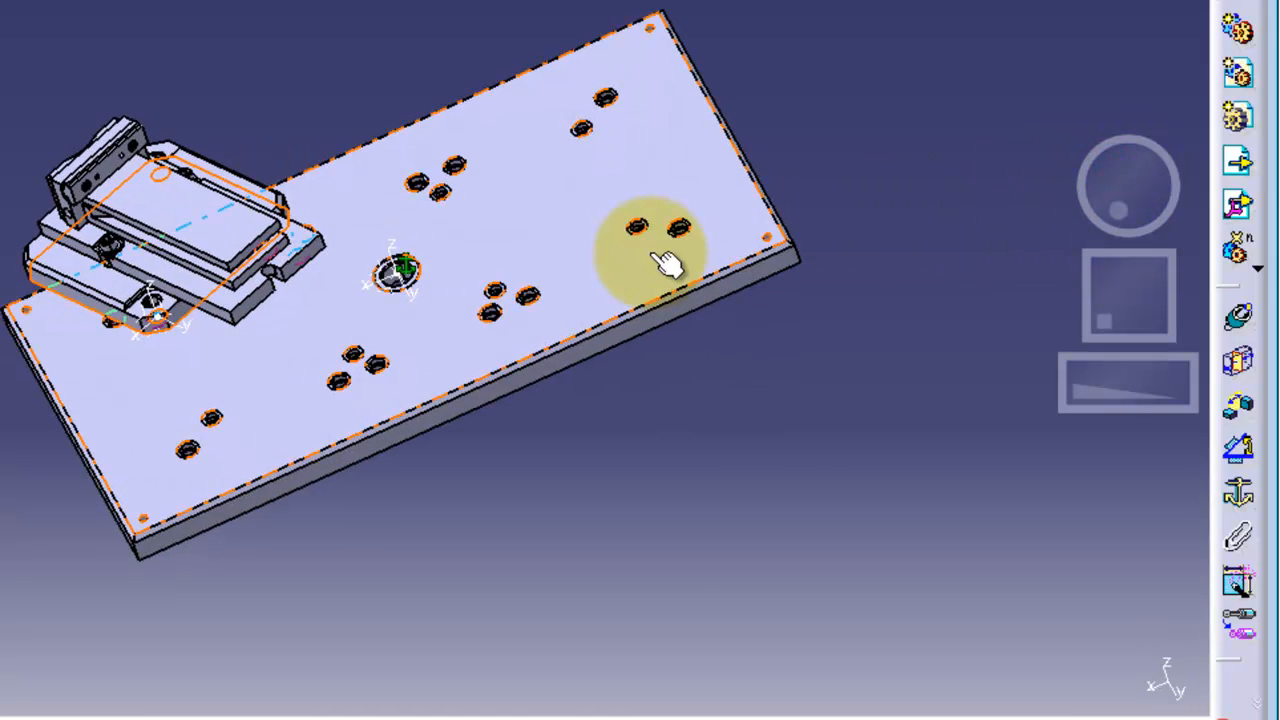
{"action": "left_click", "coordinate": [1238, 366]}
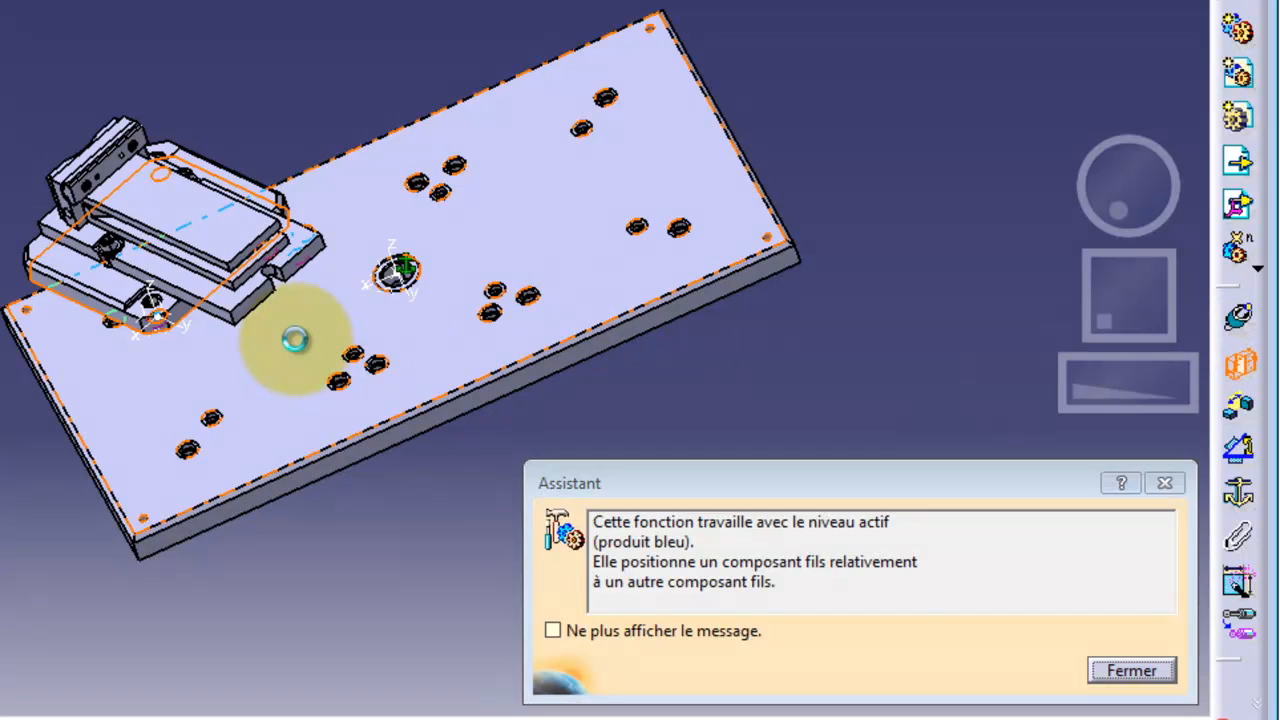
{"action": "left_click", "coordinate": [295, 340]}
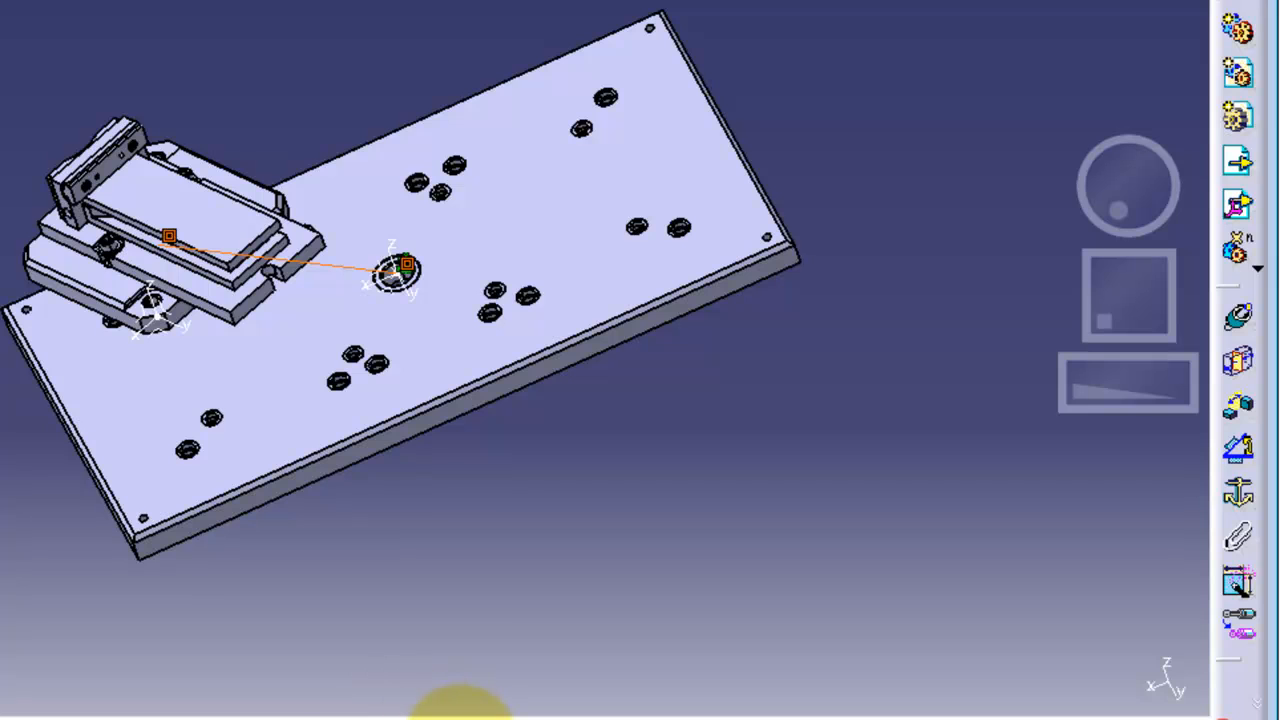
{"action": "middle_click_drag", "start_coordinate": [1120, 230], "coordinate": [1101, 160]}
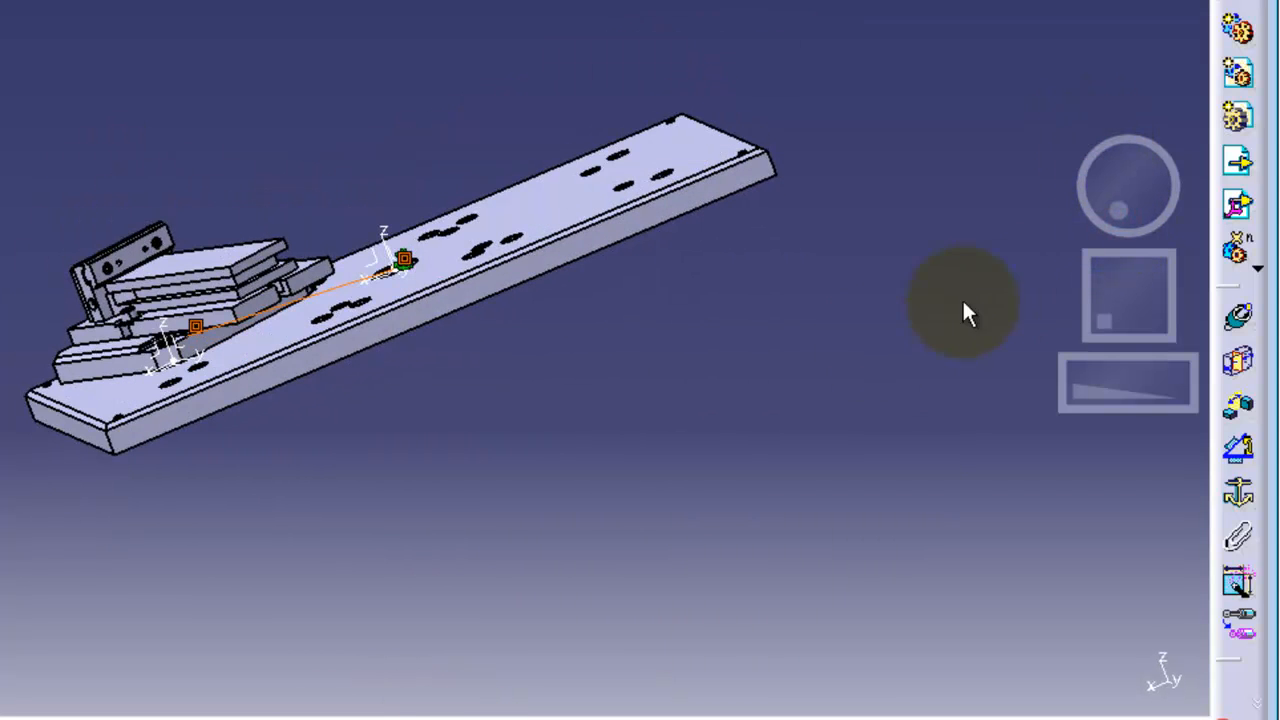
Move the fixed vise away from the centre hole towards the table's end with the compass, and update the assembly to restore the surface contact.
{"action": "left_click_drag", "start_coordinate": [1088, 362], "coordinate": [1175, 330]}
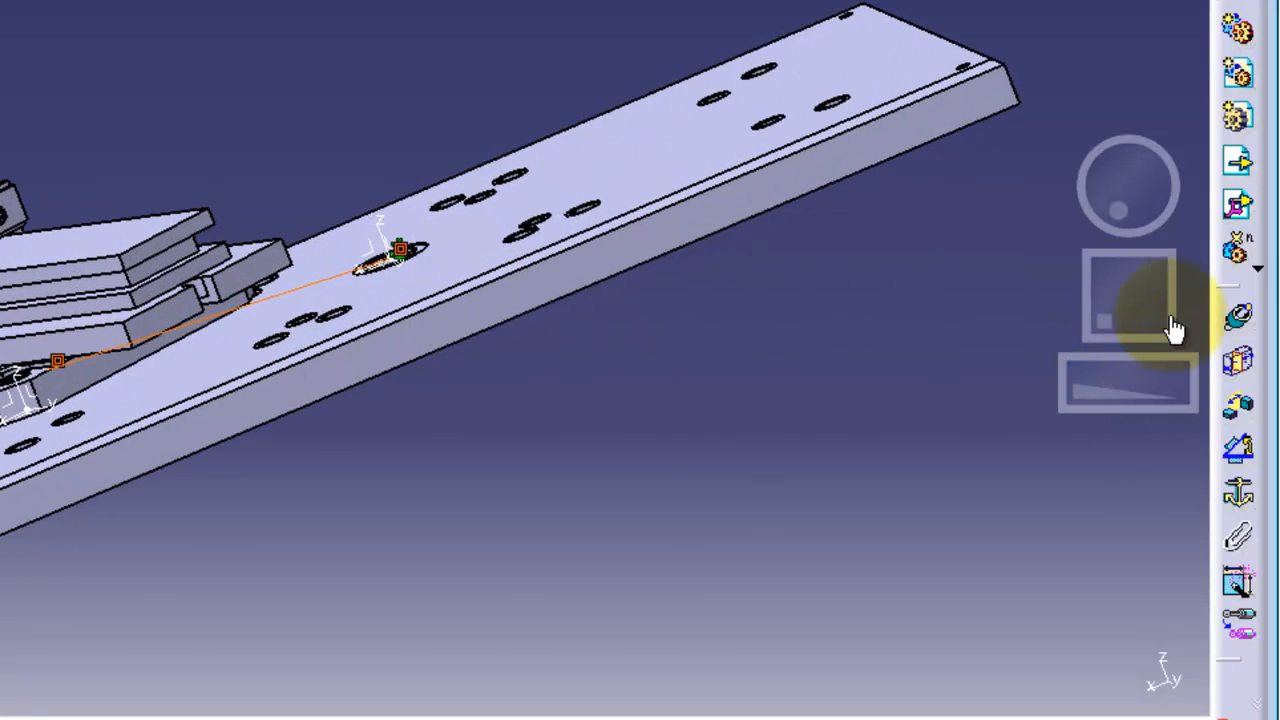
{"action": "left_click_drag", "start_coordinate": [1112, 303], "coordinate": [1174, 288]}
{"action": "left_click_drag", "start_coordinate": [1119, 204], "coordinate": [1119, 187]}
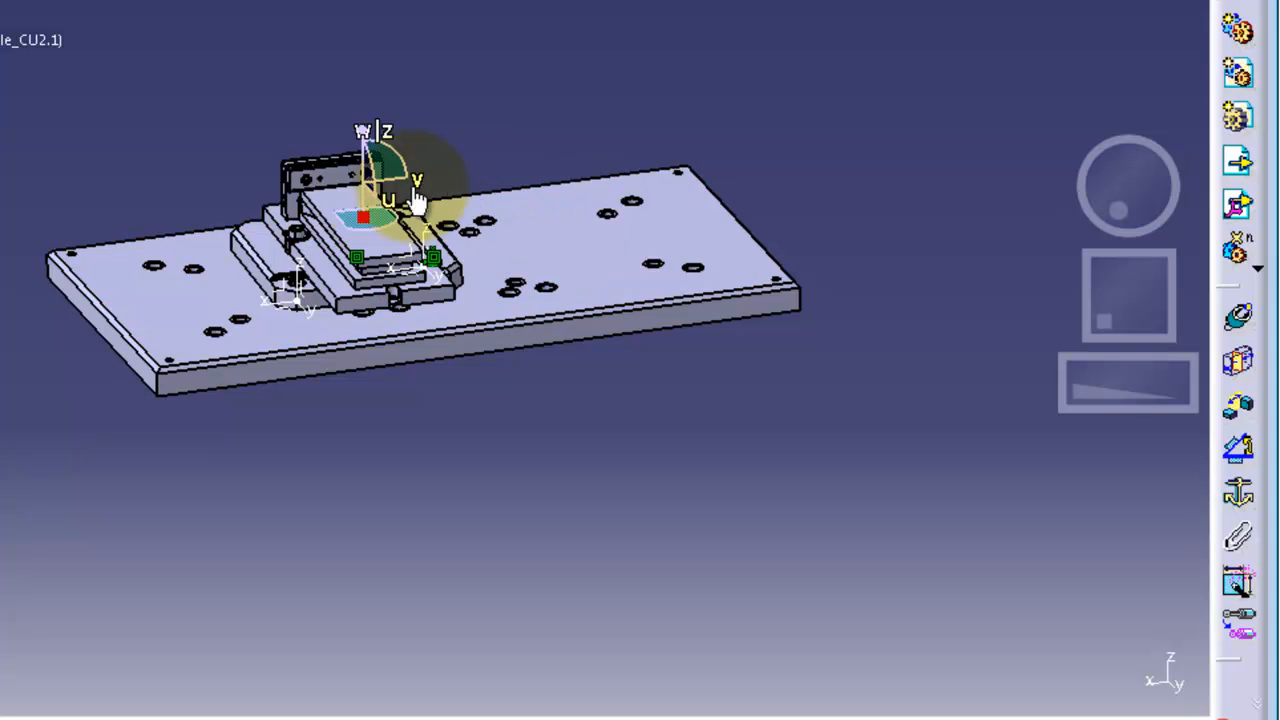
{"action": "left_click", "coordinate": [363, 216]}
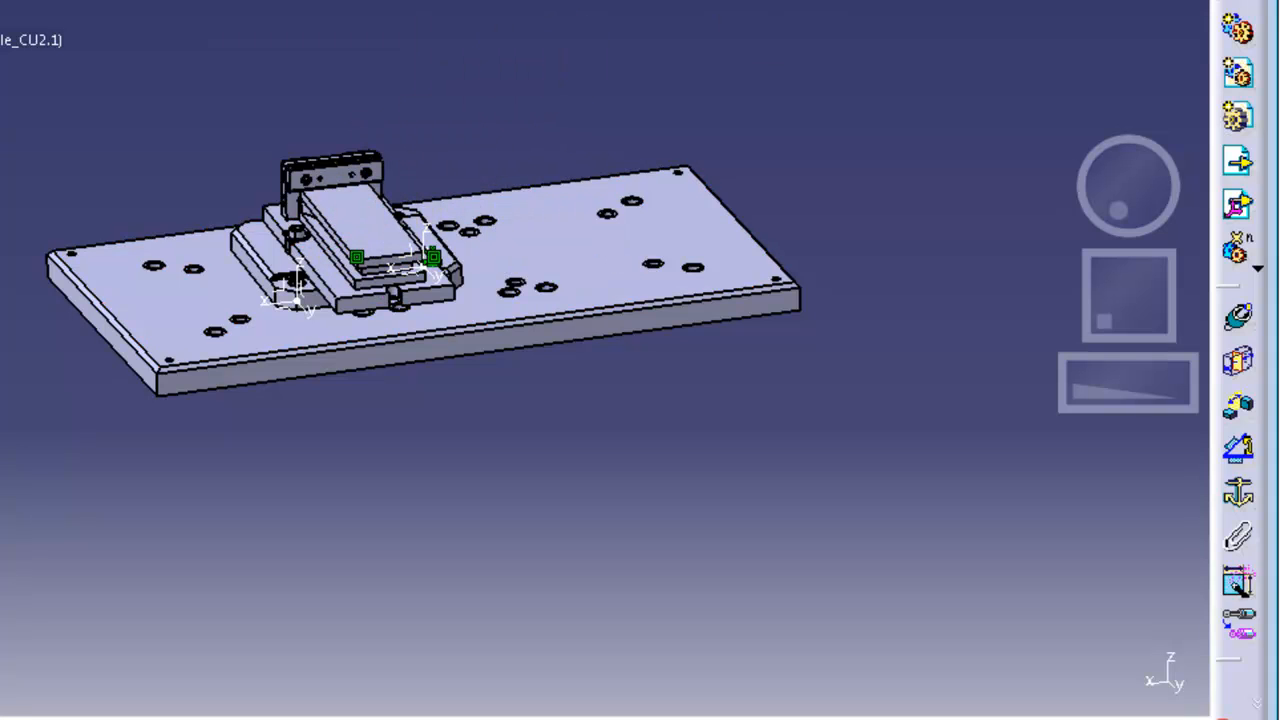
{"action": "left_click", "coordinate": [386, 235]}
{"action": "left_click_drag", "start_coordinate": [386, 215], "coordinate": [274, 201]}
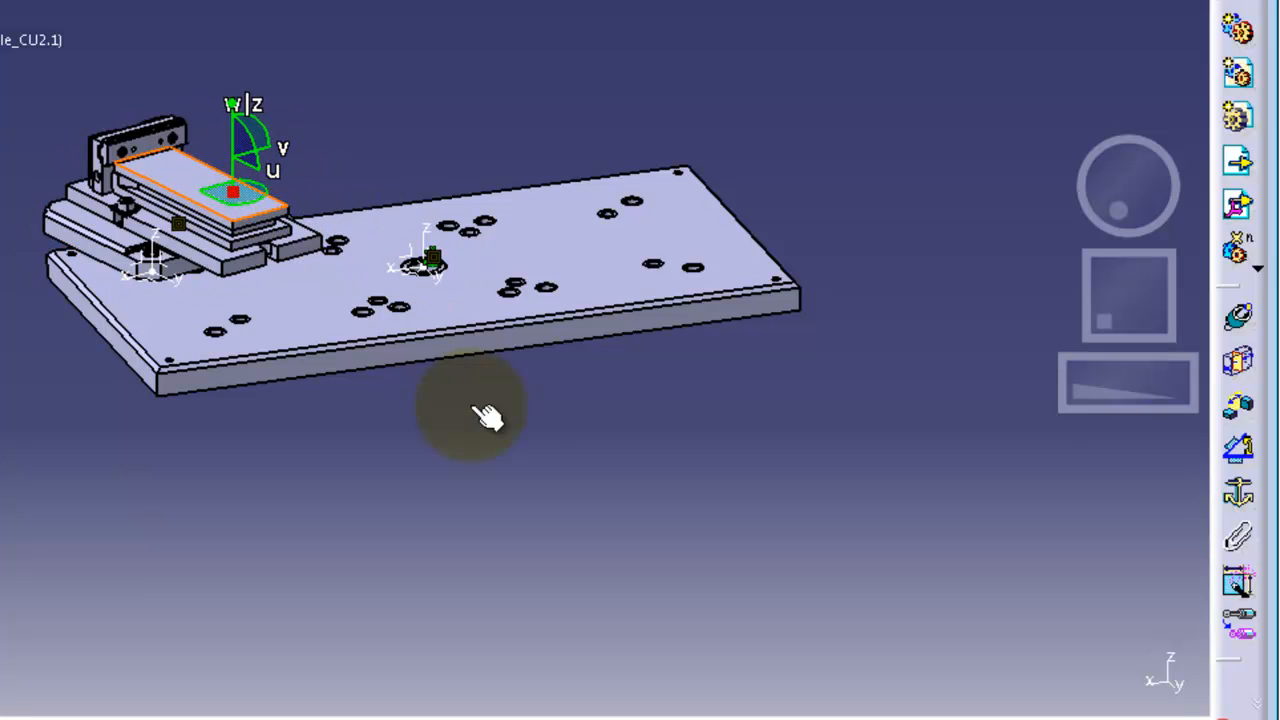
{"action": "left_click", "coordinate": [230, 190]}
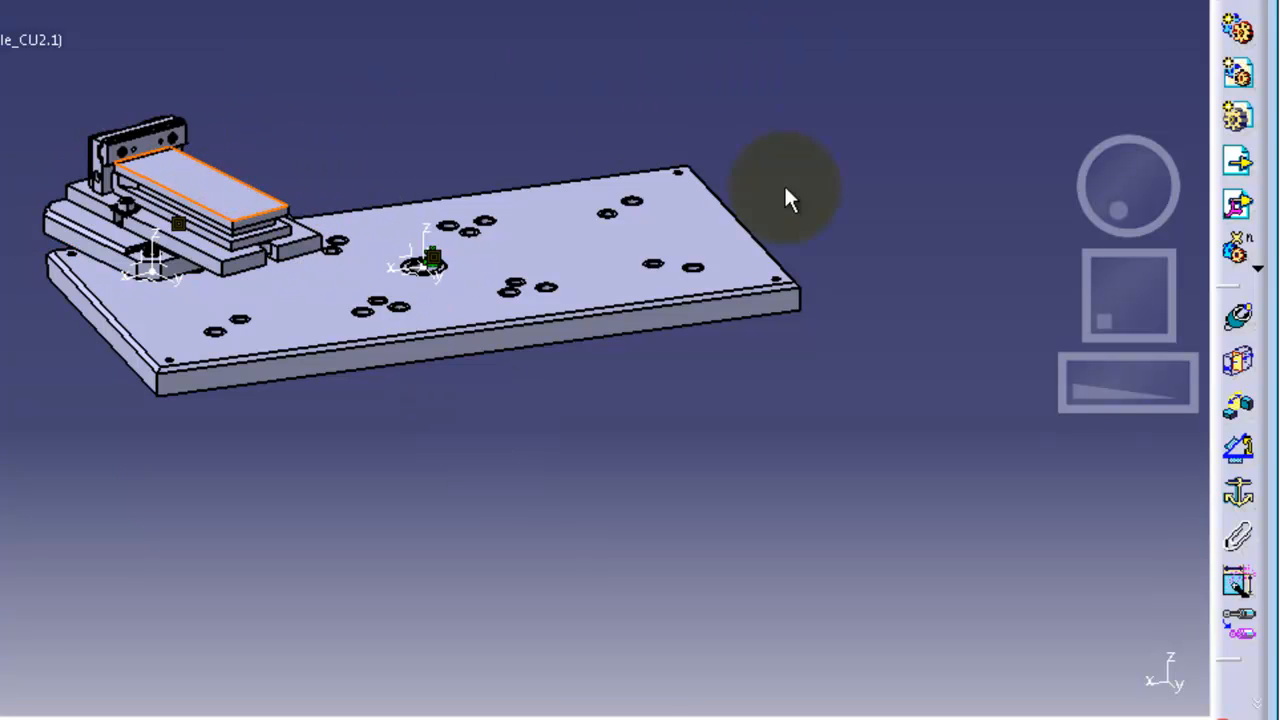
{"action": "left_click", "coordinate": [472, 719]}
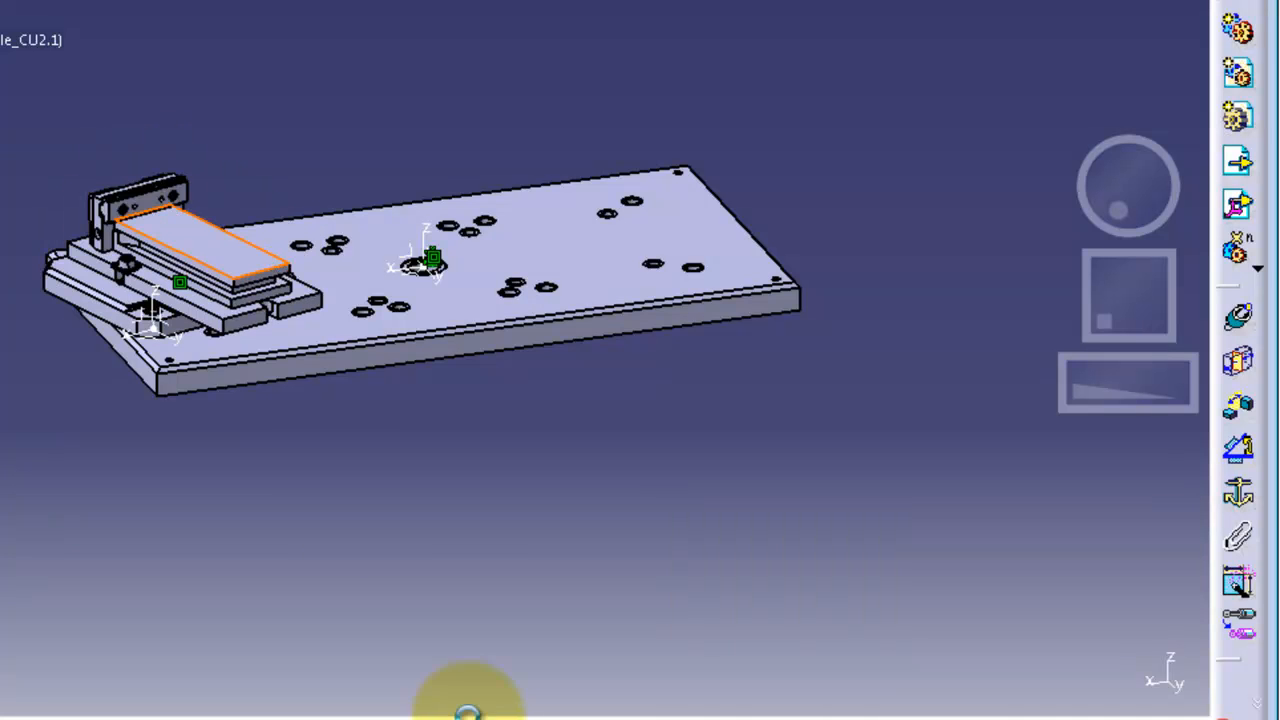
Slide the fixed vise across the table with the compass to uncover the end mounting holes, and move it back near the centre hole.
{"action": "left_click_drag", "start_coordinate": [1114, 164], "coordinate": [1085, 315]}
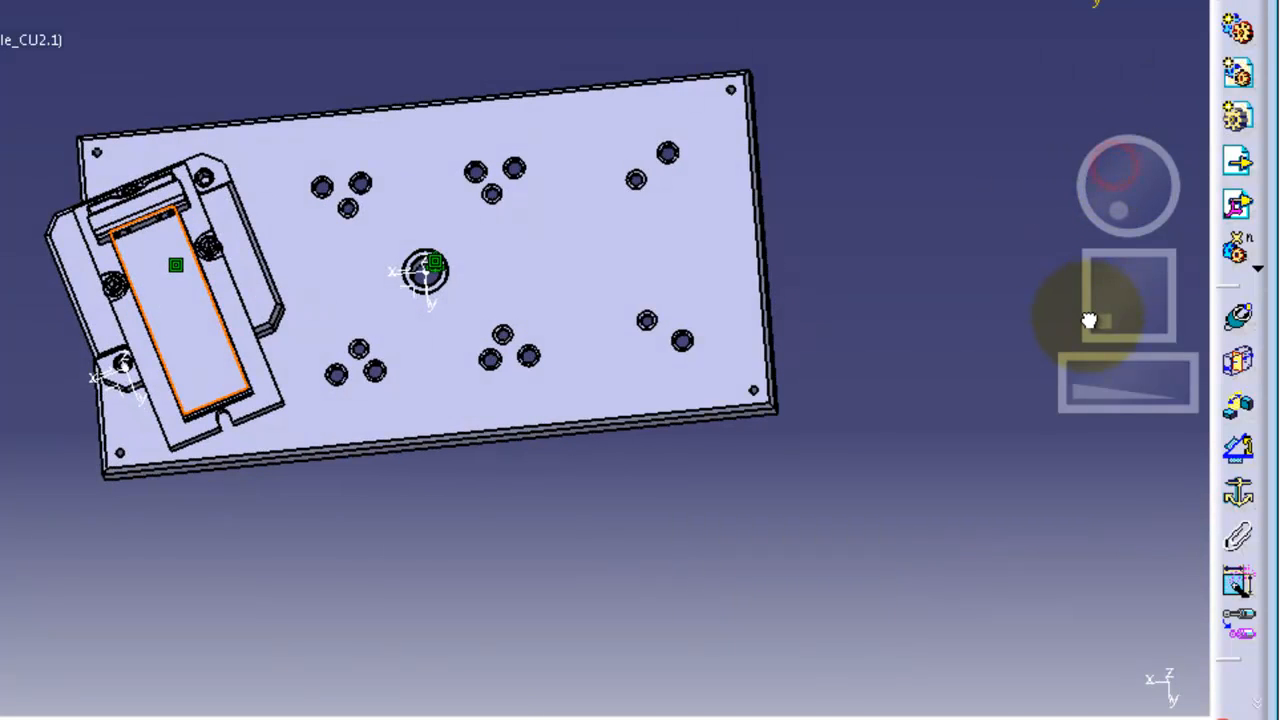
{"action": "left_click", "coordinate": [138, 288]}
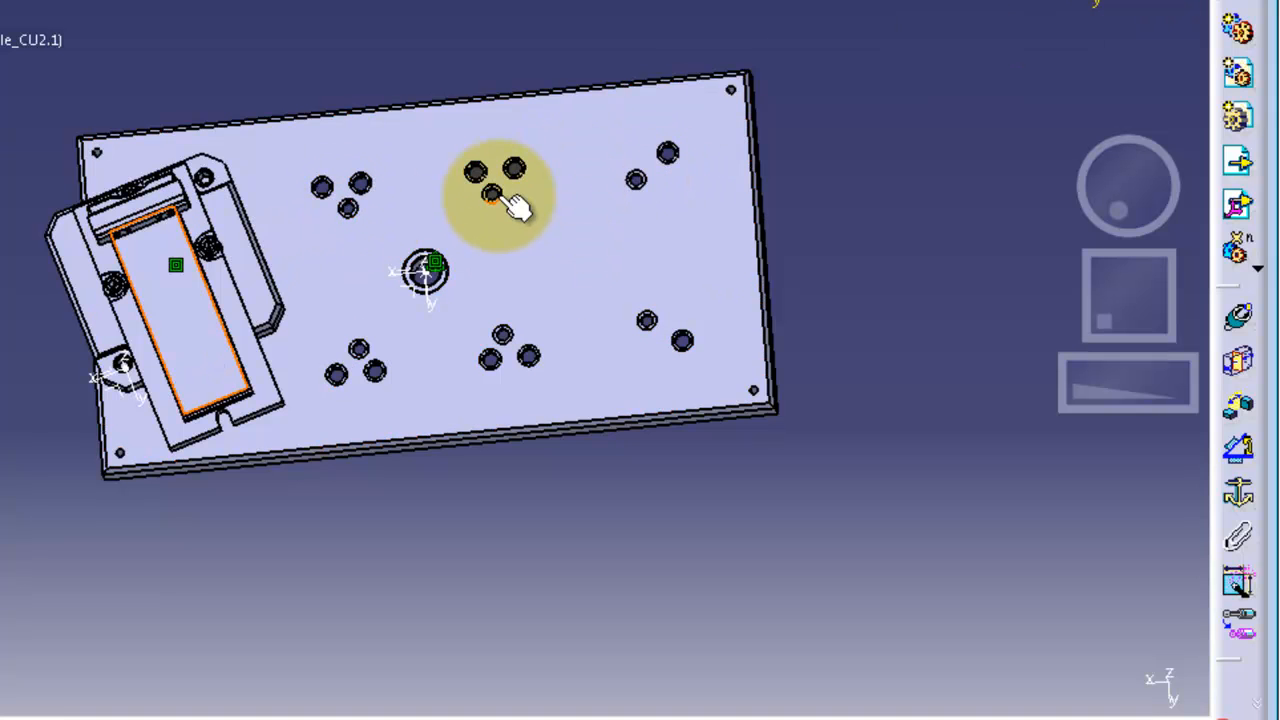
{"action": "left_click", "coordinate": [352, 212]}
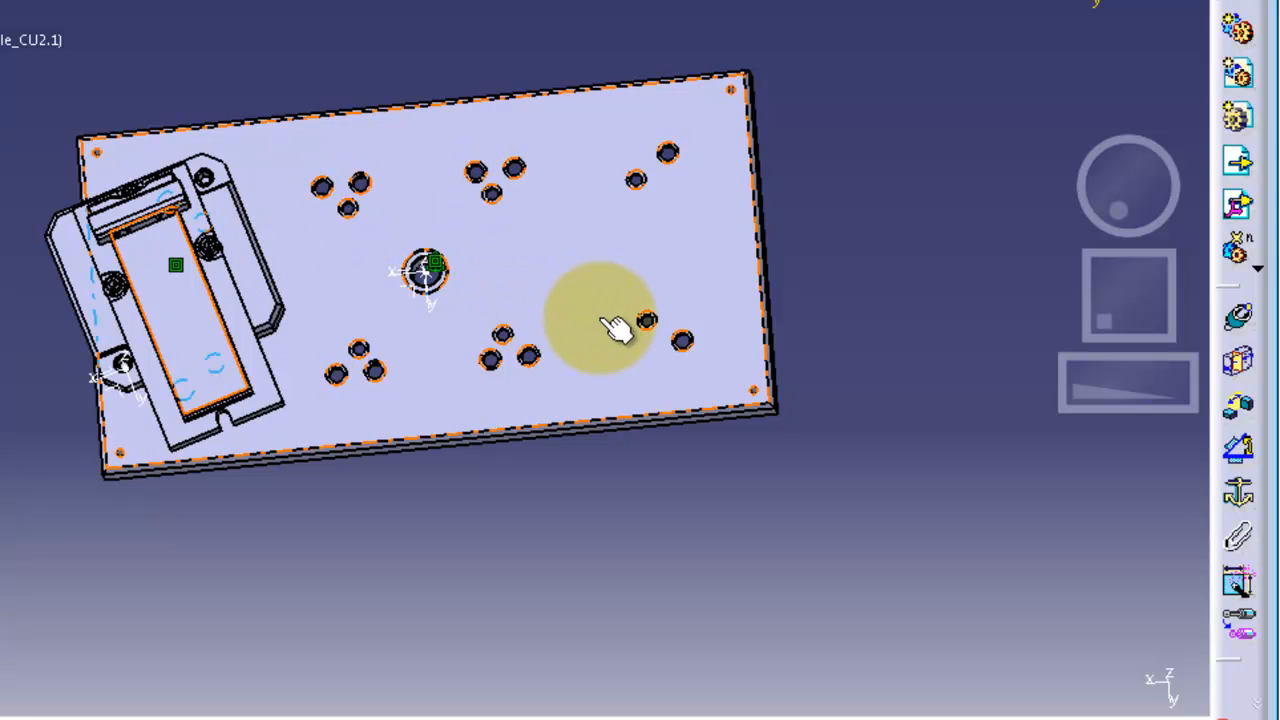
{"action": "left_click", "coordinate": [1070, 4]}
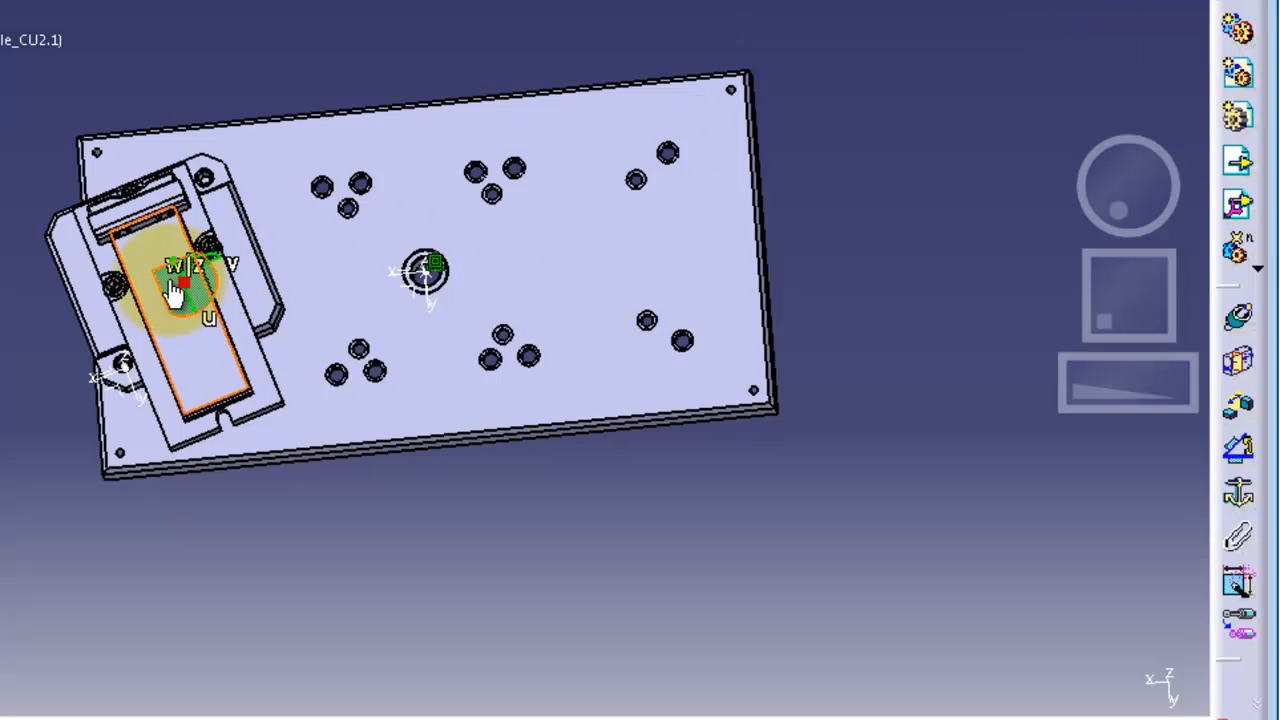
{"action": "left_click_drag", "start_coordinate": [175, 297], "coordinate": [590, 122]}
{"action": "left_click", "coordinate": [215, 362]}
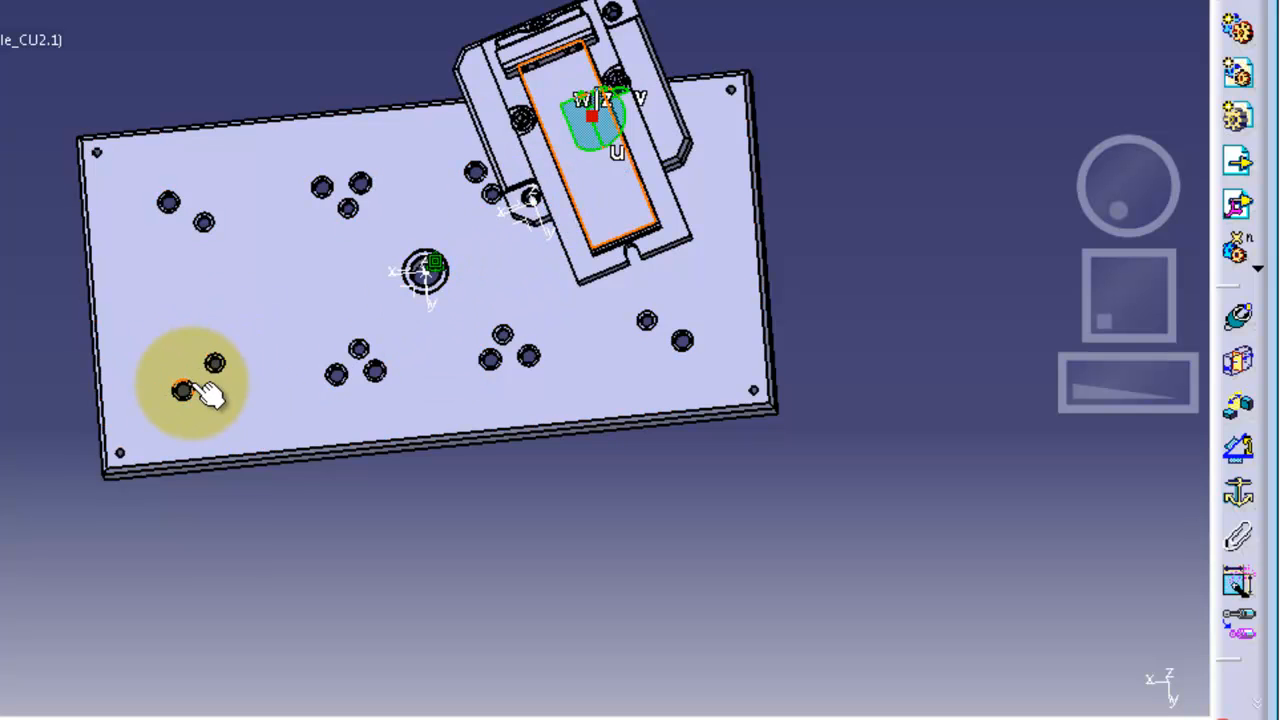
{"action": "left_click", "coordinate": [625, 178]}
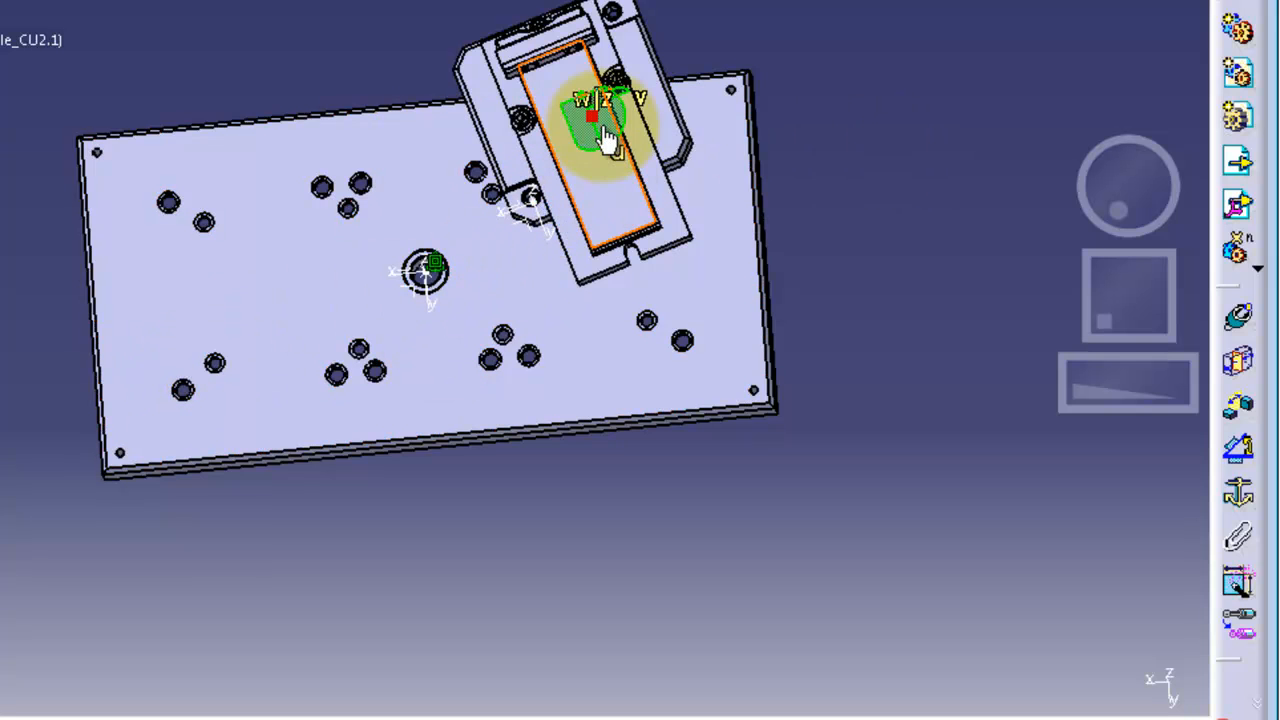
{"action": "left_click_drag", "start_coordinate": [612, 130], "coordinate": [357, 248]}
{"action": "left_click_drag", "start_coordinate": [1113, 217], "coordinate": [1140, 126]}
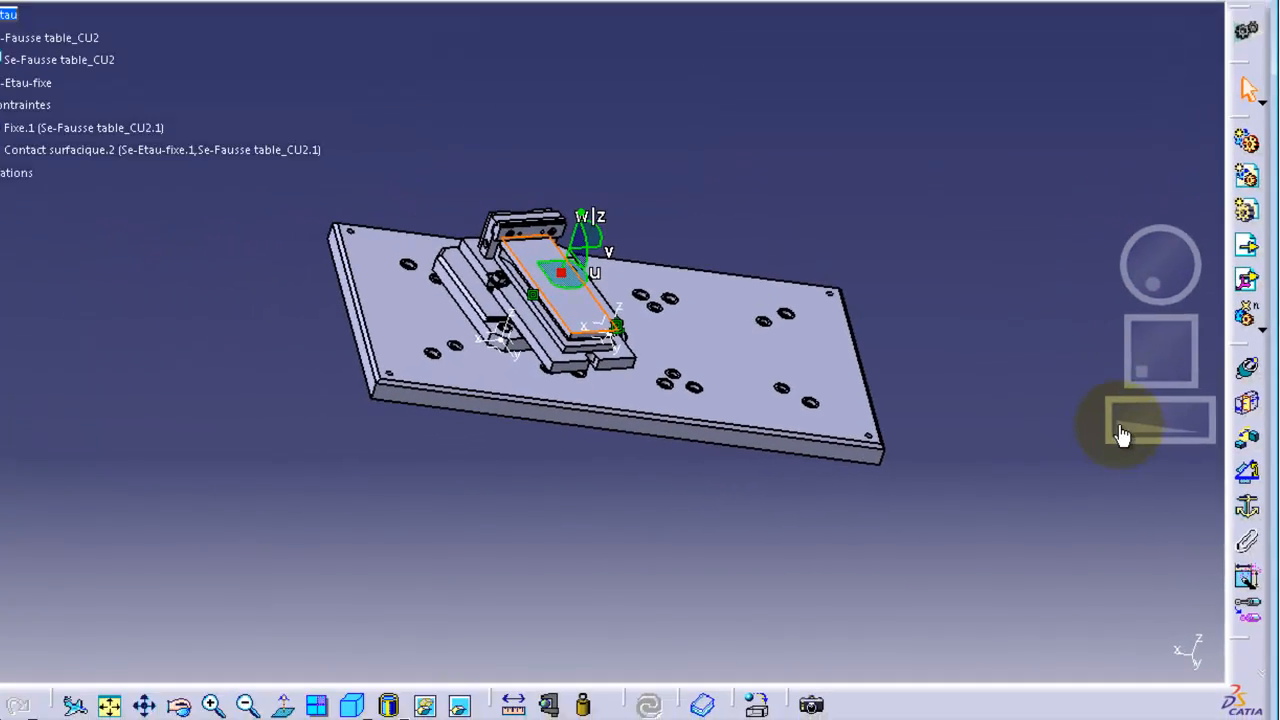
{"action": "left_click_drag", "start_coordinate": [1124, 435], "coordinate": [1236, 424]}
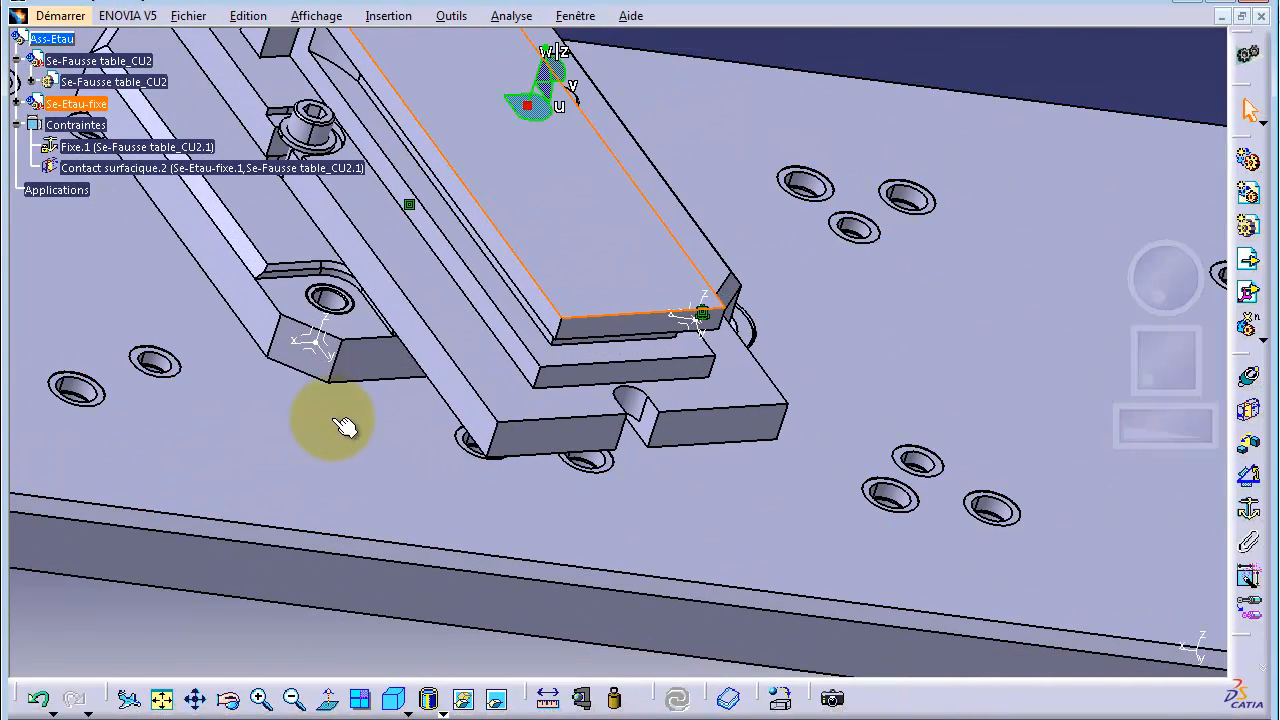
{"action": "left_click", "coordinate": [1247, 376]}
{"action": "left_click", "coordinate": [160, 362]}
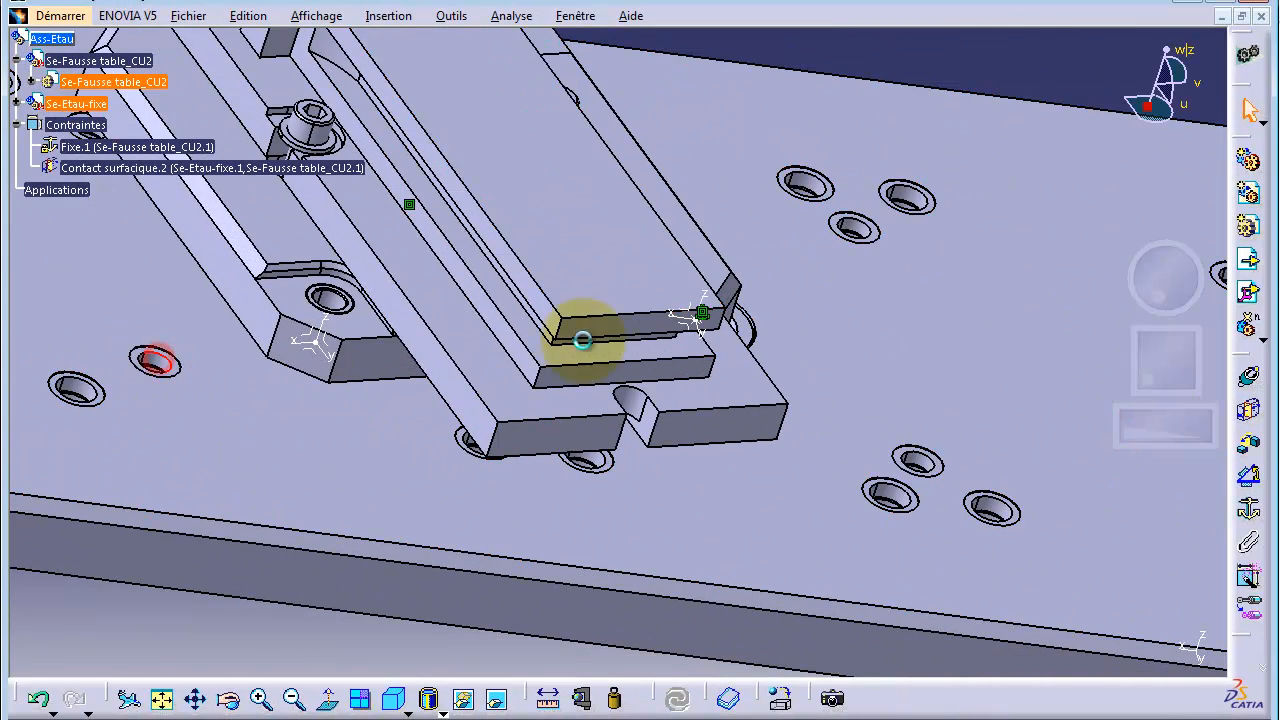
{"action": "left_click", "coordinate": [1245, 378]}
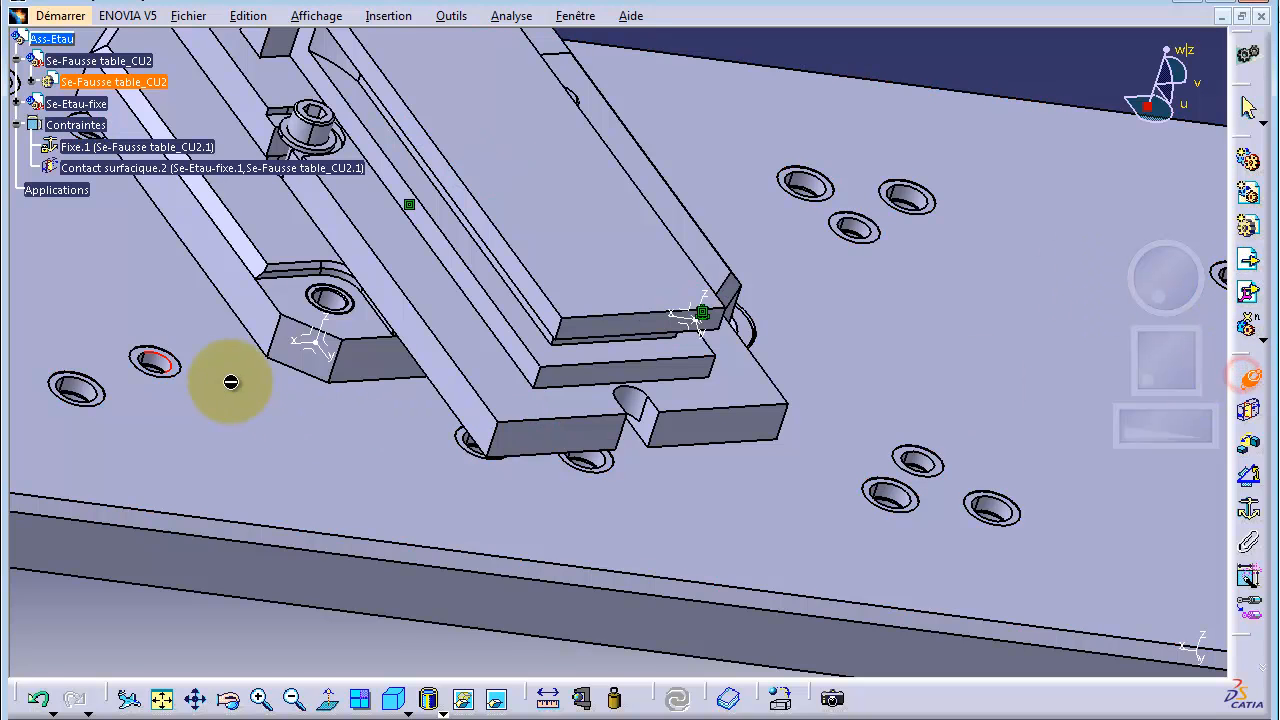
{"action": "left_click", "coordinate": [155, 365]}
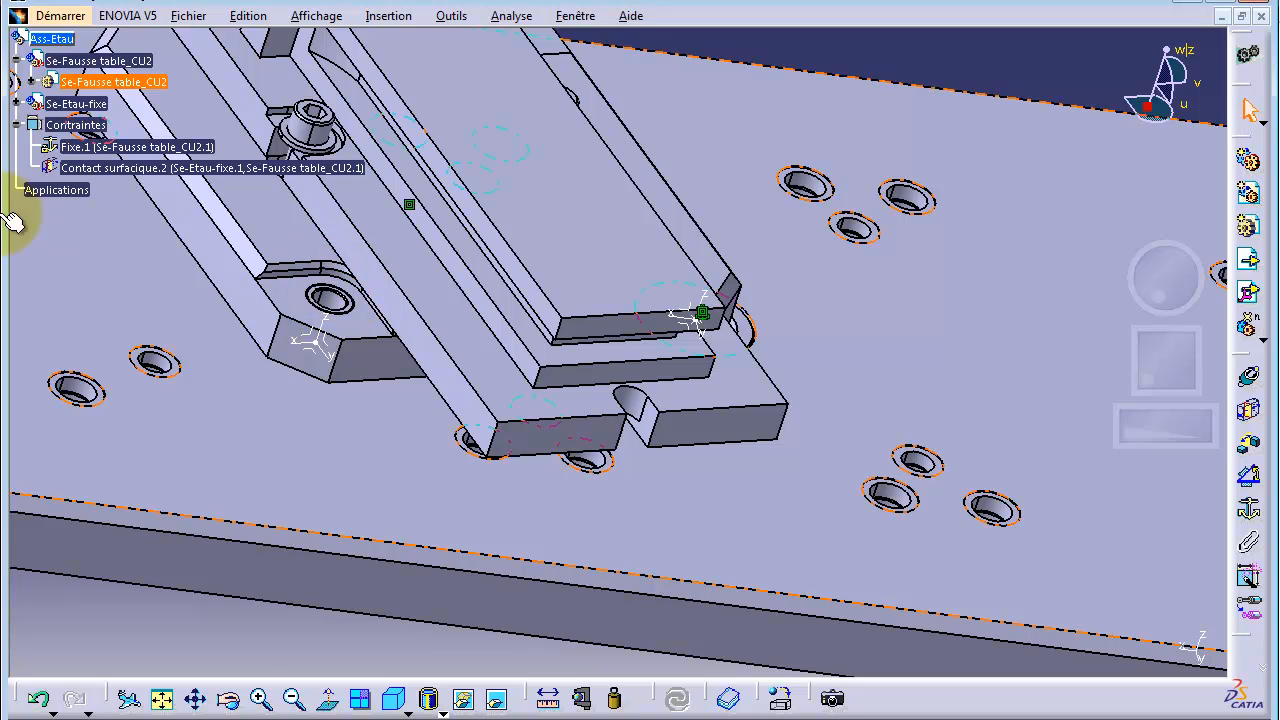
{"action": "left_click", "coordinate": [155, 365]}
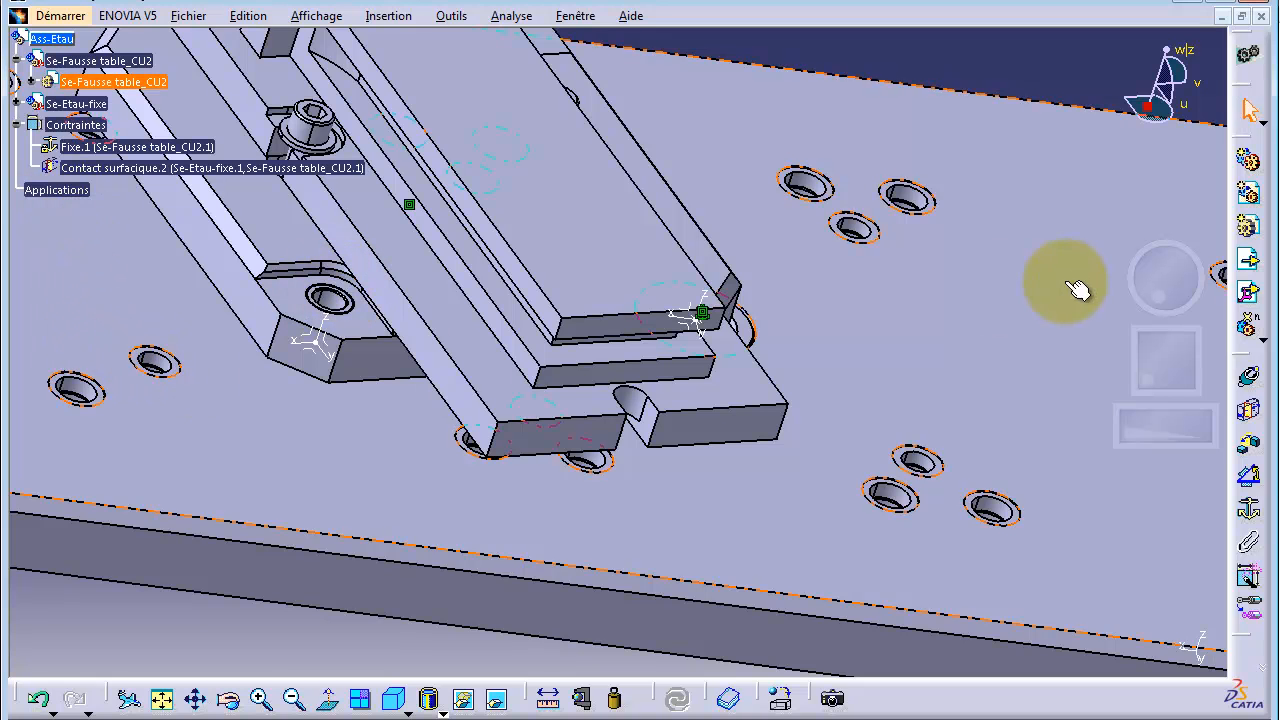
Add a coincidence constraint between the inner hole of the table's end pair and the fixed vise's nearby corner hole, and update the assembly.
{"action": "left_click", "coordinate": [1247, 380]}
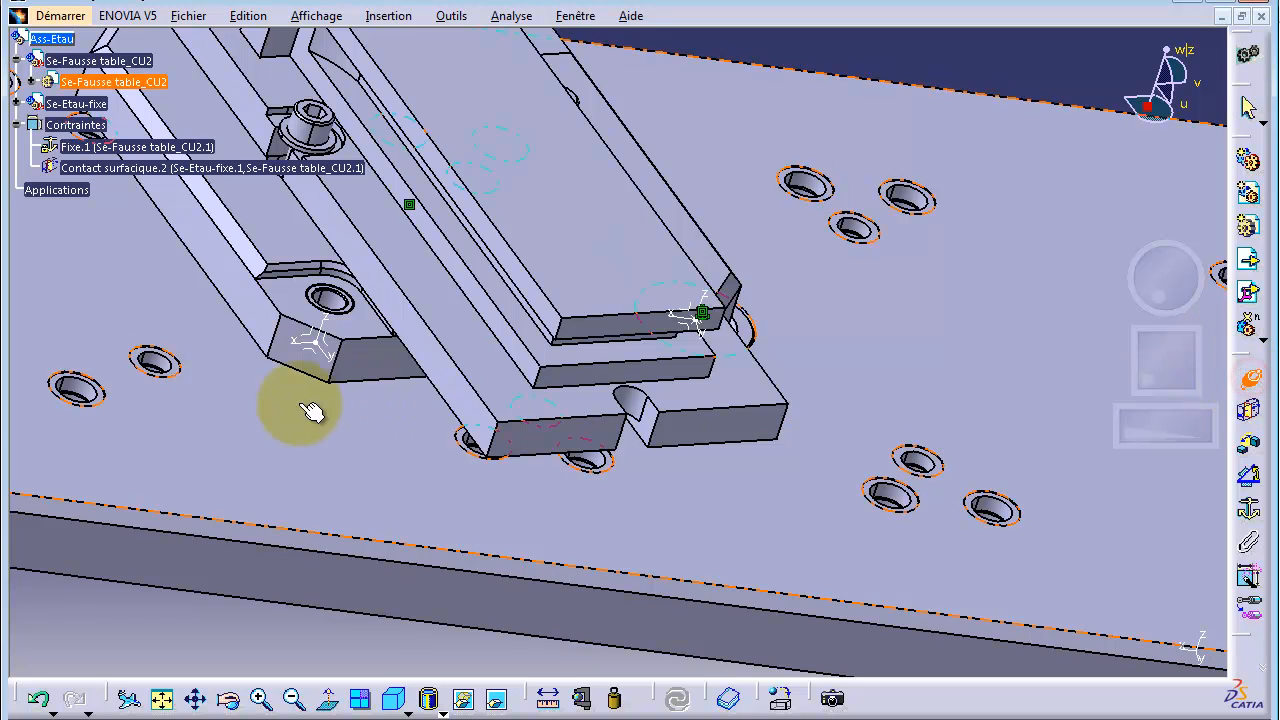
{"action": "left_click", "coordinate": [160, 362]}
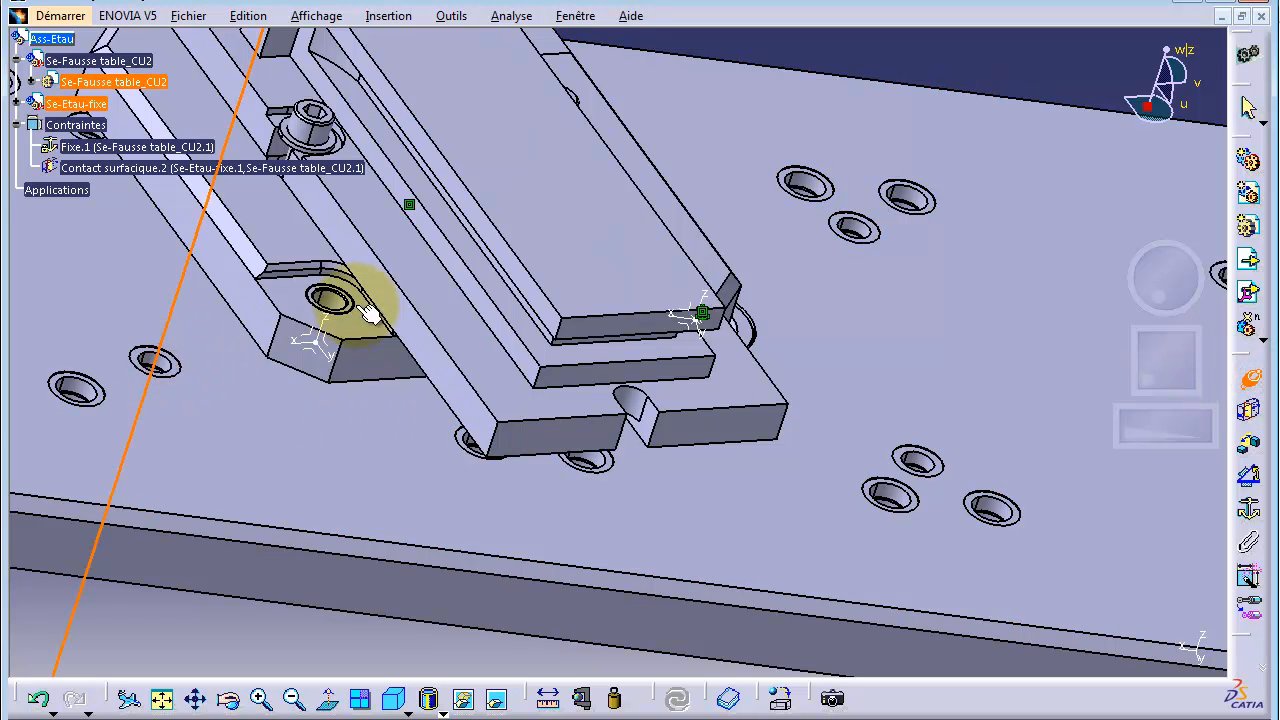
{"action": "left_click", "coordinate": [330, 300]}
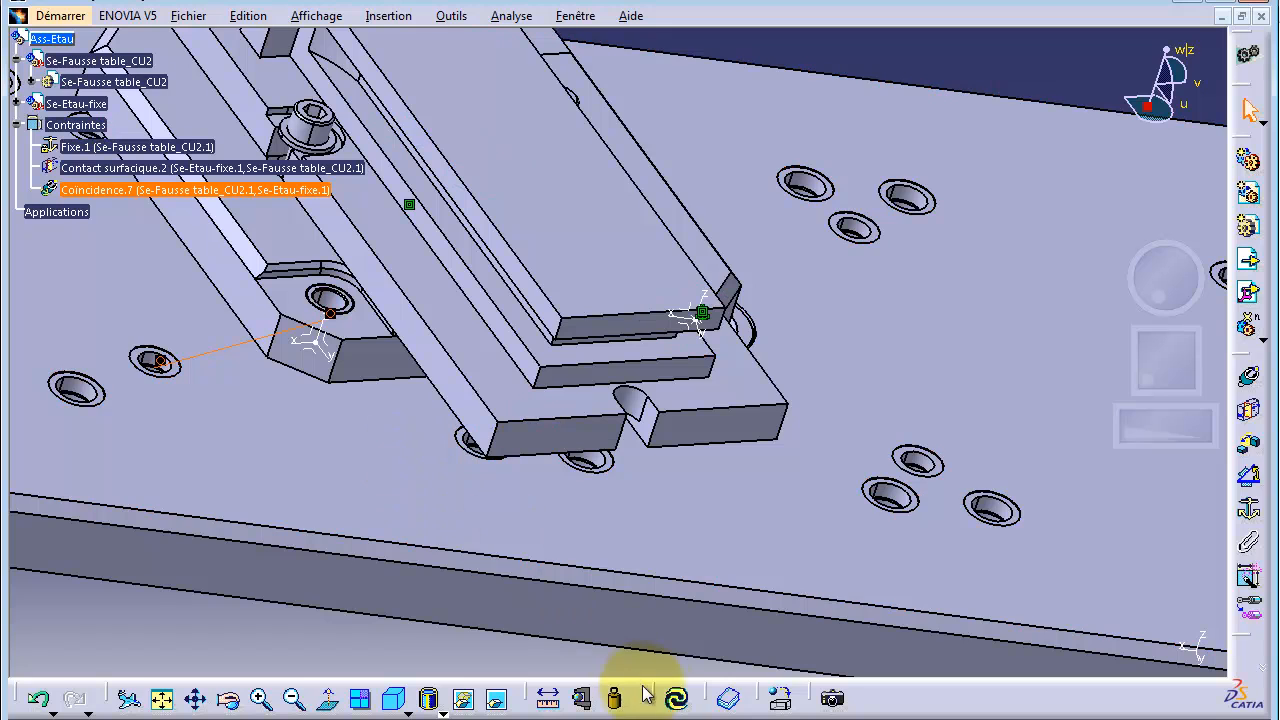
{"action": "left_click", "coordinate": [676, 699]}
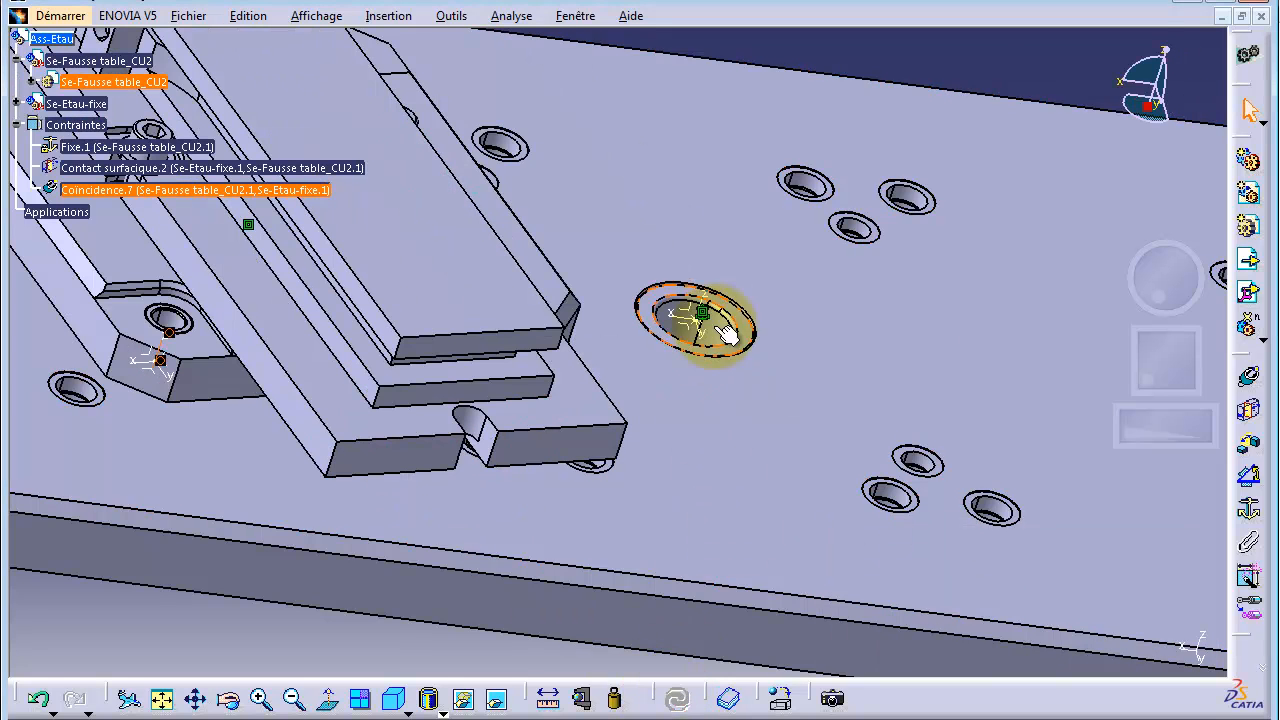
Rotate the fixed vise on the table with the compass and update the assembly to realign the constrained corner hole.
{"action": "left_click_drag", "start_coordinate": [1158, 262], "coordinate": [1131, 364]}
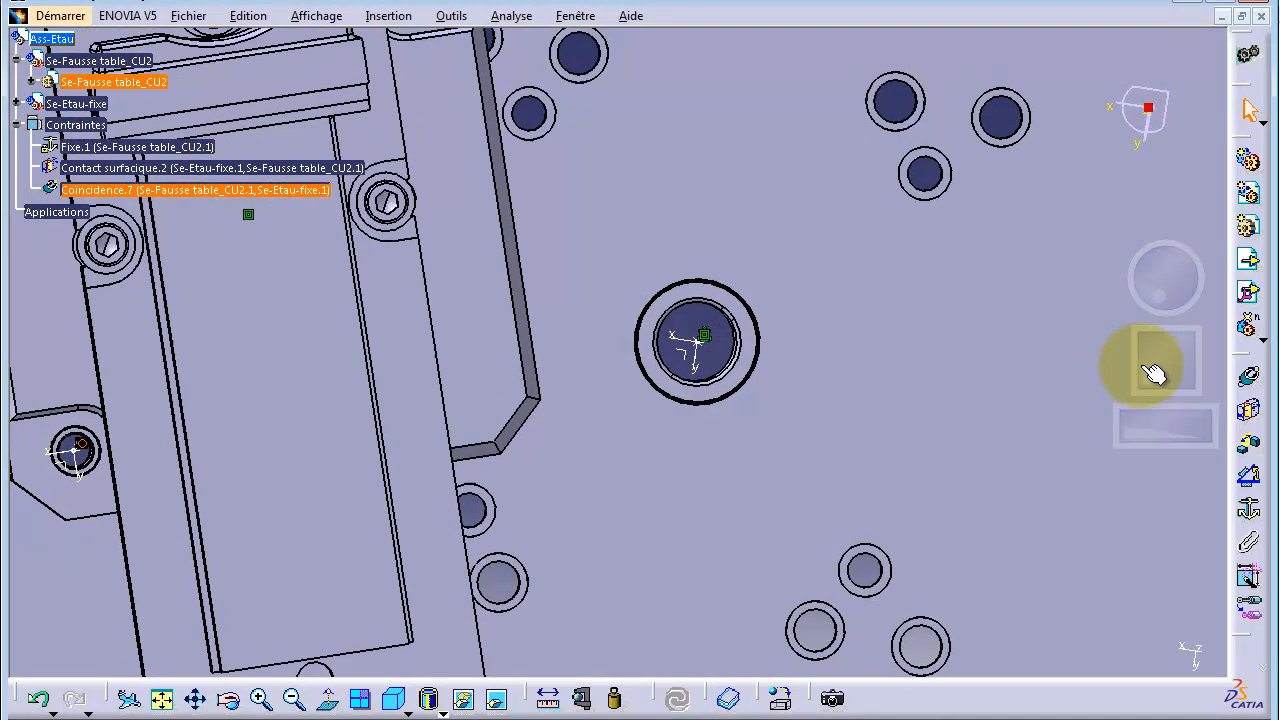
{"action": "left_click_drag", "start_coordinate": [1167, 347], "coordinate": [1173, 378]}
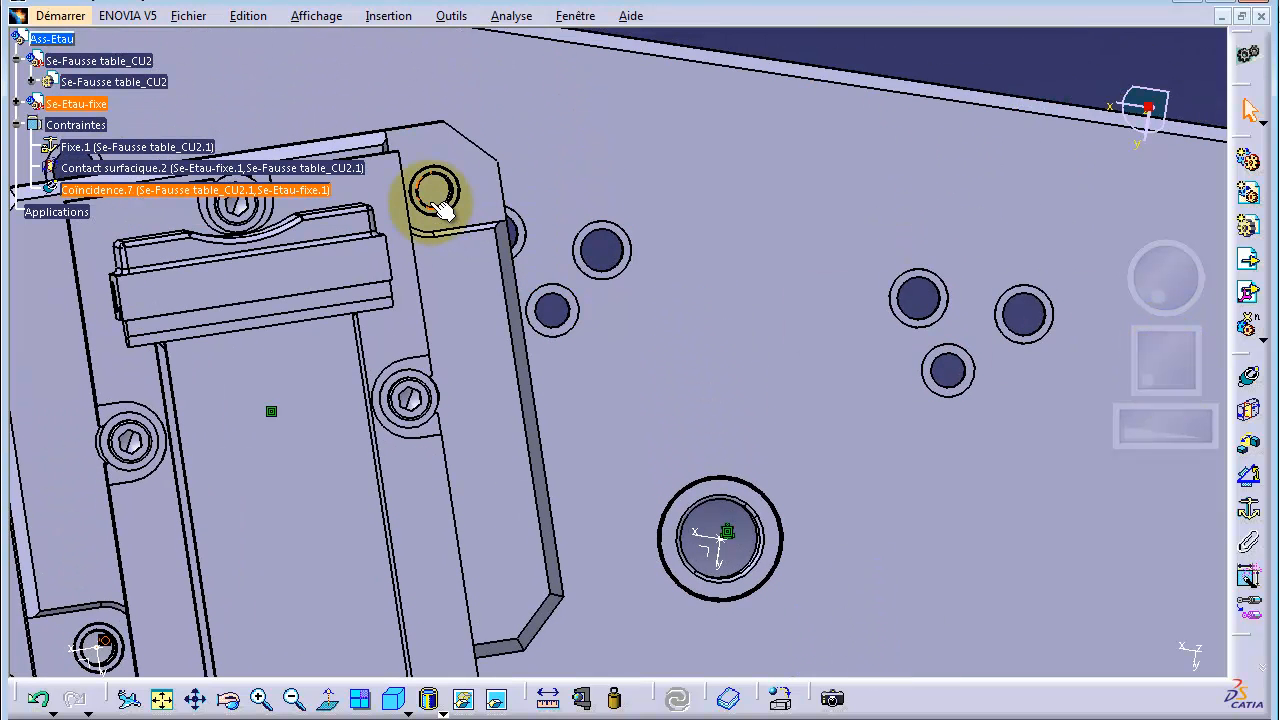
{"action": "scroll", "coordinate": [974, 373], "scroll_direction": "down", "scroll_amount": 1}
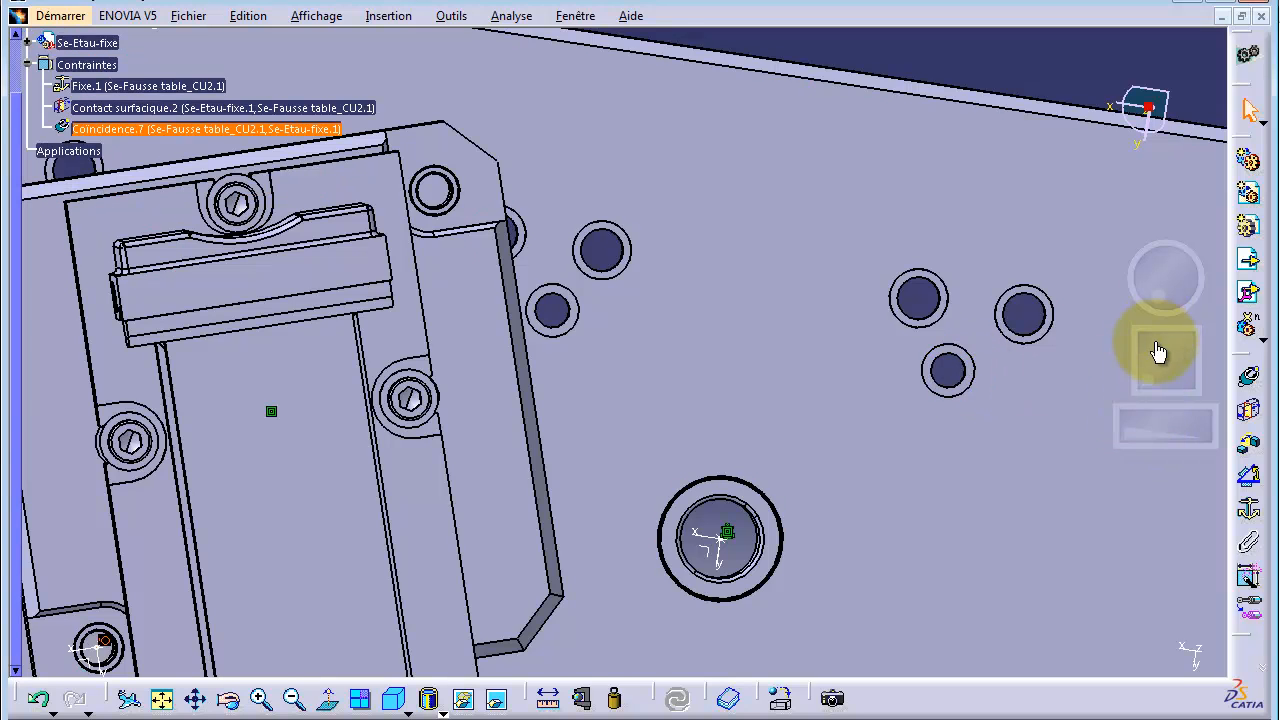
{"action": "left_click_drag", "start_coordinate": [1147, 425], "coordinate": [357, 317]}
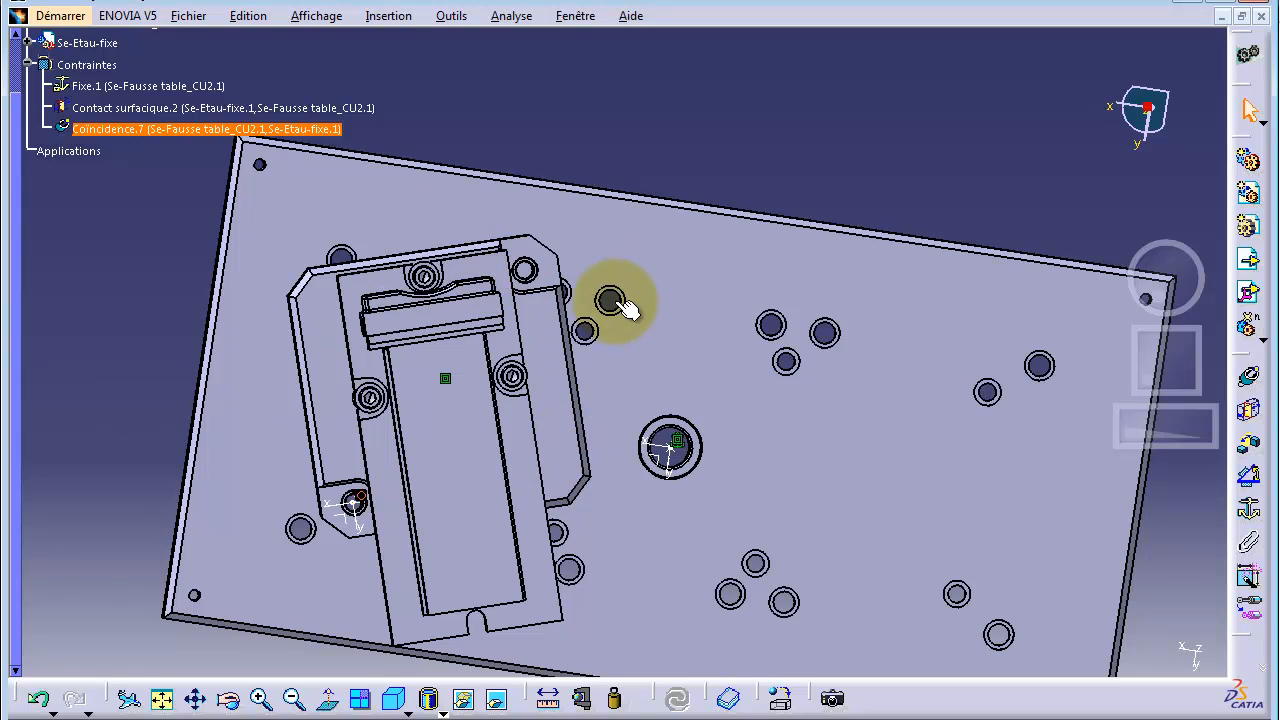
{"action": "mouse_move", "coordinate": [1147, 104]}
{"action": "left_mouse_down"}
{"action": "mouse_move", "coordinate": [557, 371]}
{"action": "mouse_move", "coordinate": [453, 444]}
{"action": "mouse_move", "coordinate": [478, 458]}
{"action": "mouse_move", "coordinate": [609, 338]}
{"action": "left_mouse_up"}
{"action": "left_click_drag", "start_coordinate": [1025, 134], "coordinate": [969, 251]}
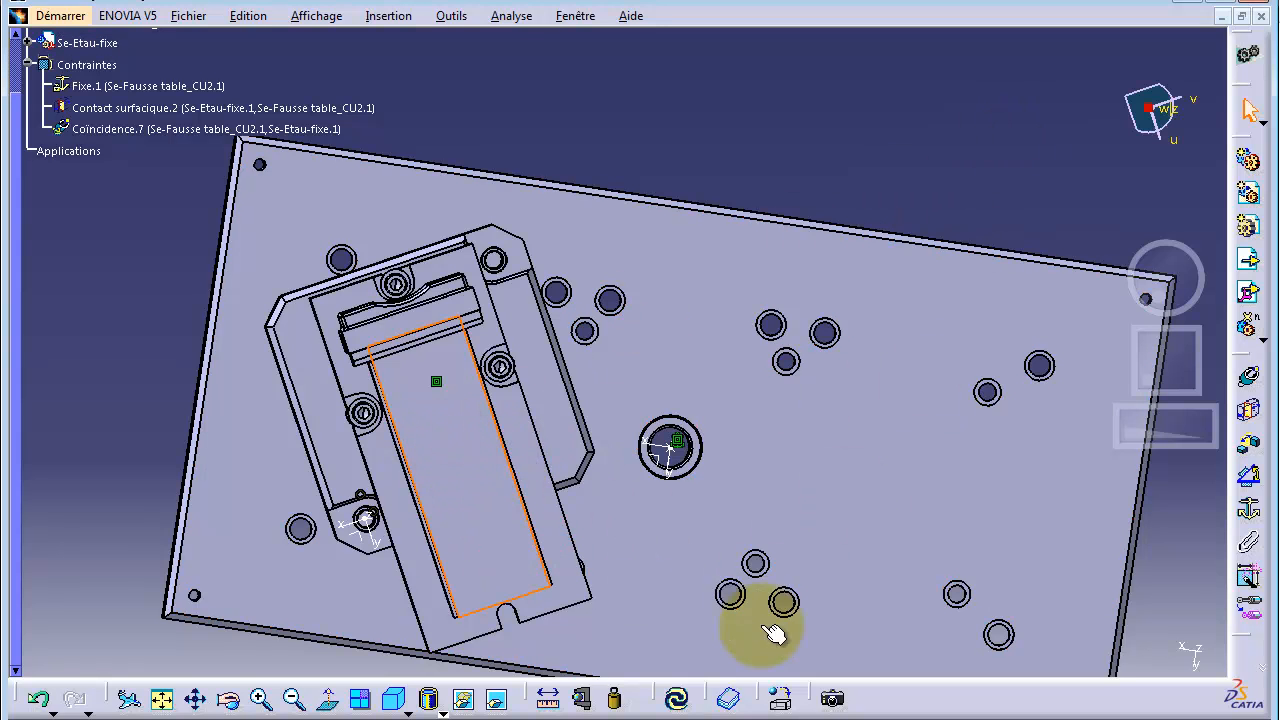
{"action": "left_click", "coordinate": [676, 698]}
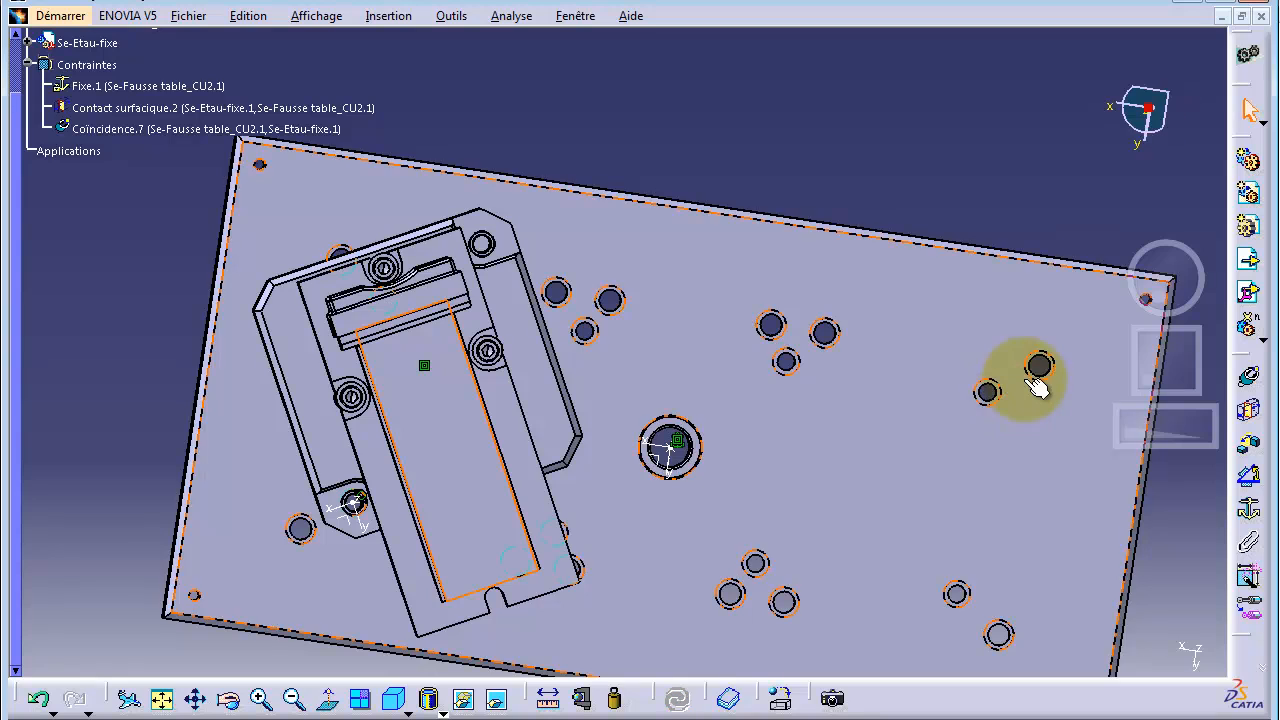
Make the vise's opposite corner hole coincident with the small hole of the adjacent three-hole group, update the assembly and fit it in view.
{"action": "middle_click_drag", "start_coordinate": [1175, 297], "coordinate": [1151, 252]}
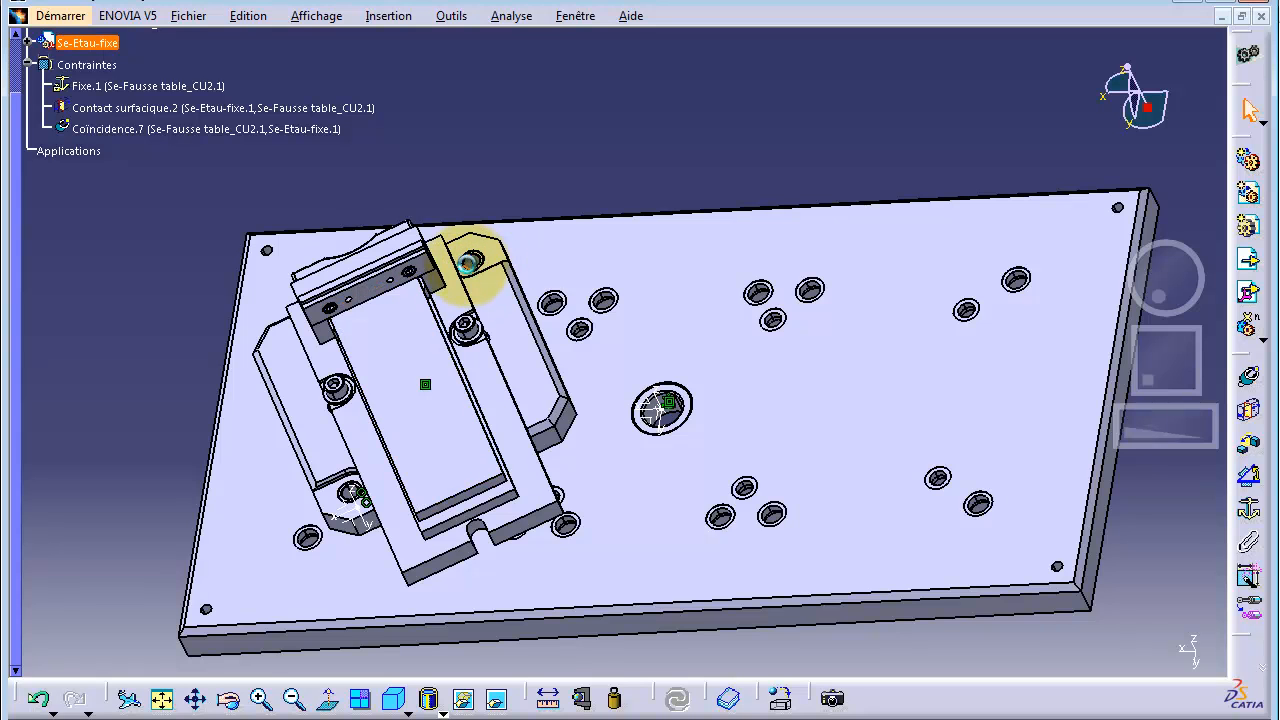
{"action": "left_click", "coordinate": [1250, 378]}
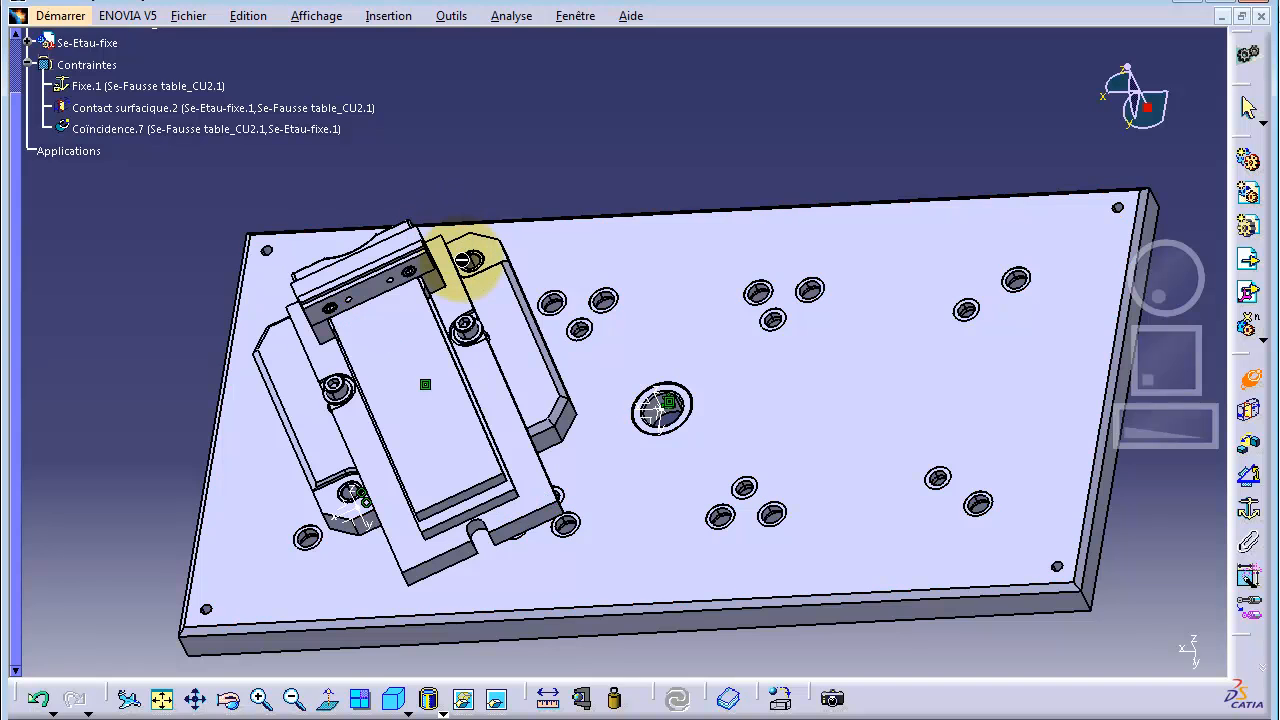
{"action": "left_click_drag", "start_coordinate": [1130, 429], "coordinate": [1179, 431]}
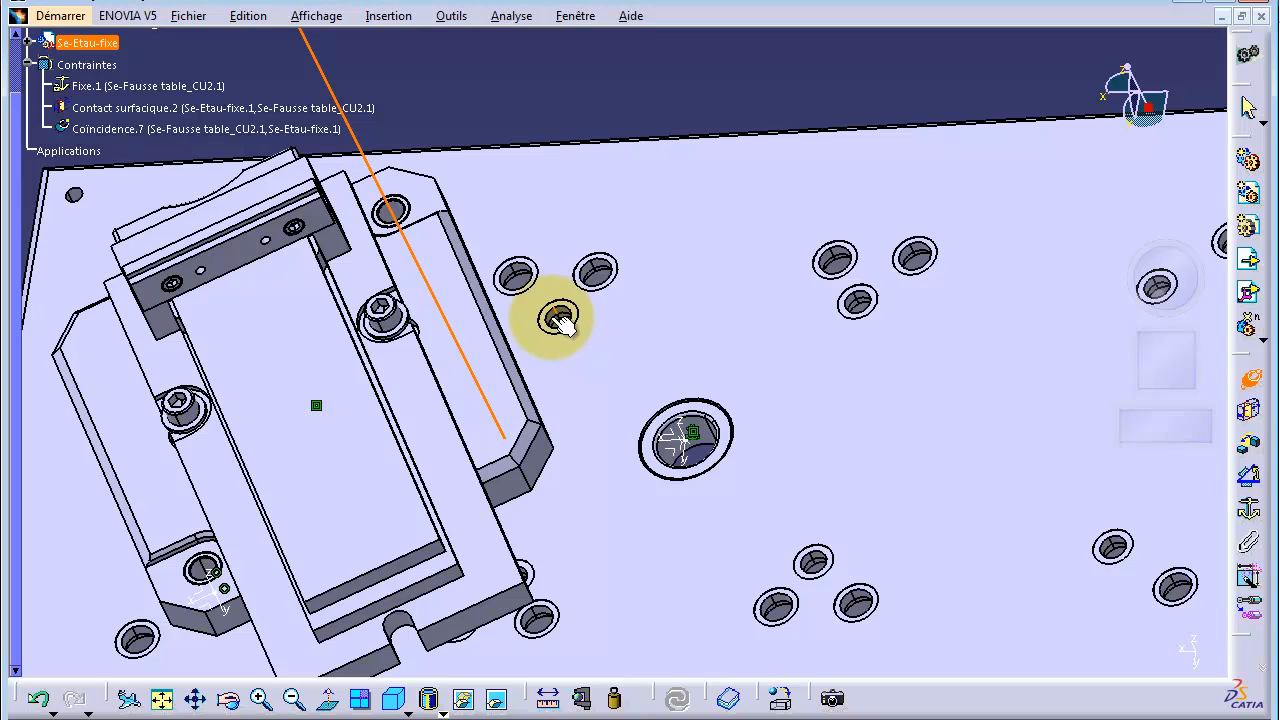
{"action": "left_click_drag", "start_coordinate": [1158, 429], "coordinate": [1206, 423]}
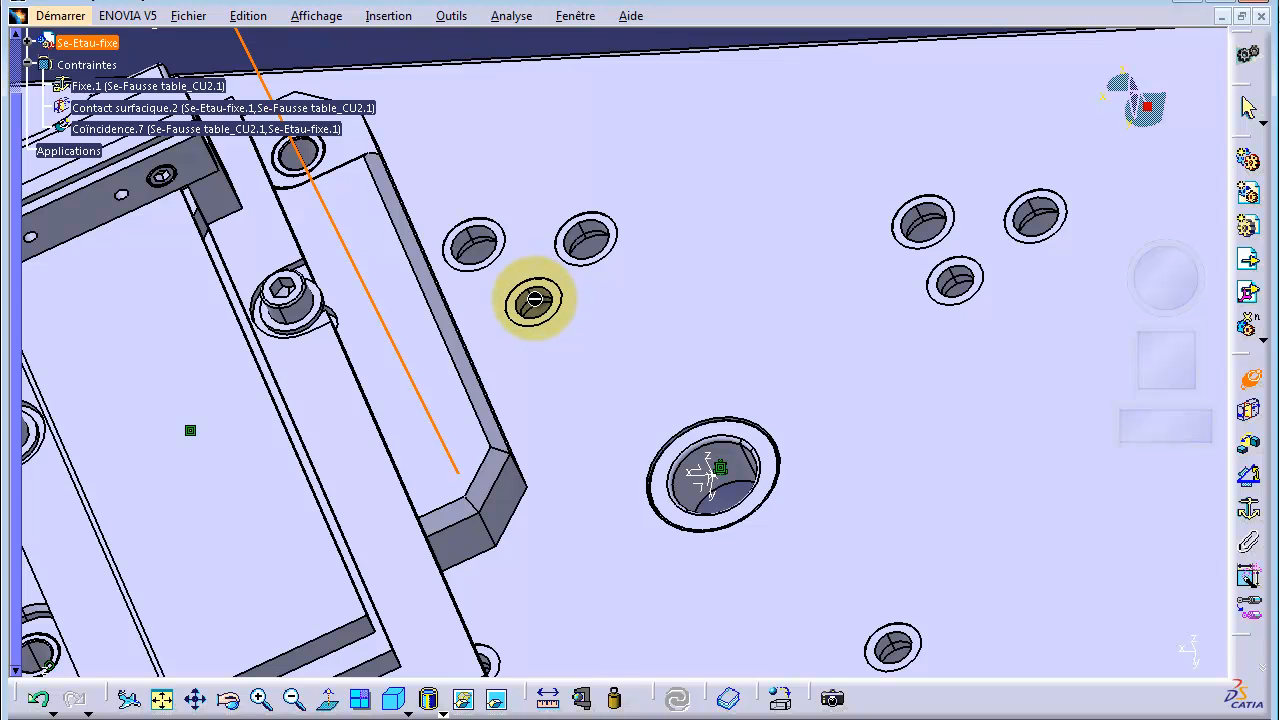
{"action": "left_click", "coordinate": [522, 302]}
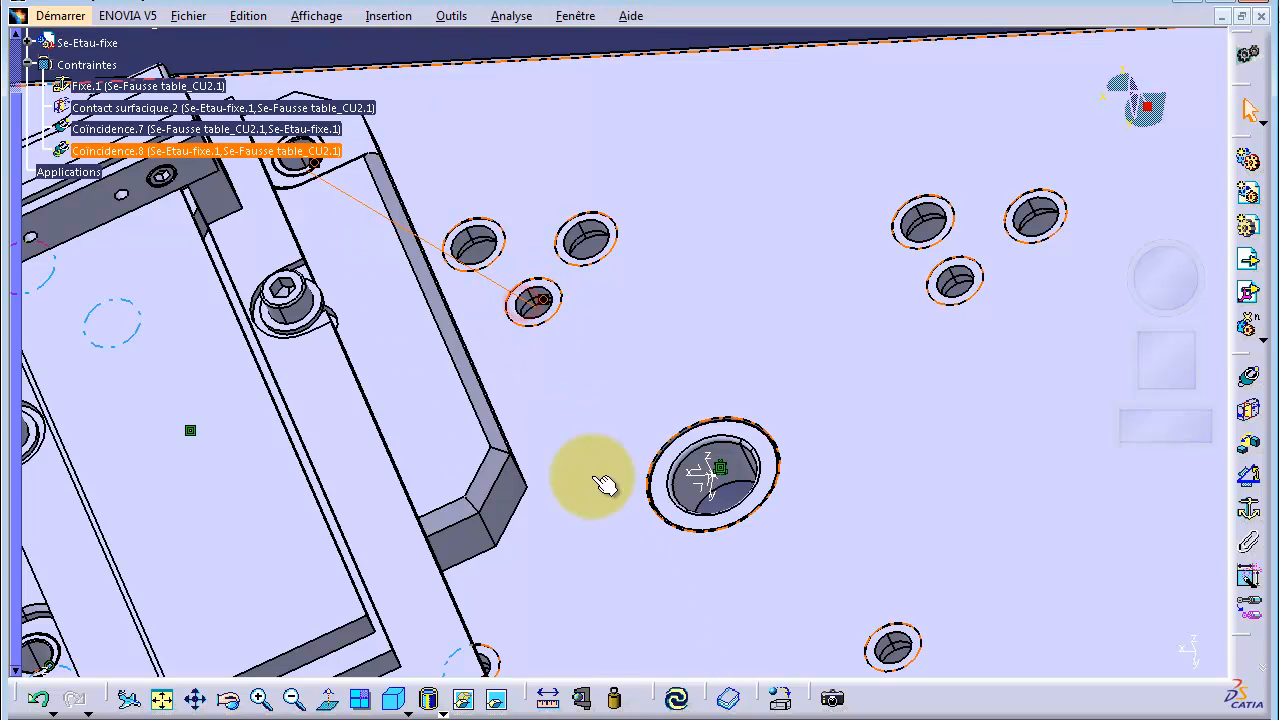
{"action": "left_click", "coordinate": [679, 698]}
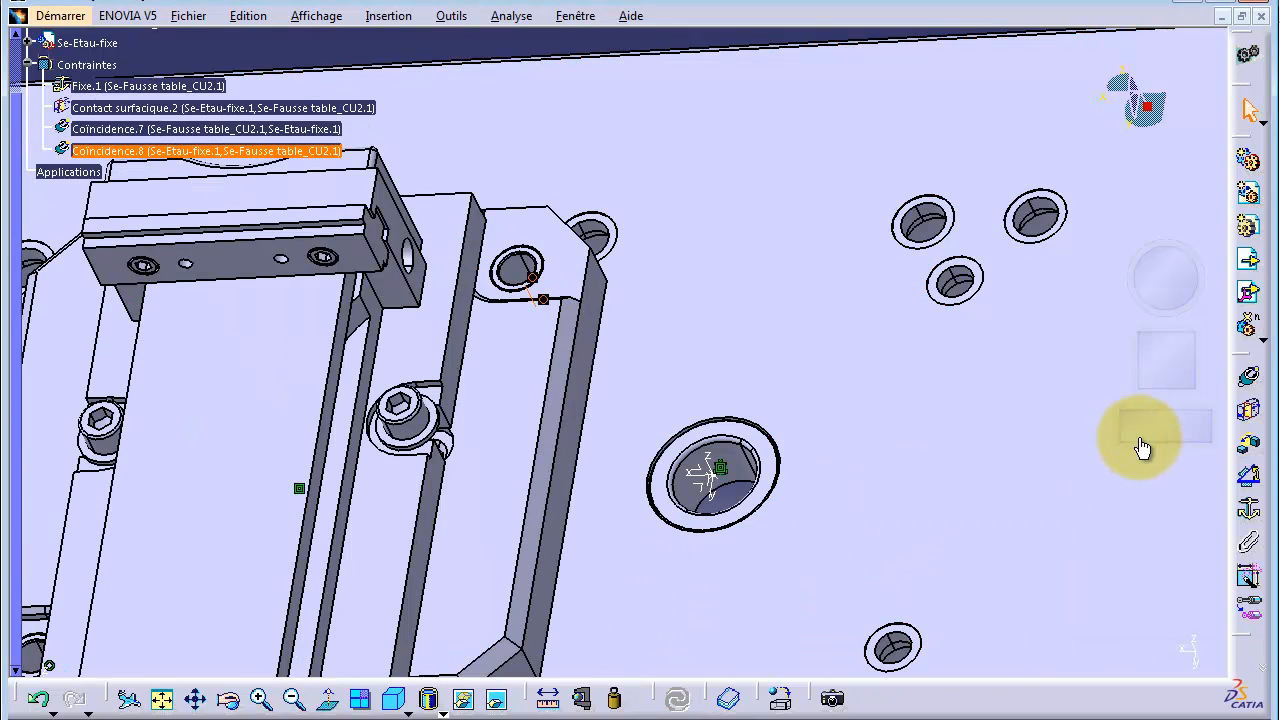
{"action": "left_click", "coordinate": [163, 700]}
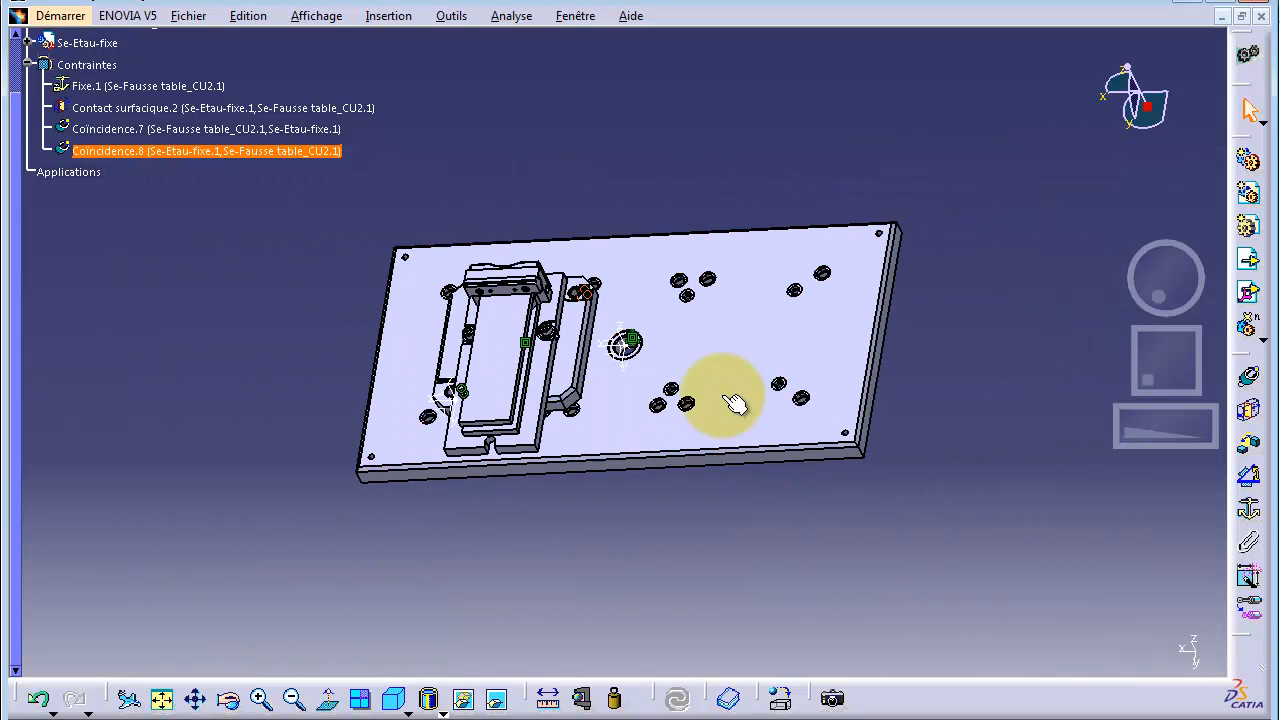
Import the existing component Se-Etau-mobile.stp into the Ass-Etau assembly and close the transfer report.
{"action": "left_click_drag", "start_coordinate": [1177, 283], "coordinate": [1159, 325]}
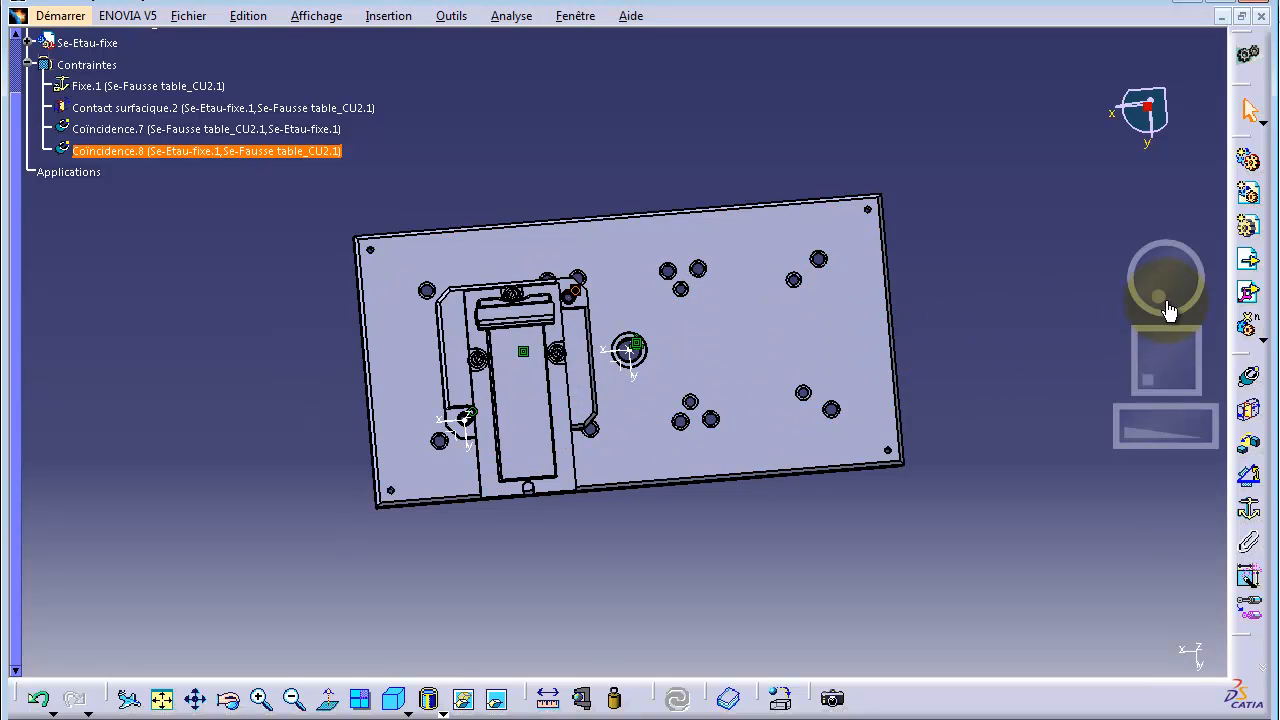
{"action": "middle_click_drag", "start_coordinate": [1150, 298], "coordinate": [1148, 228]}
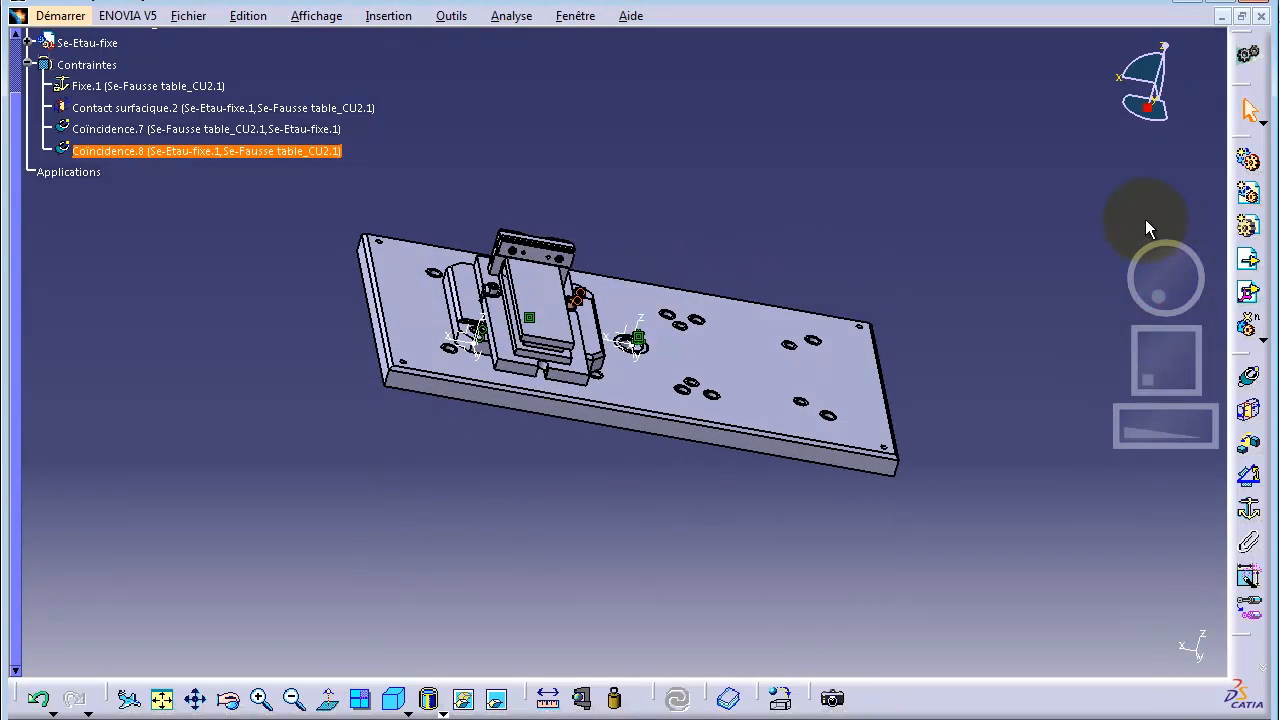
{"action": "left_click_drag", "start_coordinate": [1137, 432], "coordinate": [1201, 430]}
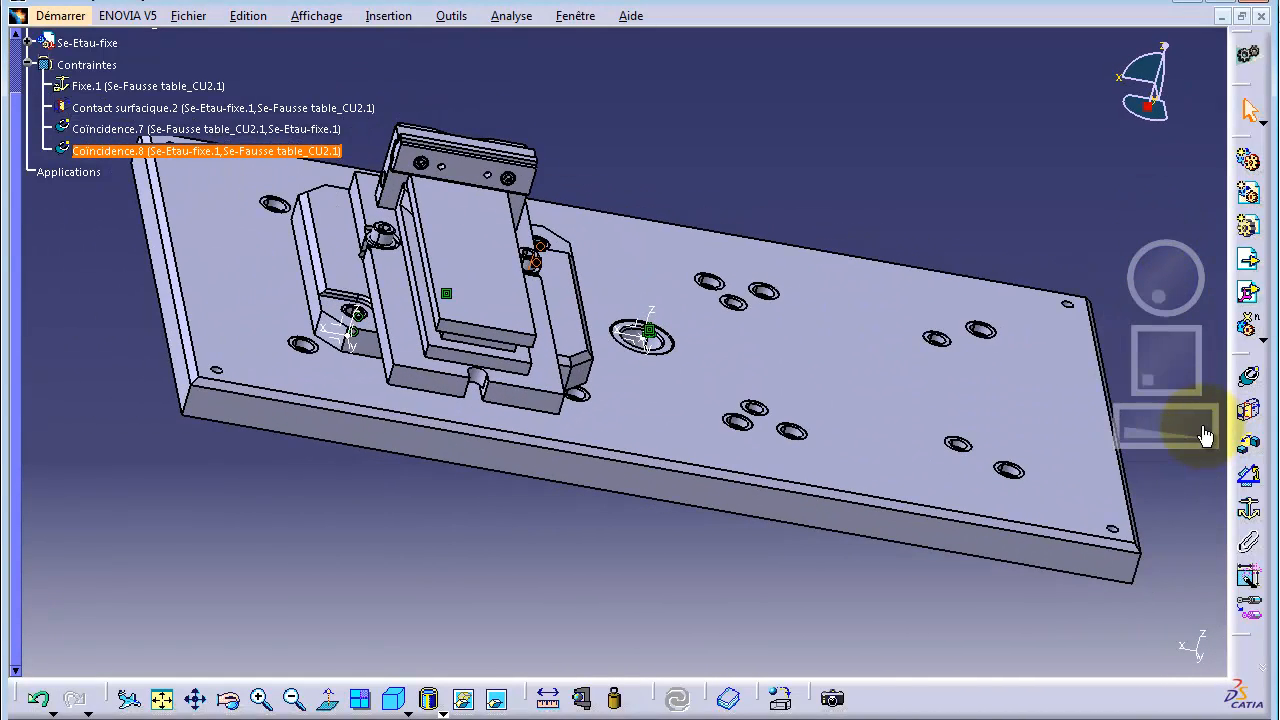
{"action": "left_click", "coordinate": [82, 43]}
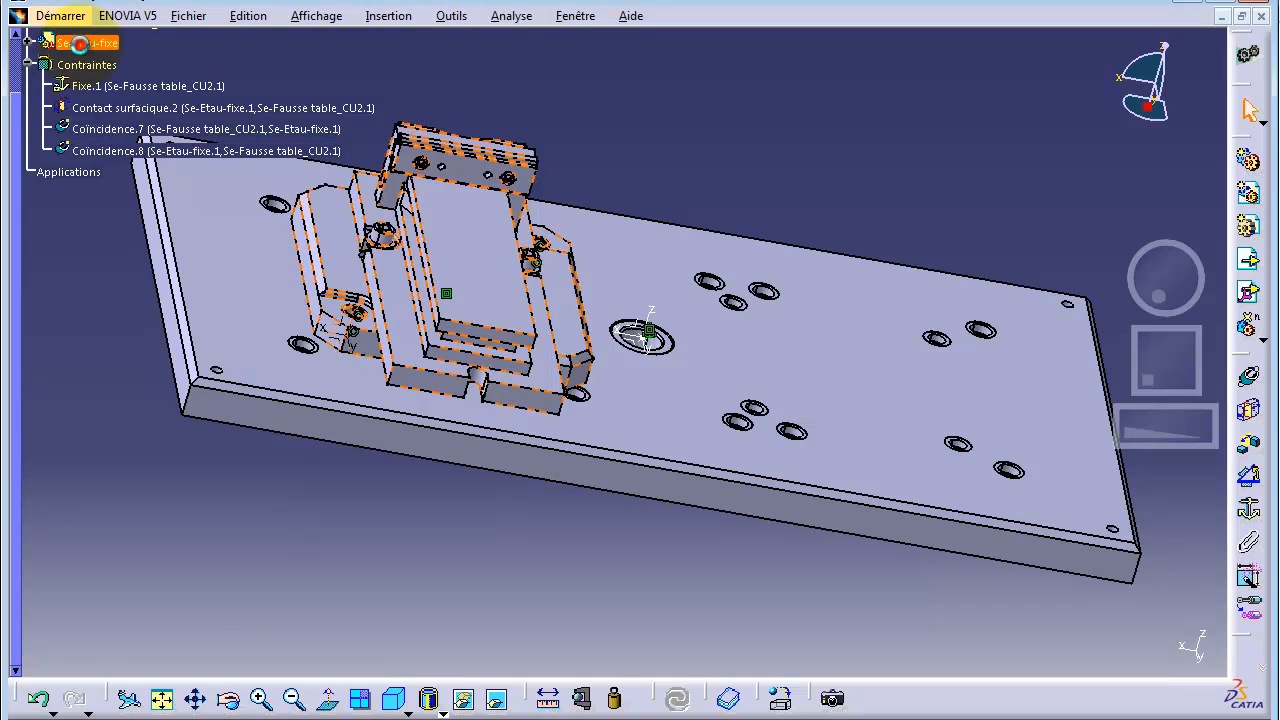
{"action": "left_click", "coordinate": [1252, 264]}
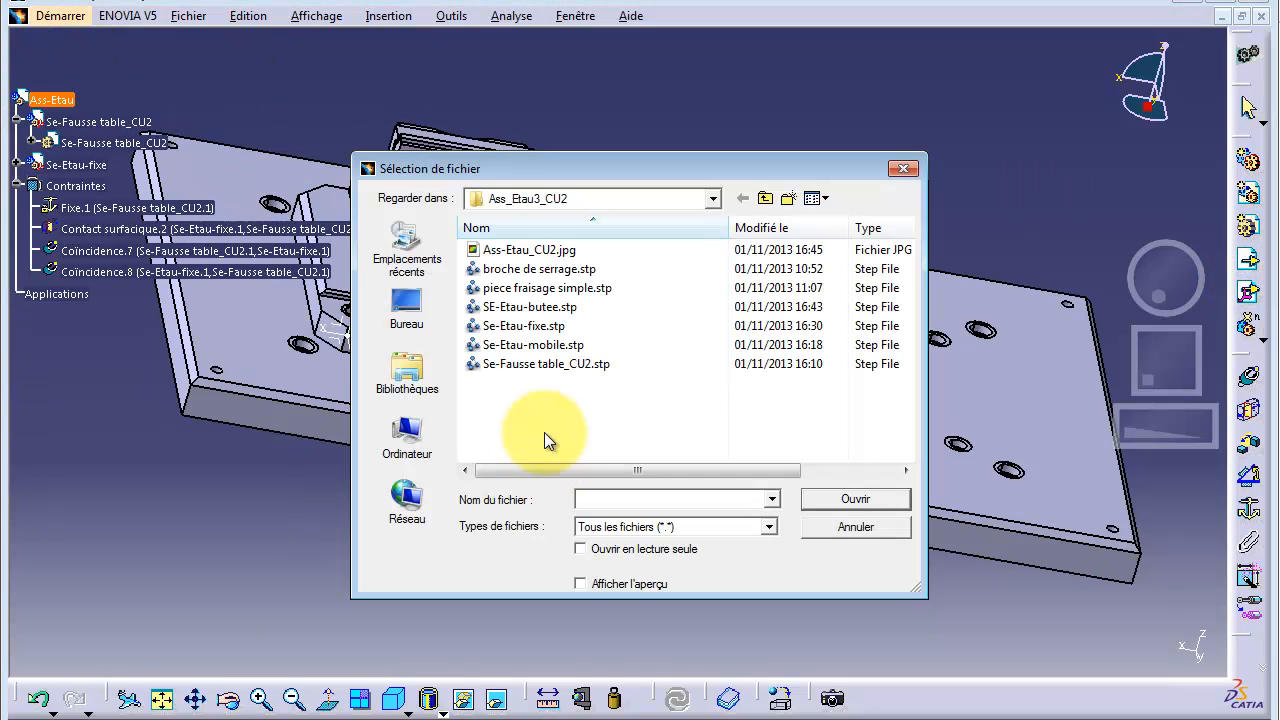
{"action": "double_click", "coordinate": [535, 344]}
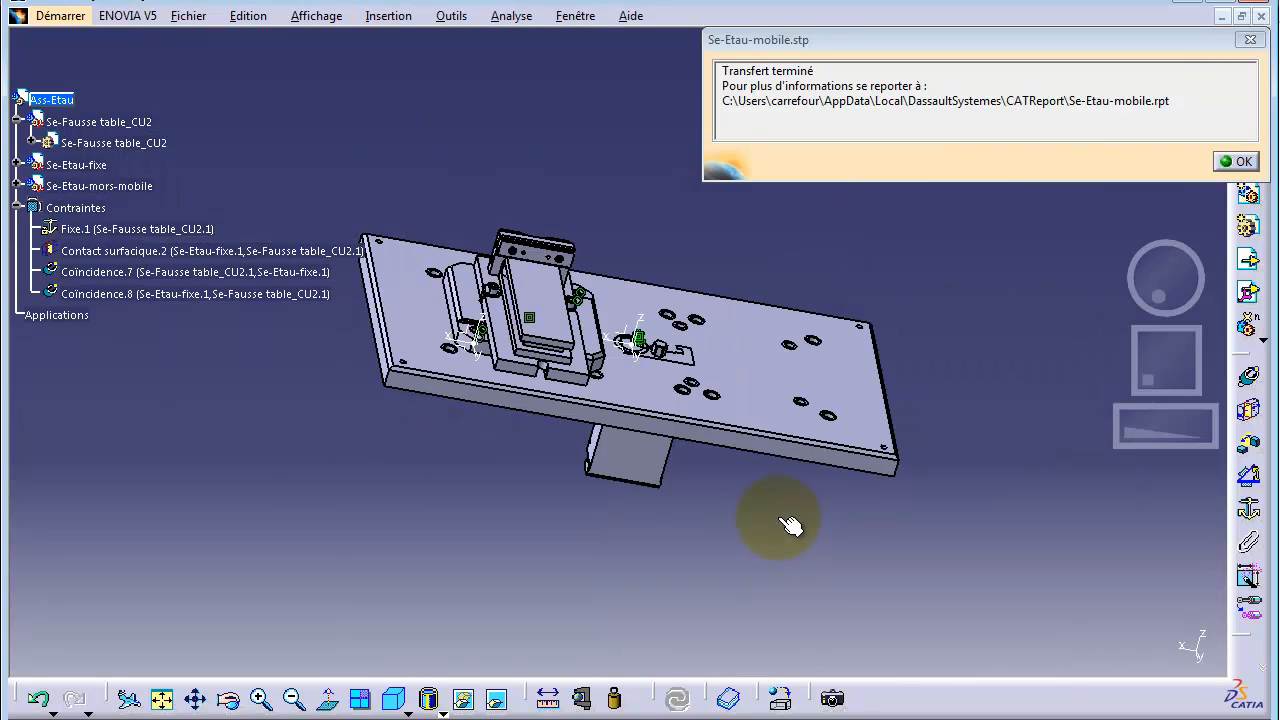
{"action": "left_click", "coordinate": [1243, 160]}
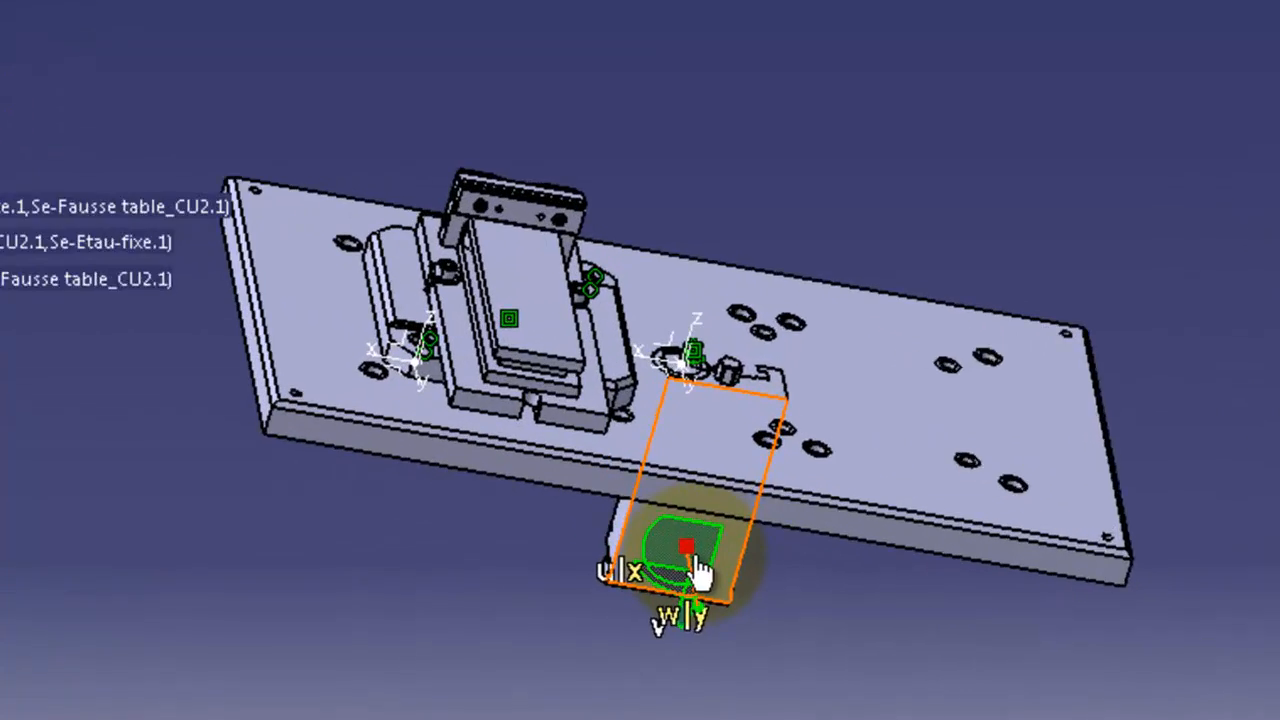
Move the mobile jaw out of the table with the compass and hold it above the table beside the fixed vise.
{"action": "left_click_drag", "start_coordinate": [640, 468], "coordinate": [688, 315]}
{"action": "left_click_drag", "start_coordinate": [795, 311], "coordinate": [800, 178]}
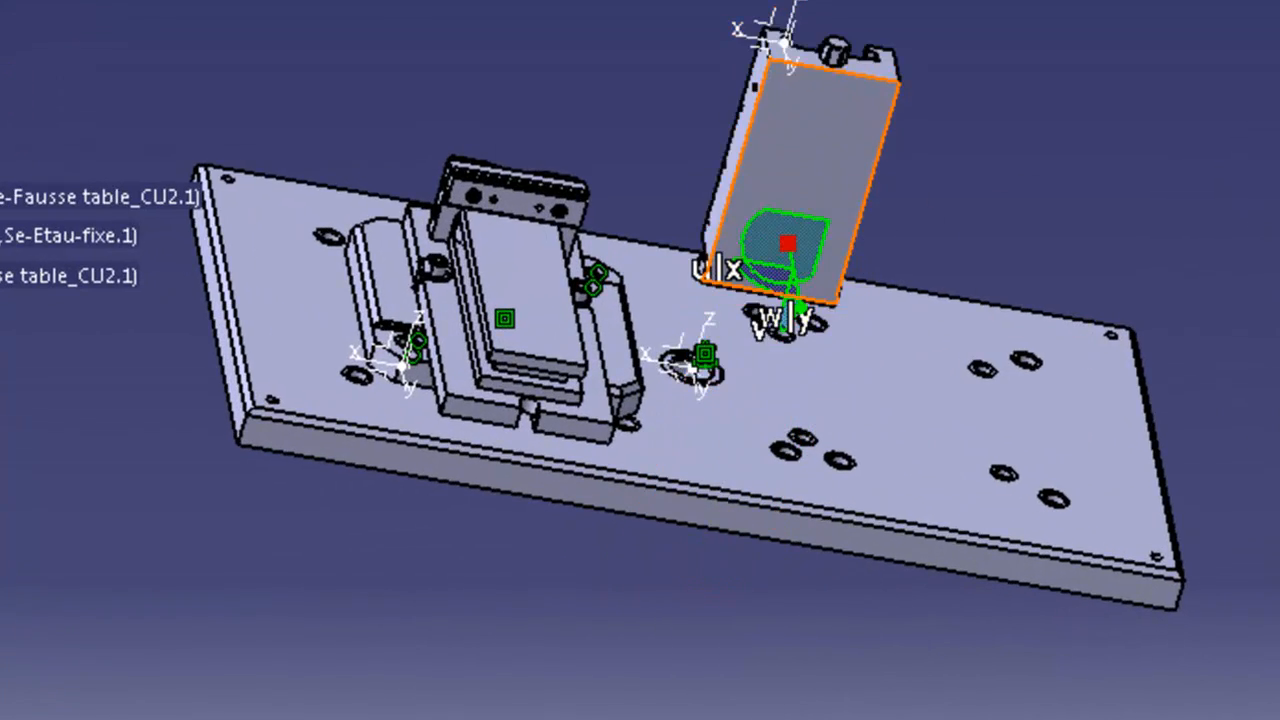
{"action": "middle_click_drag", "start_coordinate": [800, 178], "coordinate": [645, 315]}
{"action": "middle_click_drag", "start_coordinate": [1172, 415], "coordinate": [1190, 318]}
{"action": "middle_click_drag", "start_coordinate": [500, 330], "coordinate": [766, 407]}
{"action": "left_click_drag", "start_coordinate": [493, 425], "coordinate": [400, 290]}
{"action": "middle_click_drag", "start_coordinate": [400, 290], "coordinate": [800, 457]}
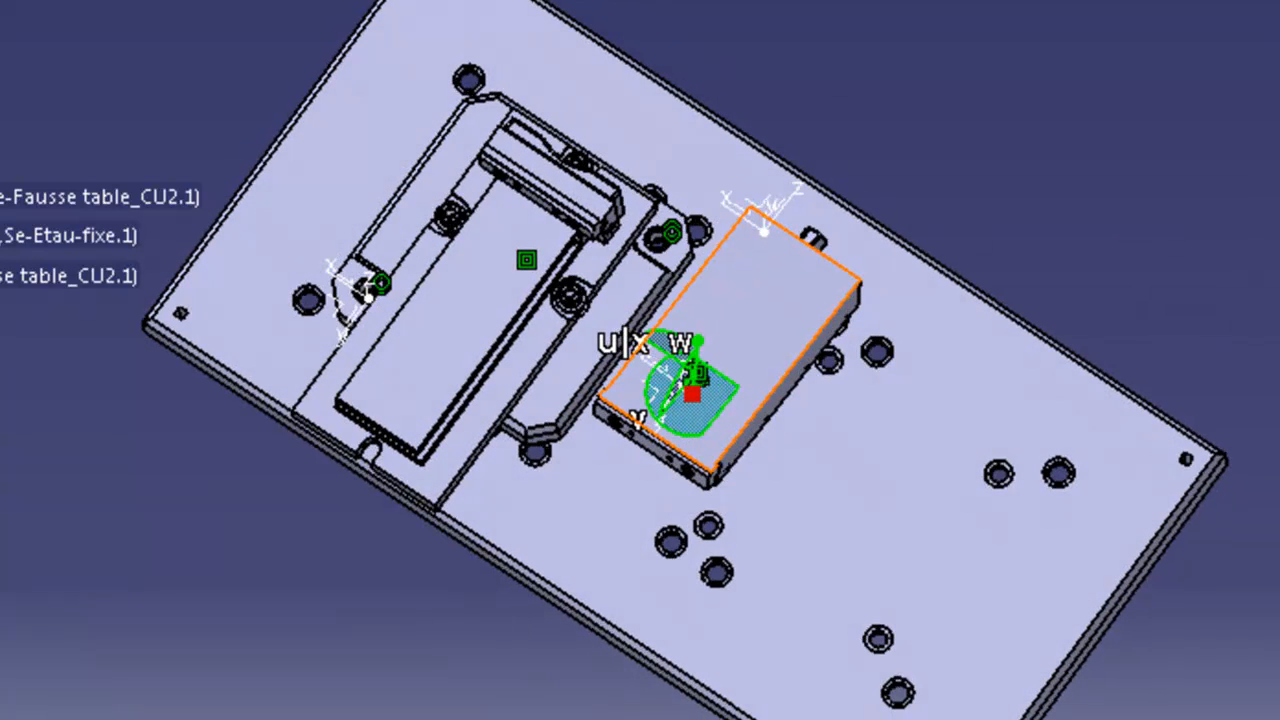
Turn the mobile jaw roughly end for end with the compass and bring it over the fixed vise's guide.
{"action": "left_click_drag", "start_coordinate": [676, 443], "coordinate": [862, 45]}
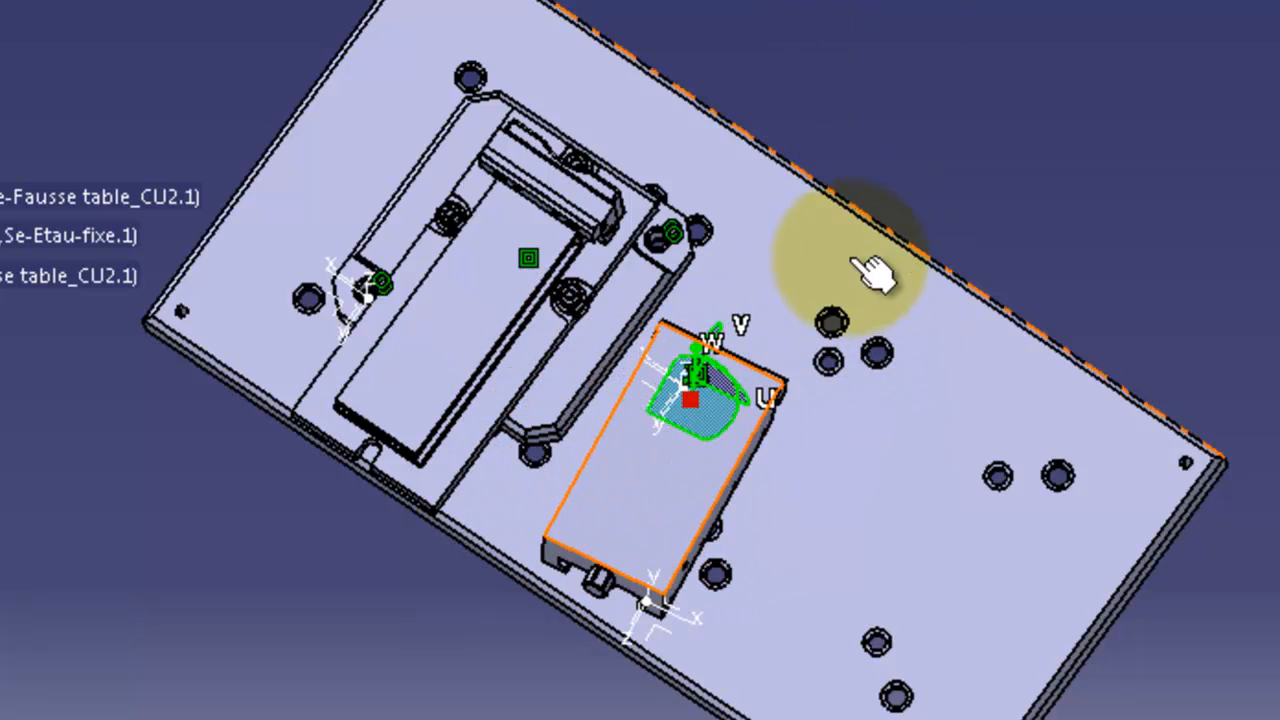
{"action": "middle_click_drag", "start_coordinate": [725, 530], "coordinate": [725, 475], "text": "ctrl"}
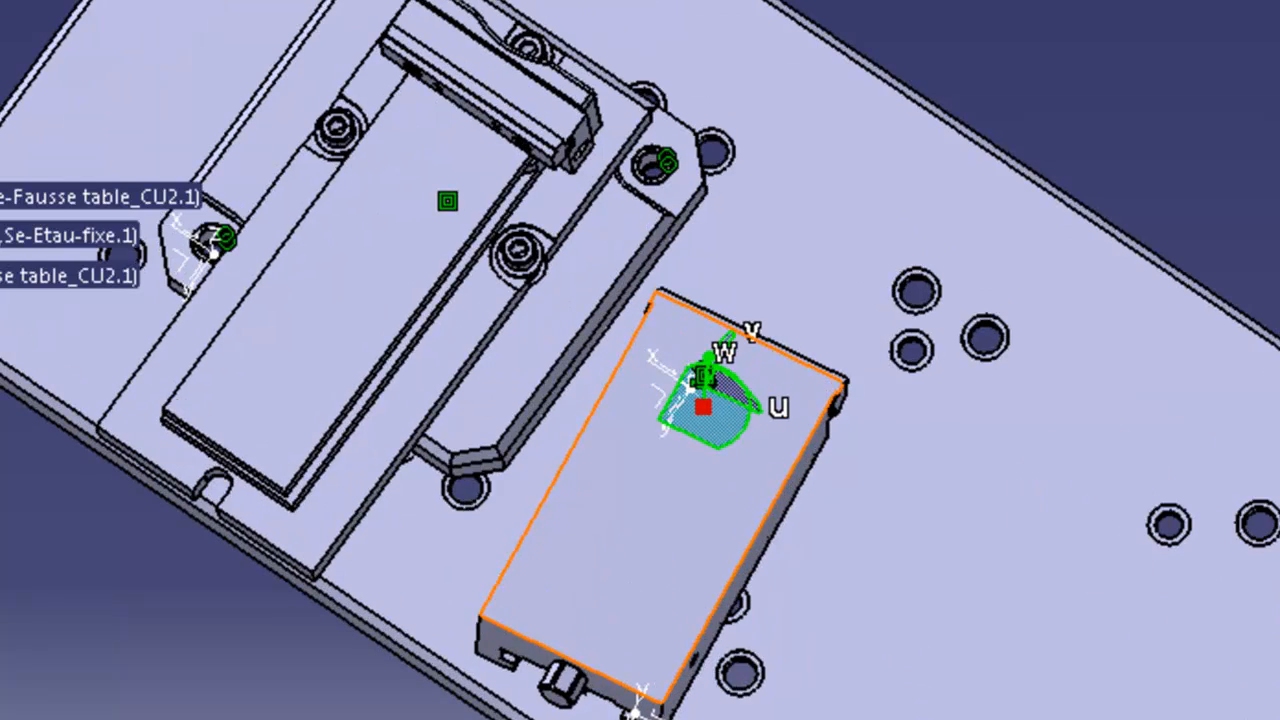
{"action": "left_click_drag", "start_coordinate": [720, 425], "coordinate": [400, 256]}
{"action": "middle_click_drag", "start_coordinate": [700, 400], "coordinate": [542, 358]}
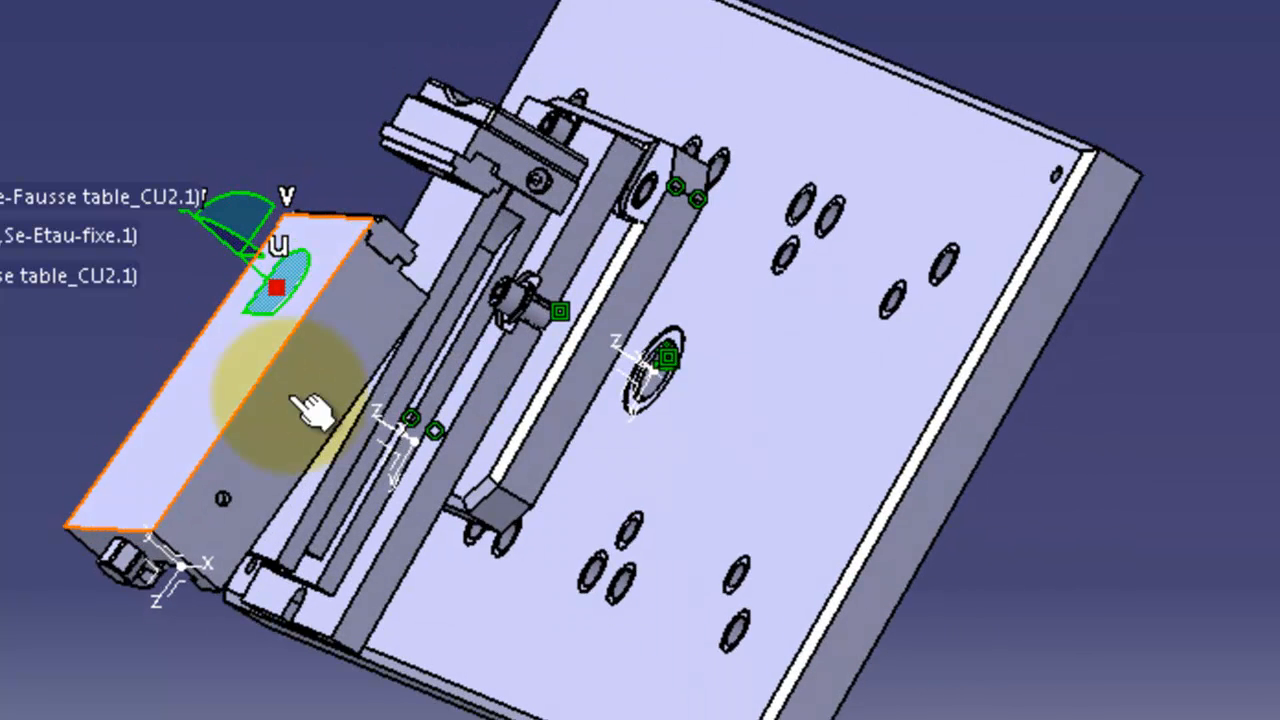
Add a surface contact between the side face of the fixed vise's guide and the mobile jaw's matching groove face, and update the assembly.
{"action": "left_click", "coordinate": [275, 283]}
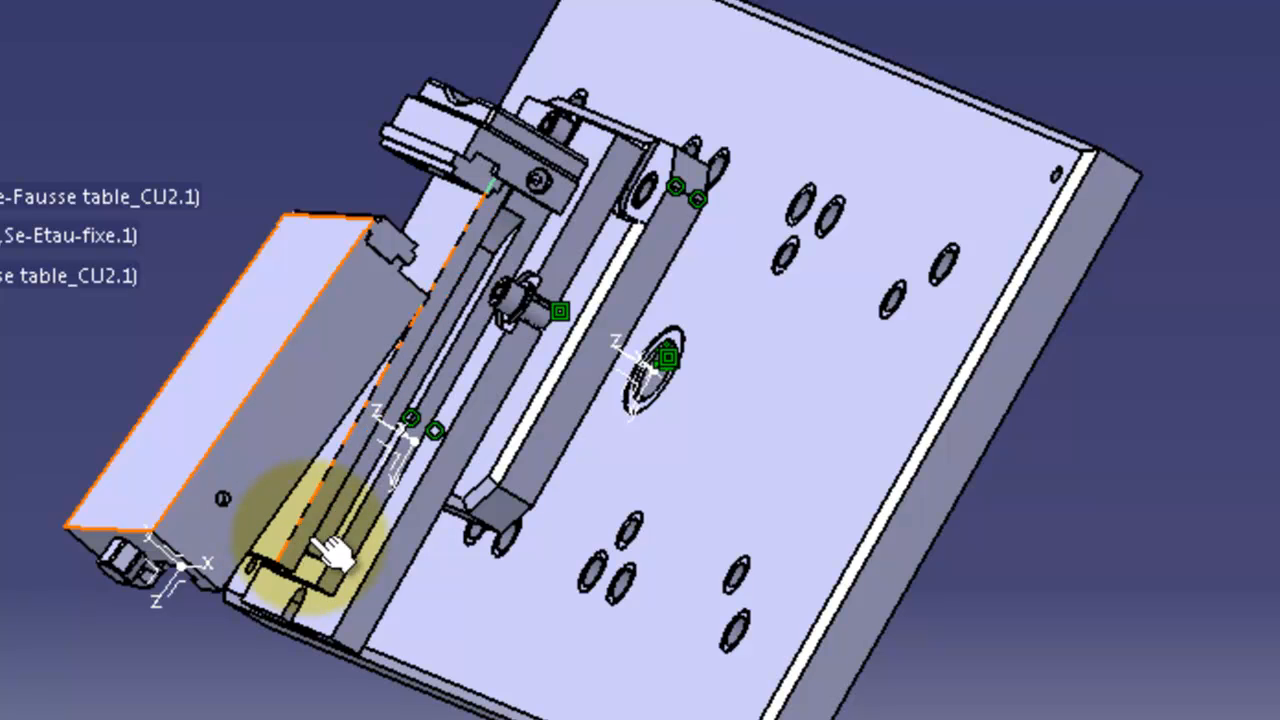
{"action": "left_click", "coordinate": [640, 719]}
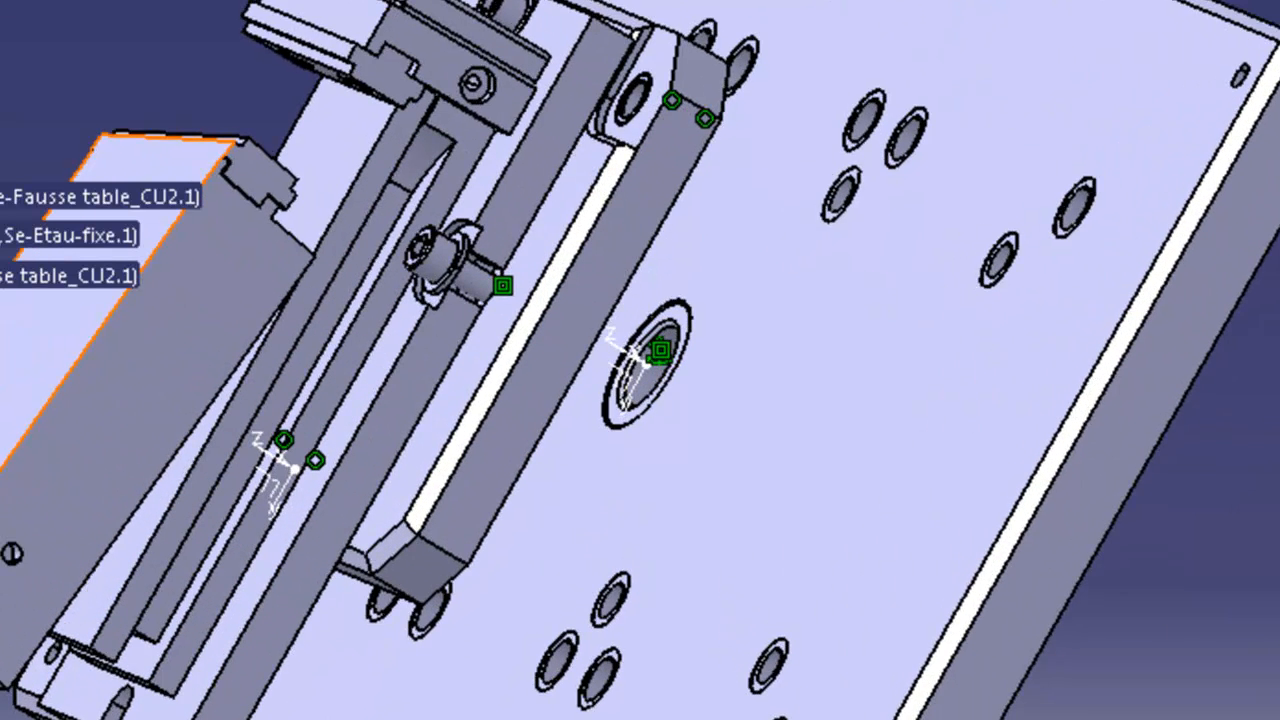
{"action": "left_click", "coordinate": [115, 625]}
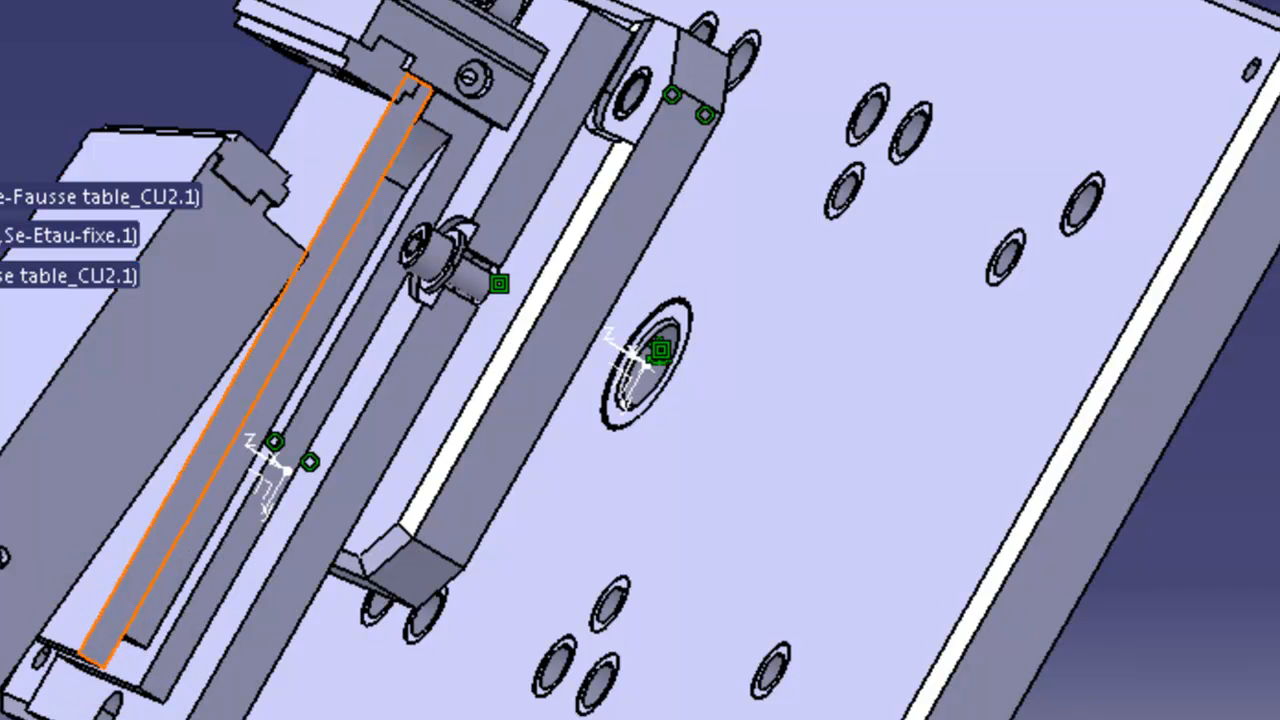
{"action": "middle_click_drag", "start_coordinate": [850, 340], "coordinate": [1210, 209]}
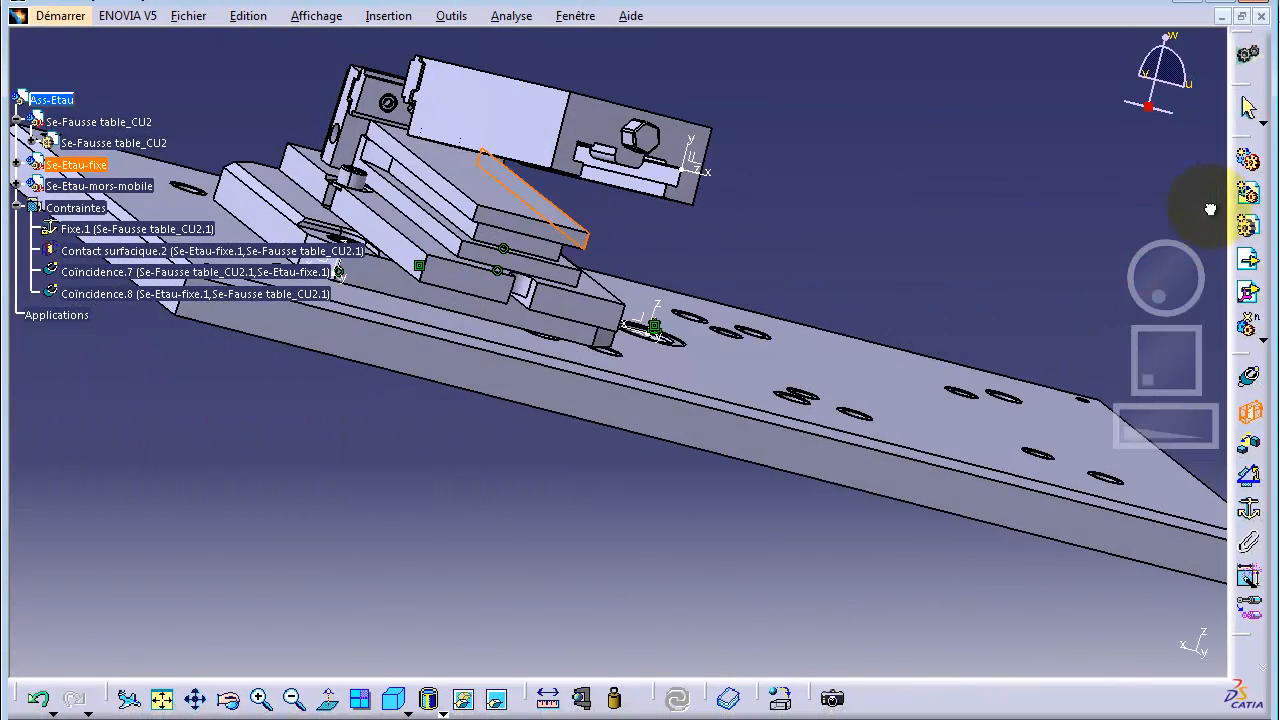
{"action": "left_click", "coordinate": [665, 175]}
{"action": "left_click", "coordinate": [677, 698]}
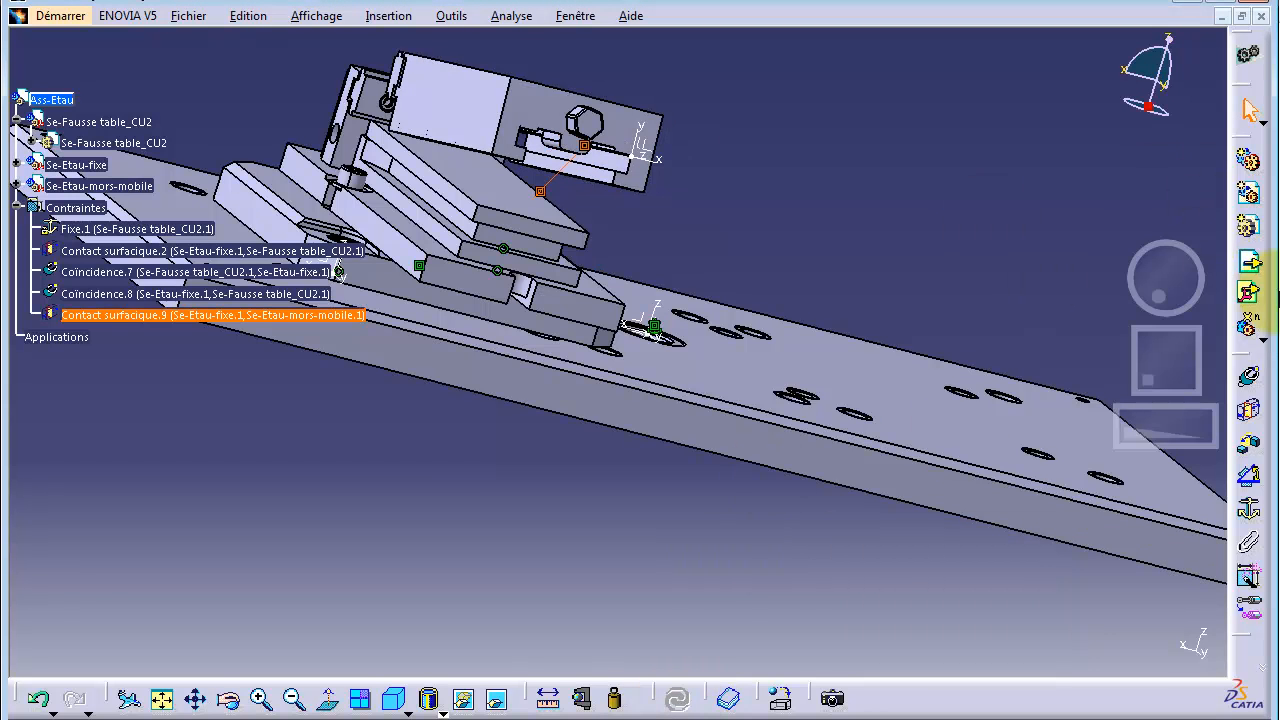
Add a surface contact between the top face of the fixed vise's guide and the mobile jaw's underside groove face, and update the assembly.
{"action": "left_click", "coordinate": [525, 207]}
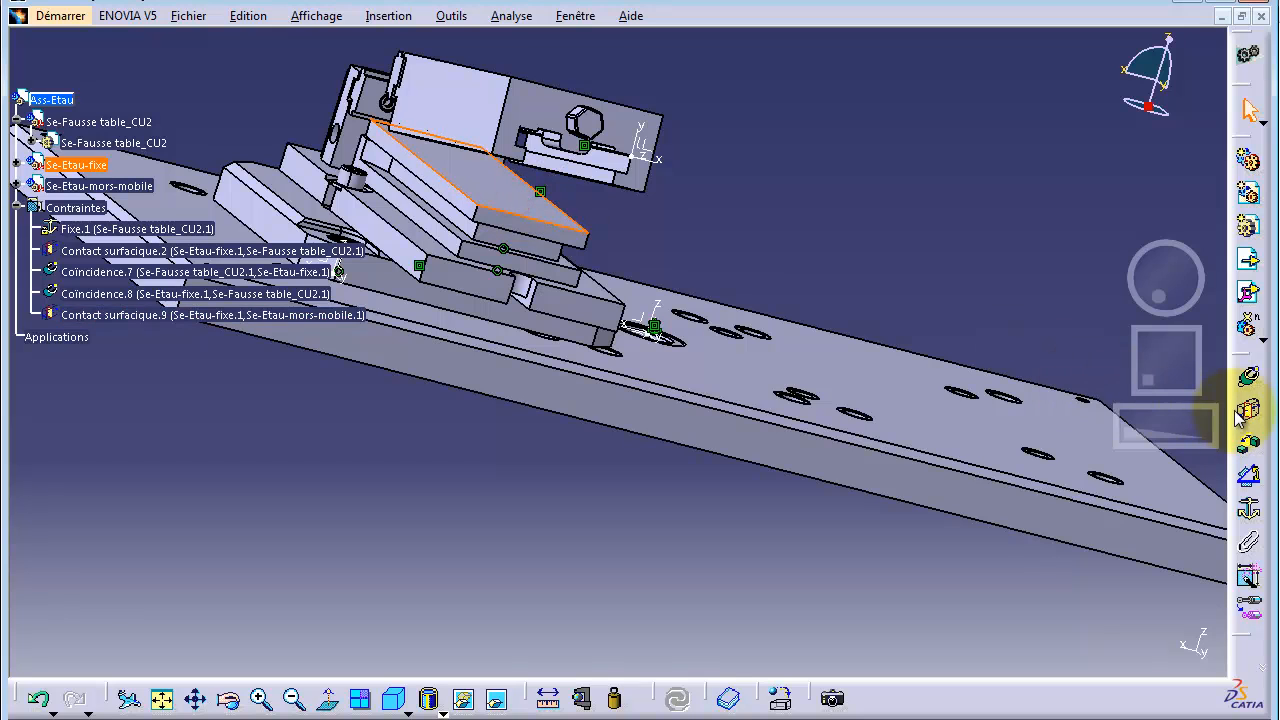
{"action": "left_click_drag", "start_coordinate": [1168, 277], "coordinate": [1173, 243]}
{"action": "left_click", "coordinate": [662, 47]}
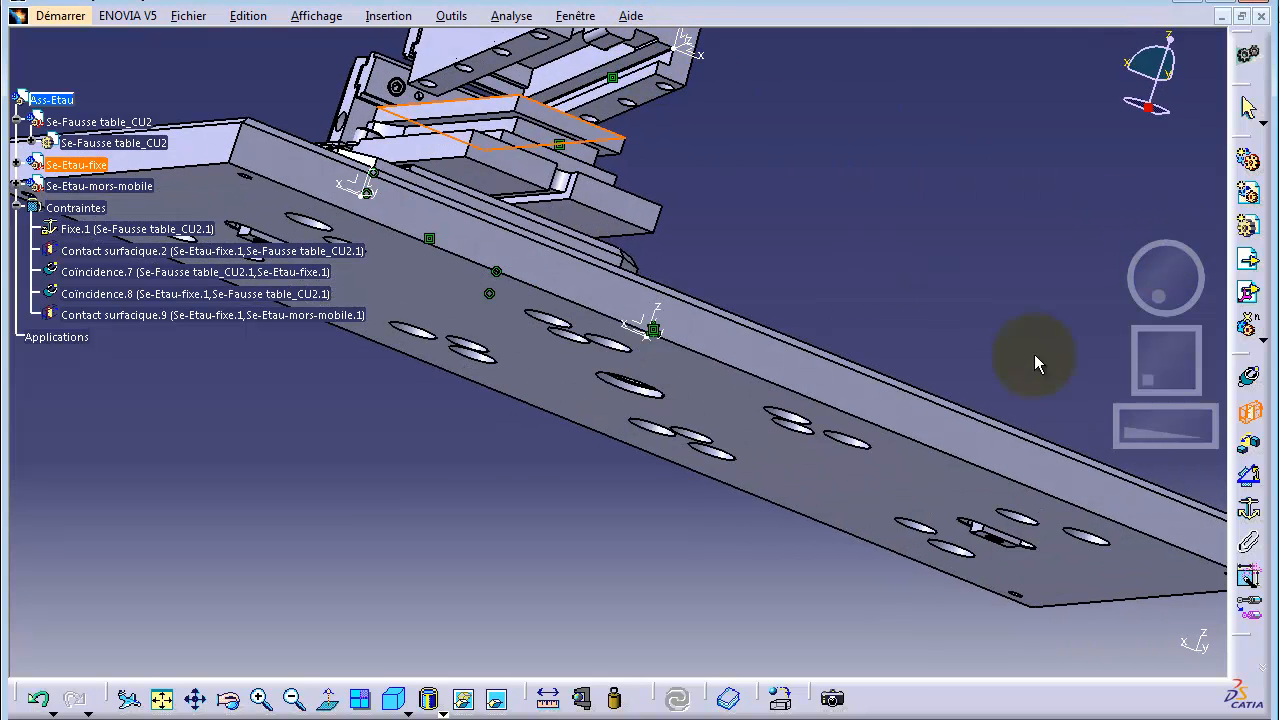
{"action": "left_click_drag", "start_coordinate": [1143, 427], "coordinate": [1187, 425]}
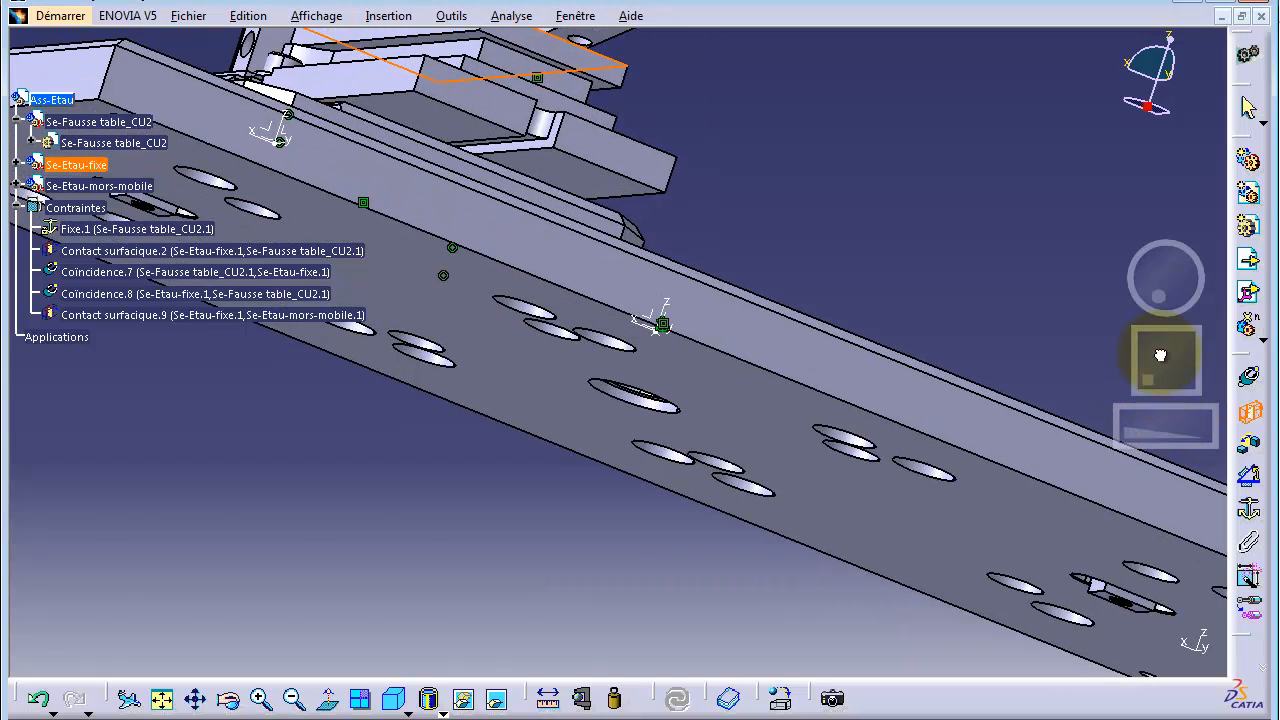
{"action": "left_click_drag", "start_coordinate": [1160, 352], "coordinate": [1159, 415]}
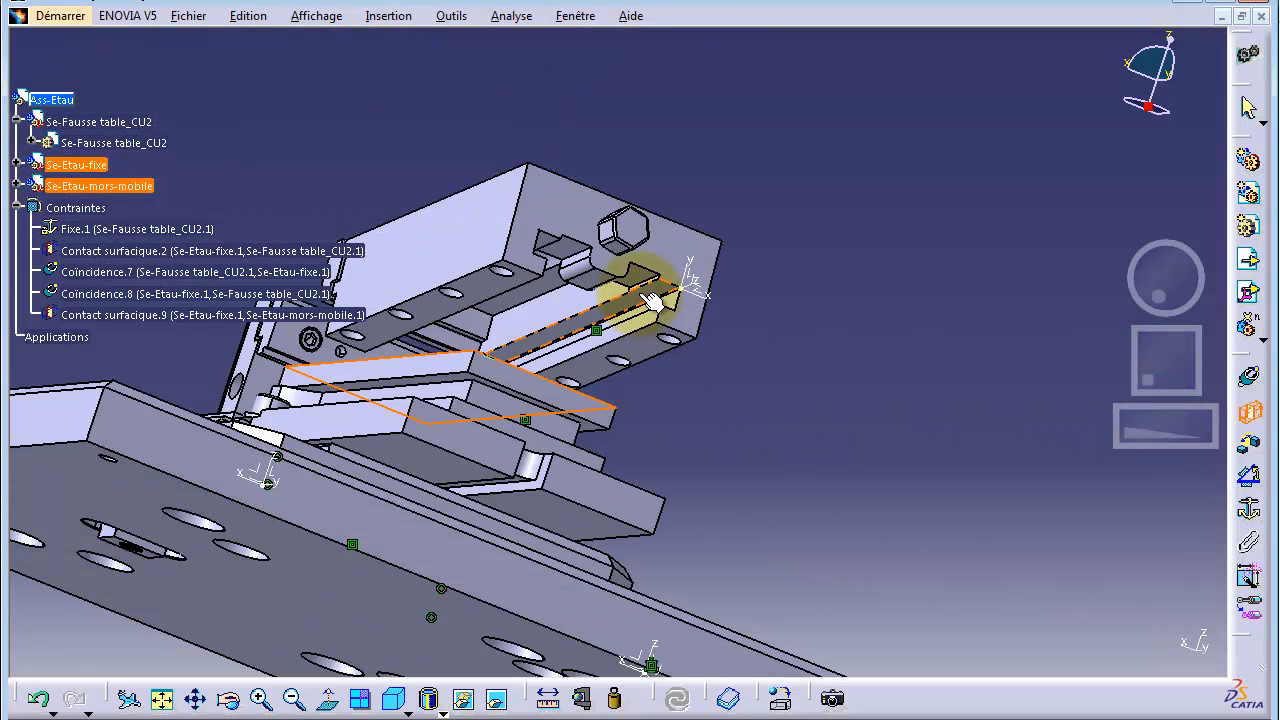
{"action": "left_click", "coordinate": [679, 699]}
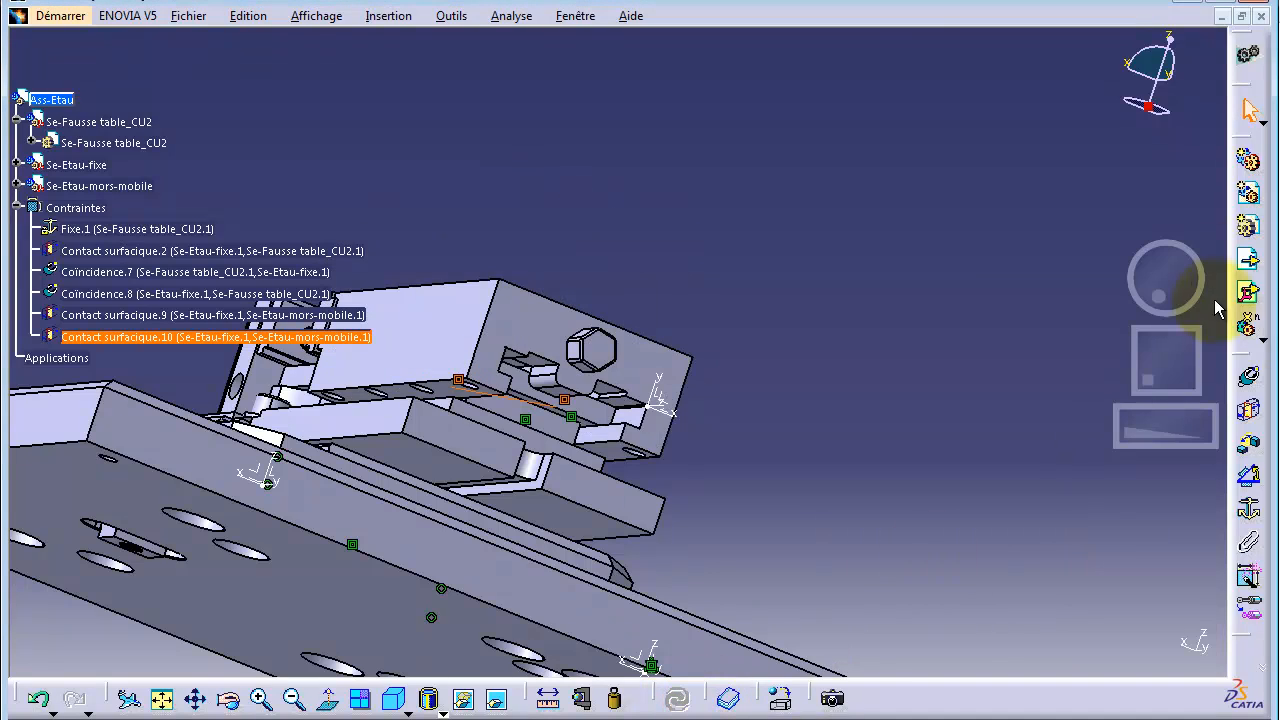
Place the compass on the mobile jaw, displace it from its guide, and update the assembly to reapply its contact constraints.
{"action": "left_click_drag", "start_coordinate": [1196, 265], "coordinate": [962, 566]}
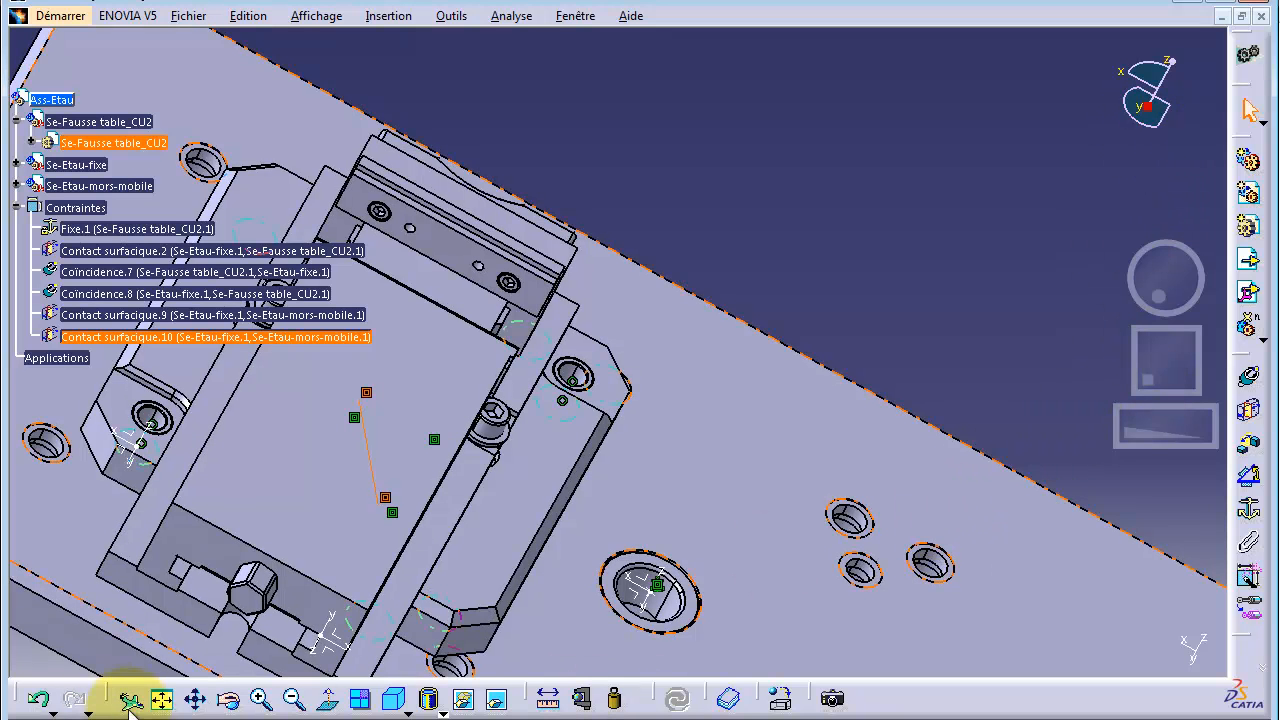
{"action": "left_click", "coordinate": [161, 698]}
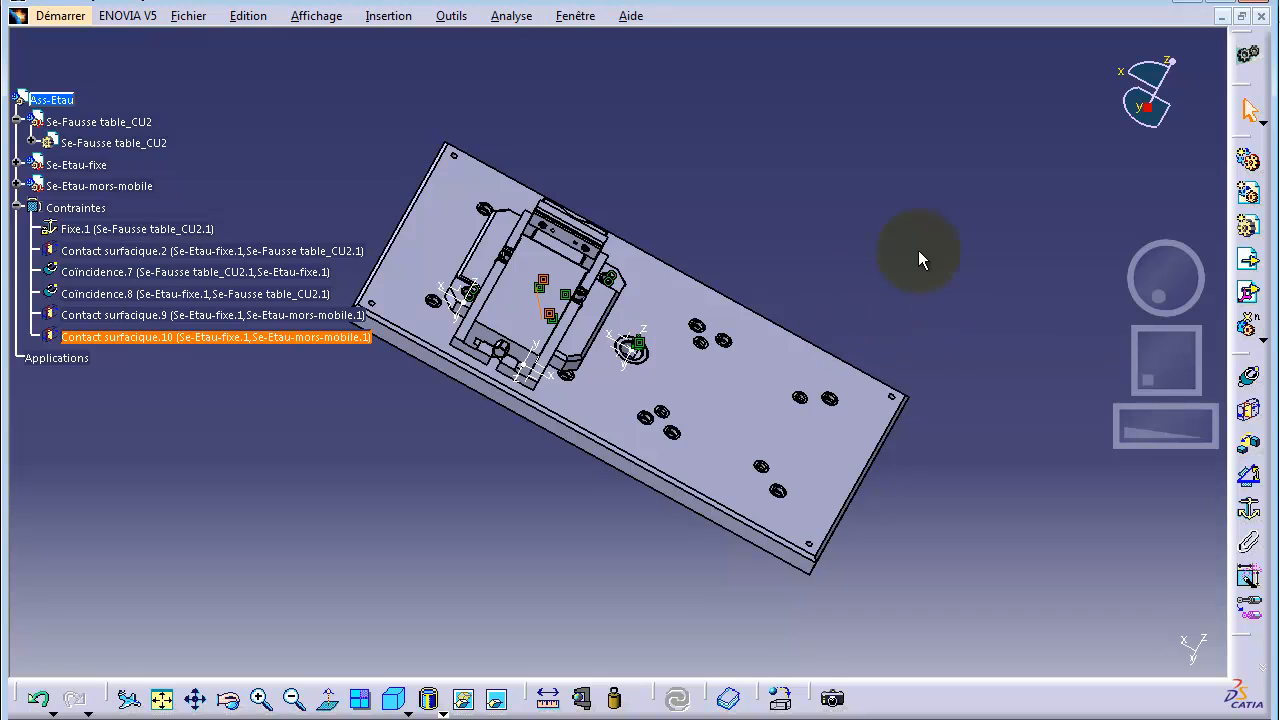
{"action": "left_click", "coordinate": [725, 224]}
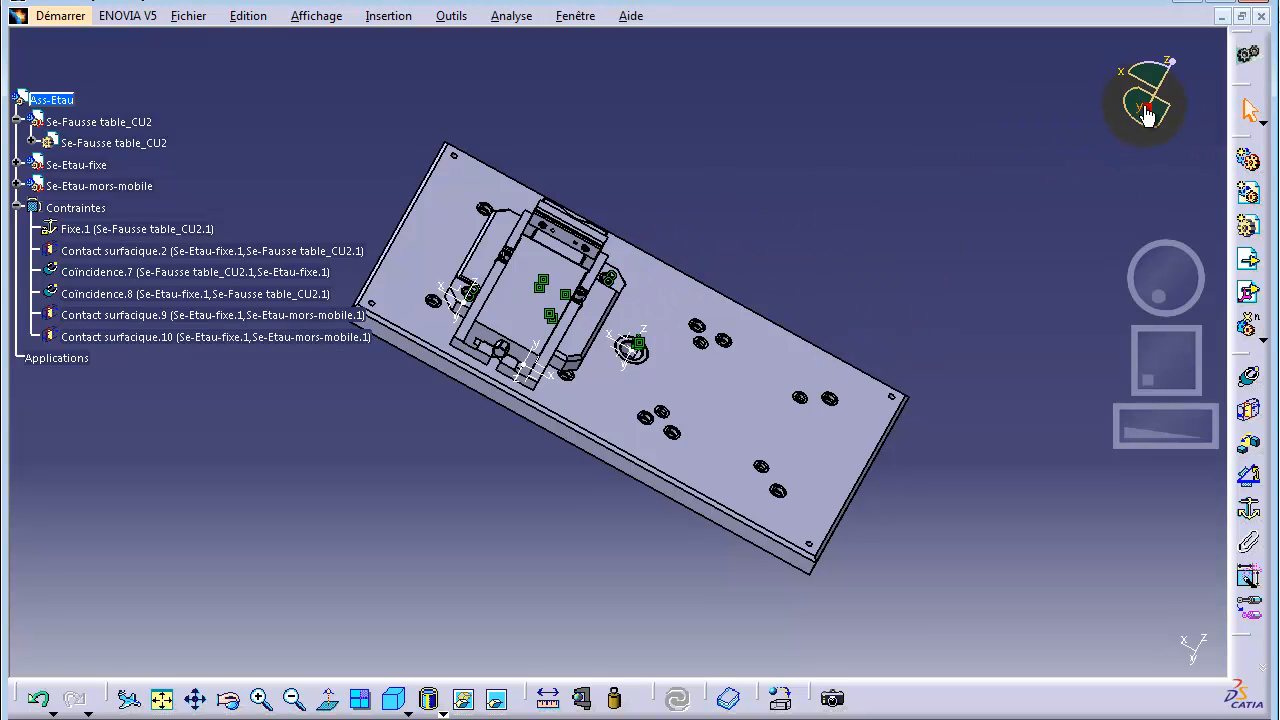
{"action": "left_click_drag", "start_coordinate": [566, 272], "coordinate": [519, 284]}
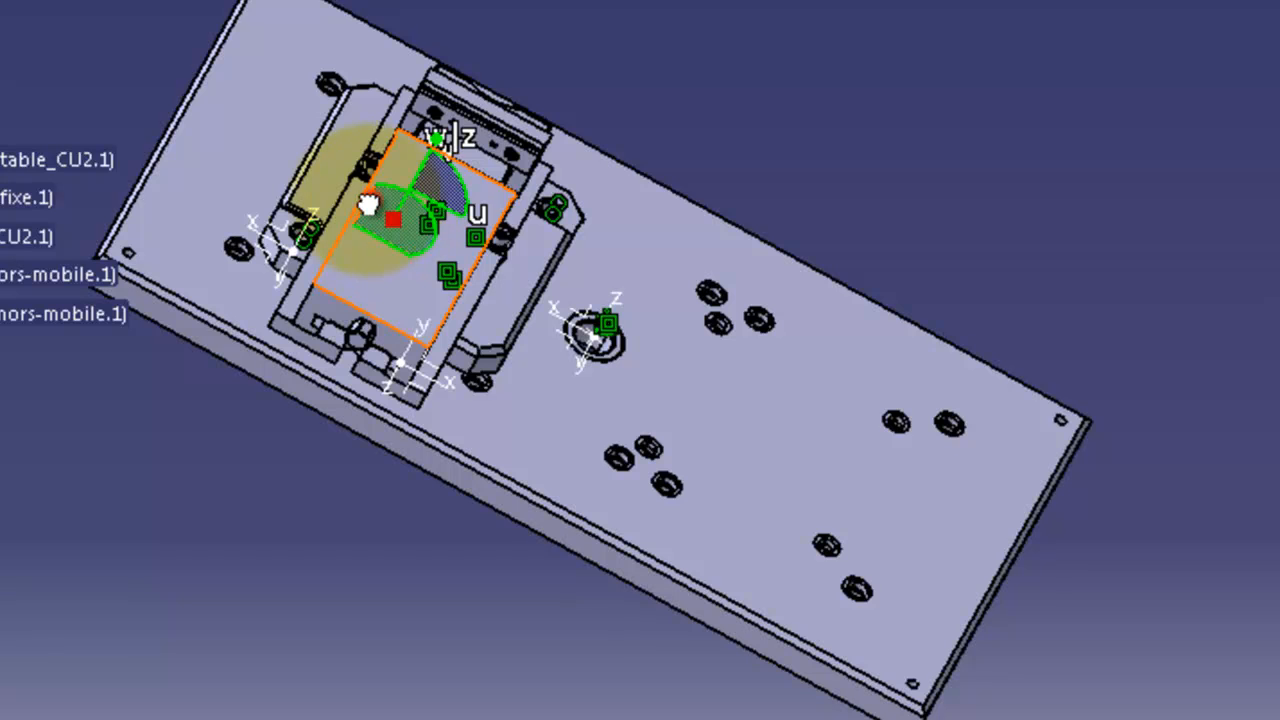
{"action": "left_click_drag", "start_coordinate": [368, 205], "coordinate": [643, 380]}
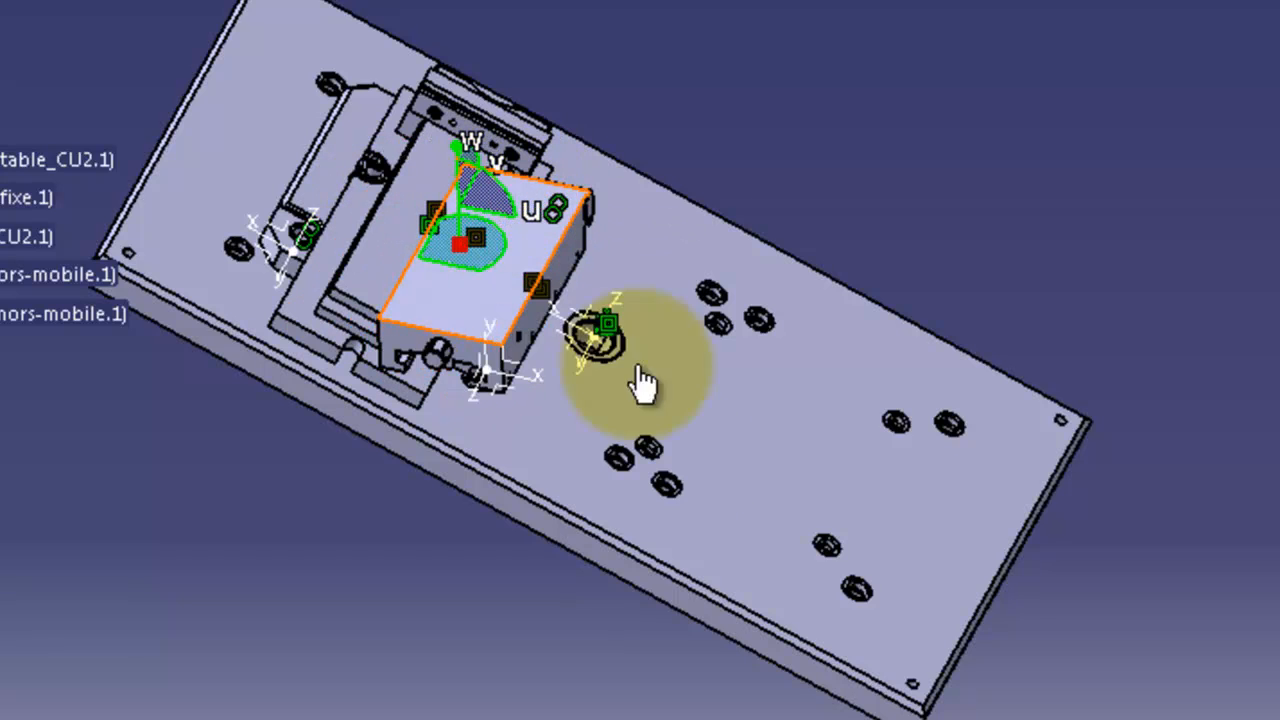
{"action": "key", "text": "ctrl+u"}
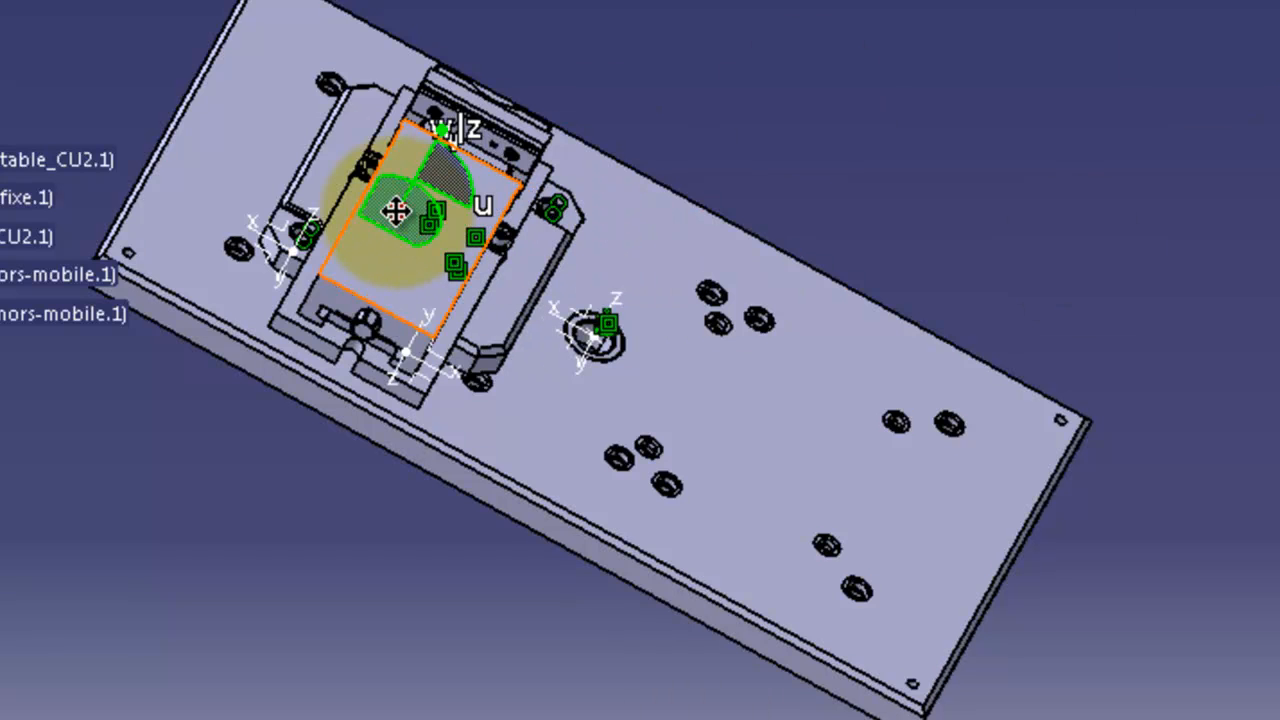
{"action": "left_click", "coordinate": [394, 209]}
Import the existing component SE-Etau-butee.stp into the Ass-Etau assembly and close the transfer report.
{"action": "left_click_drag", "start_coordinate": [1279, 160], "coordinate": [1279, 215]}
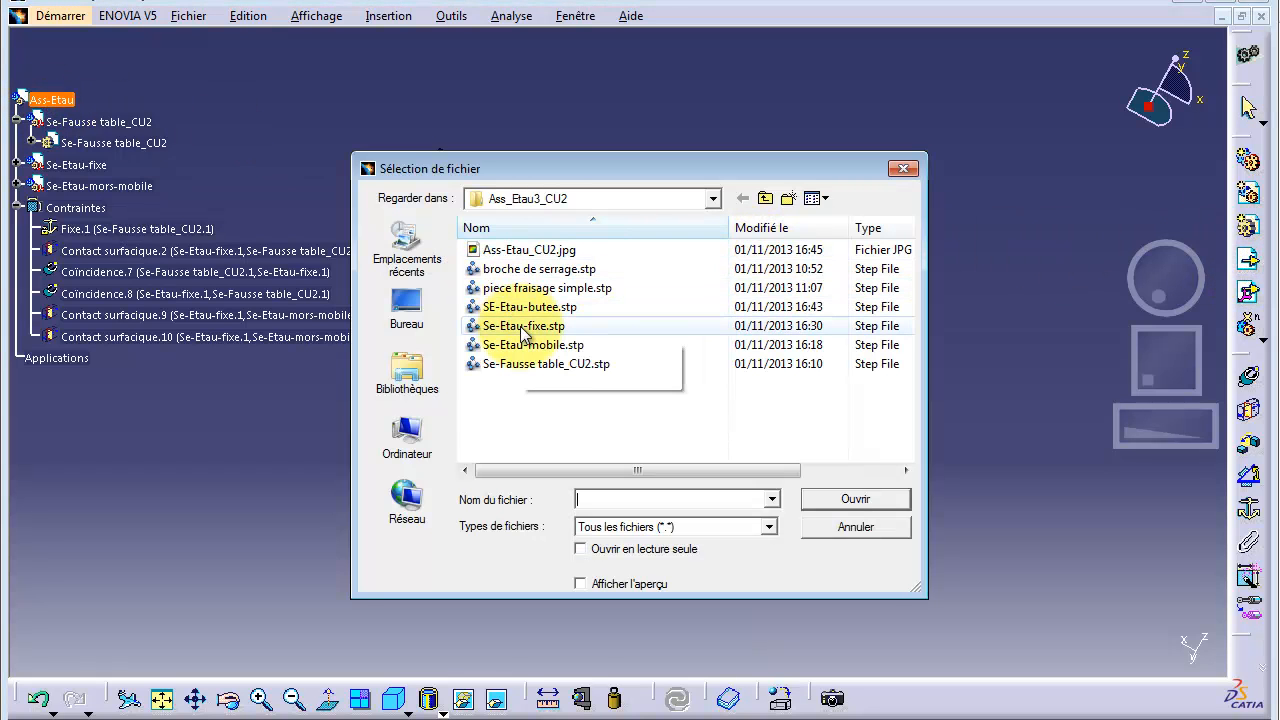
{"action": "double_click", "coordinate": [533, 308]}
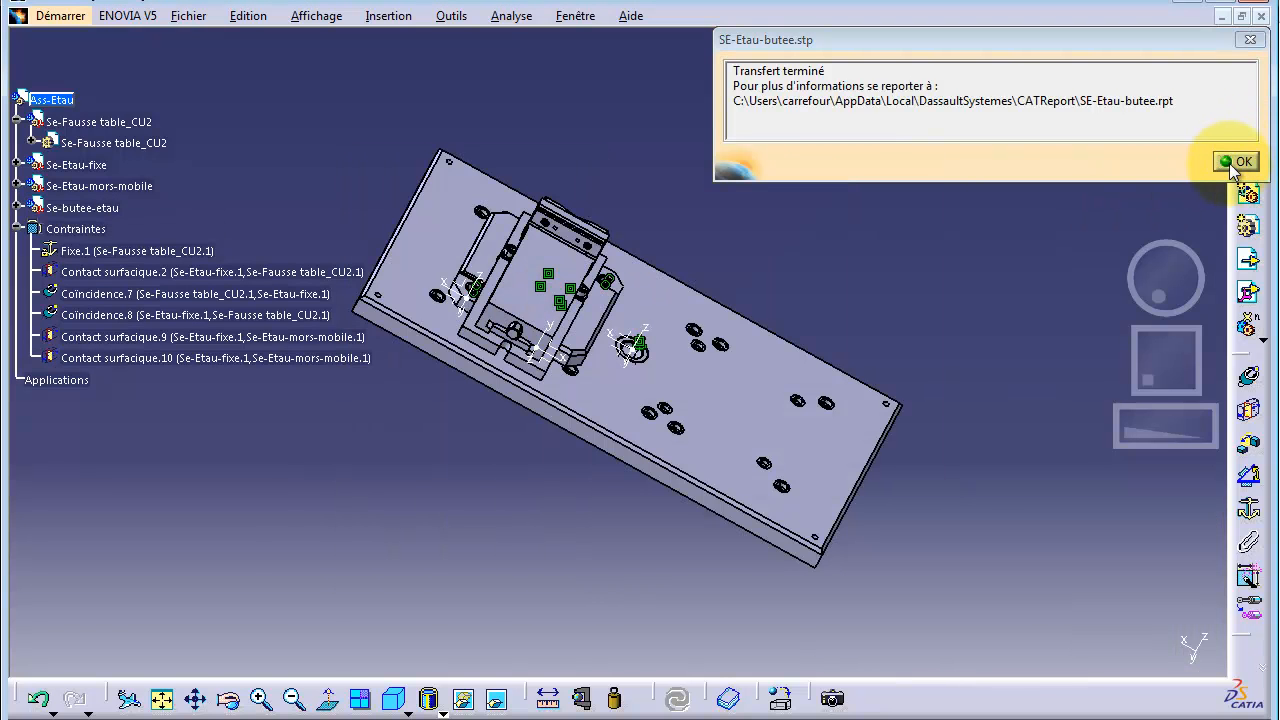
{"action": "left_click", "coordinate": [1235, 163]}
Enable automatic compass positioning on the selected object, and lift the Se-butee-etau stop out above the table.
{"action": "left_click_drag", "start_coordinate": [1167, 298], "coordinate": [1160, 251]}
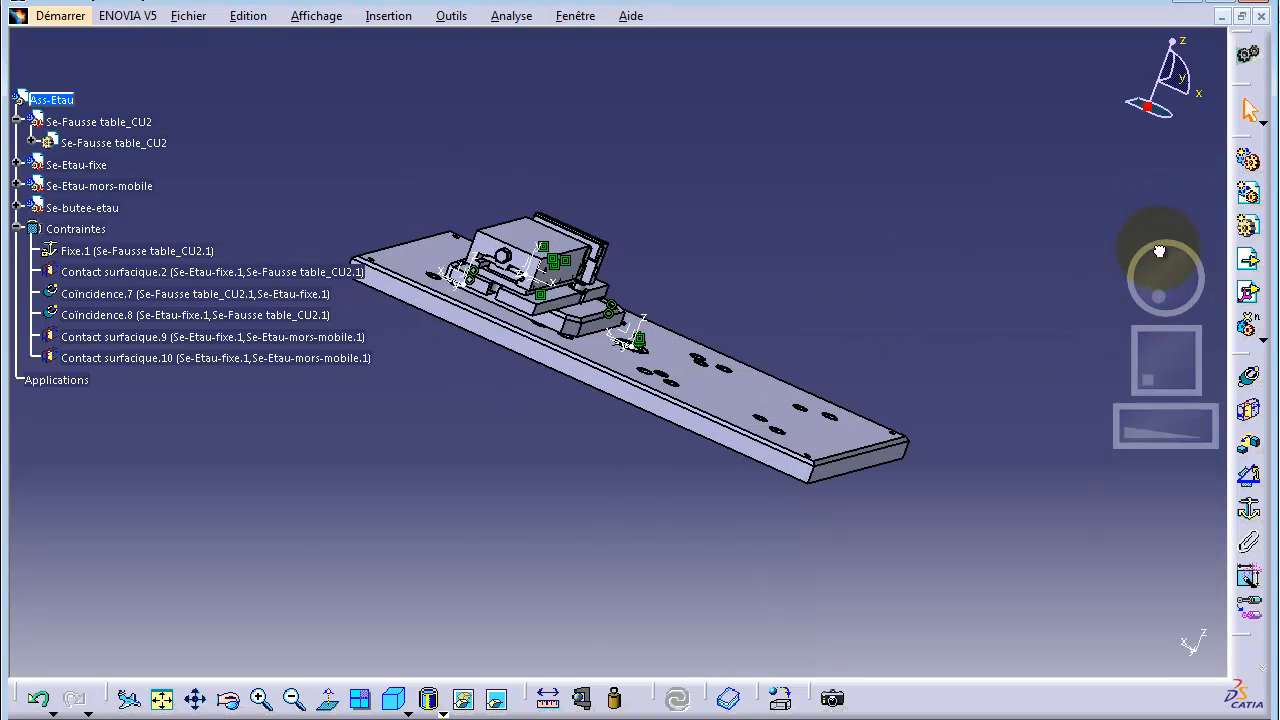
{"action": "right_click", "coordinate": [1146, 104]}
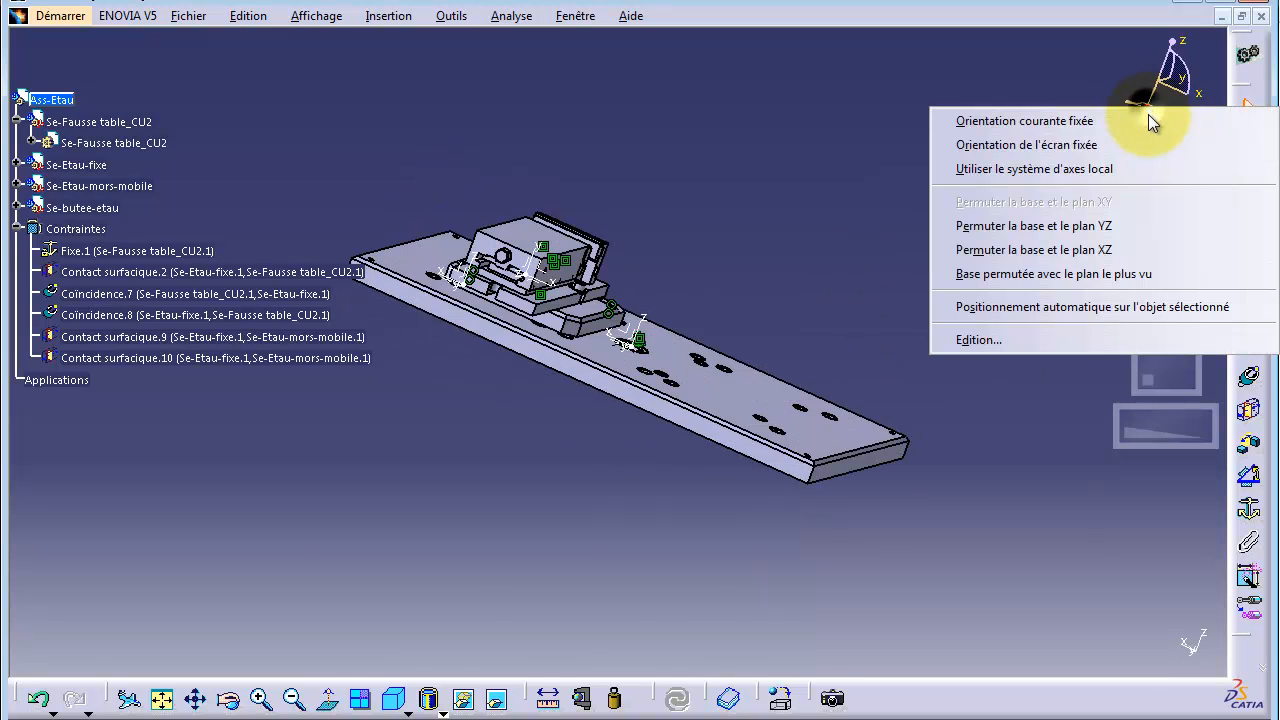
{"action": "left_click", "coordinate": [1093, 307]}
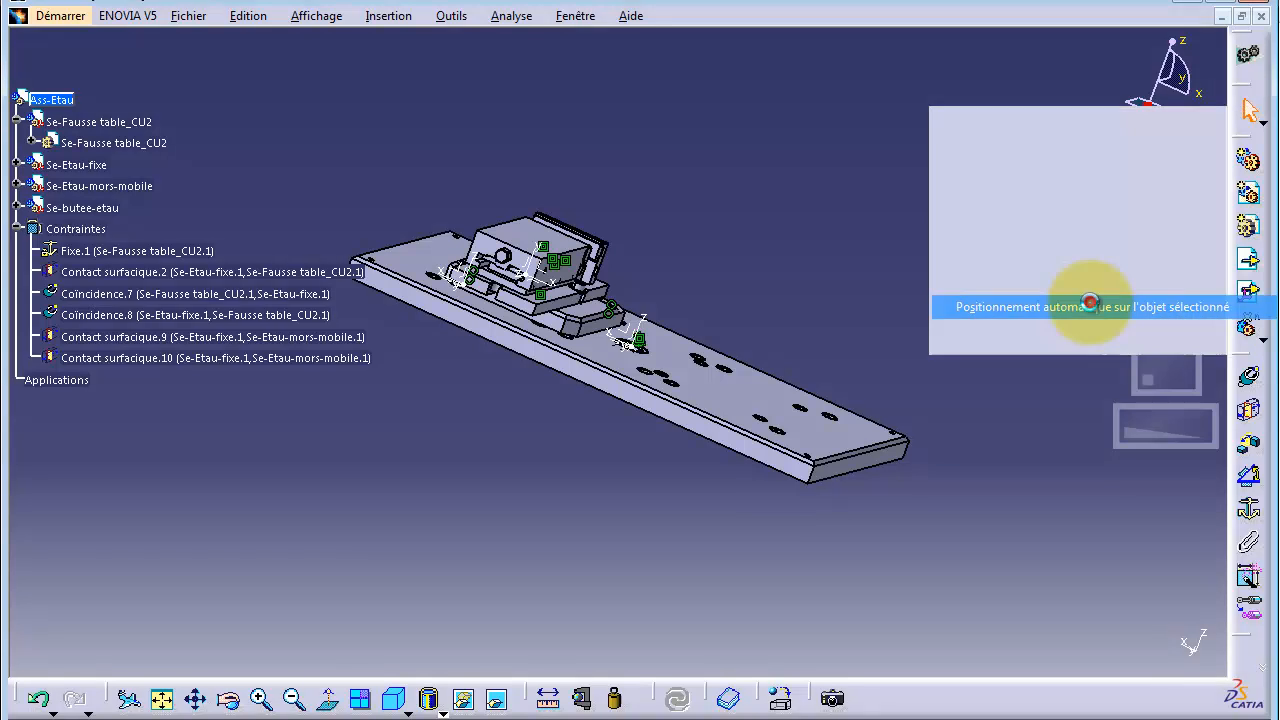
{"action": "left_click", "coordinate": [103, 221]}
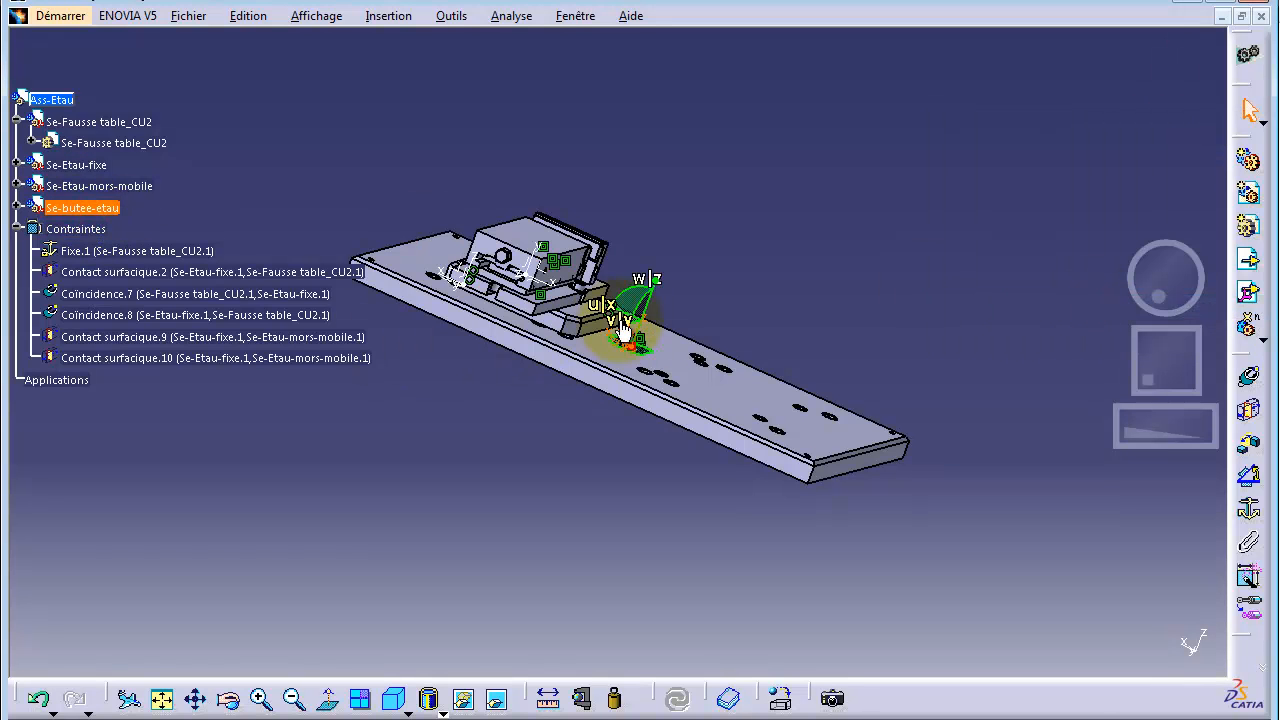
{"action": "left_click_drag", "start_coordinate": [648, 316], "coordinate": [681, 172]}
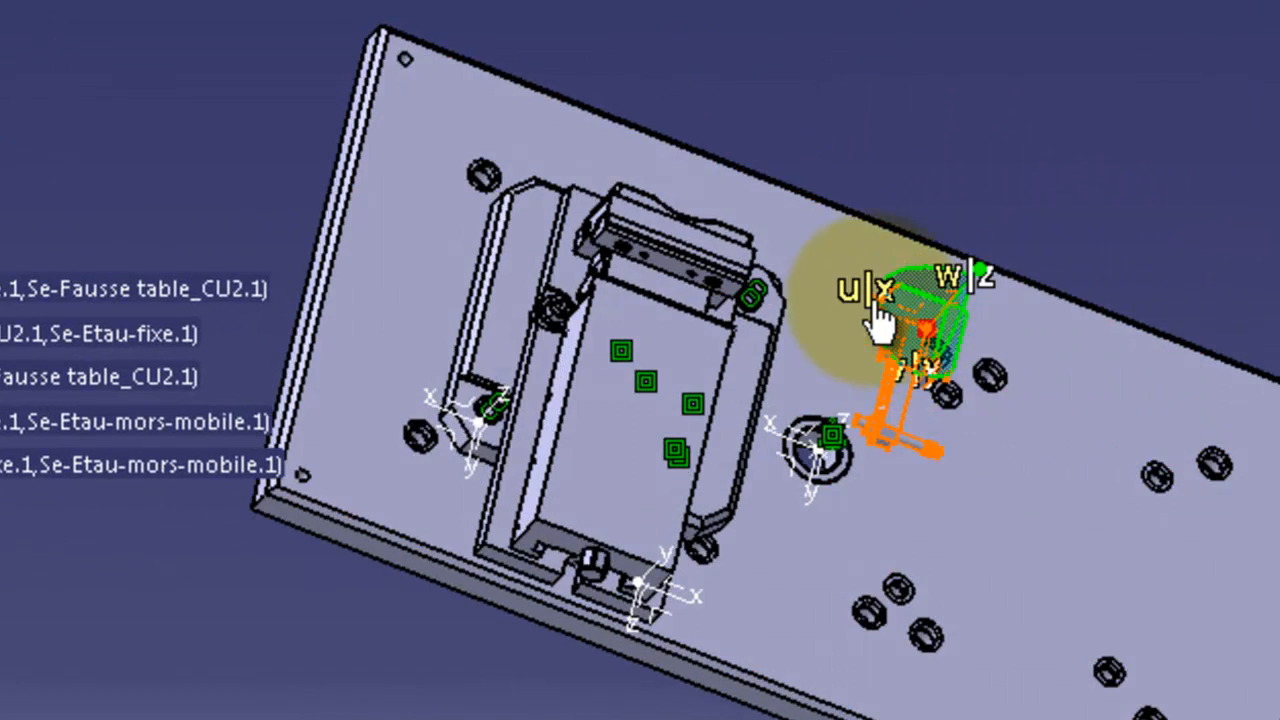
Use the compass to move the Se-butee-etau stop across the table, beside the end of the fixed vise's jaw.
{"action": "left_click_drag", "start_coordinate": [925, 308], "coordinate": [527, 245]}
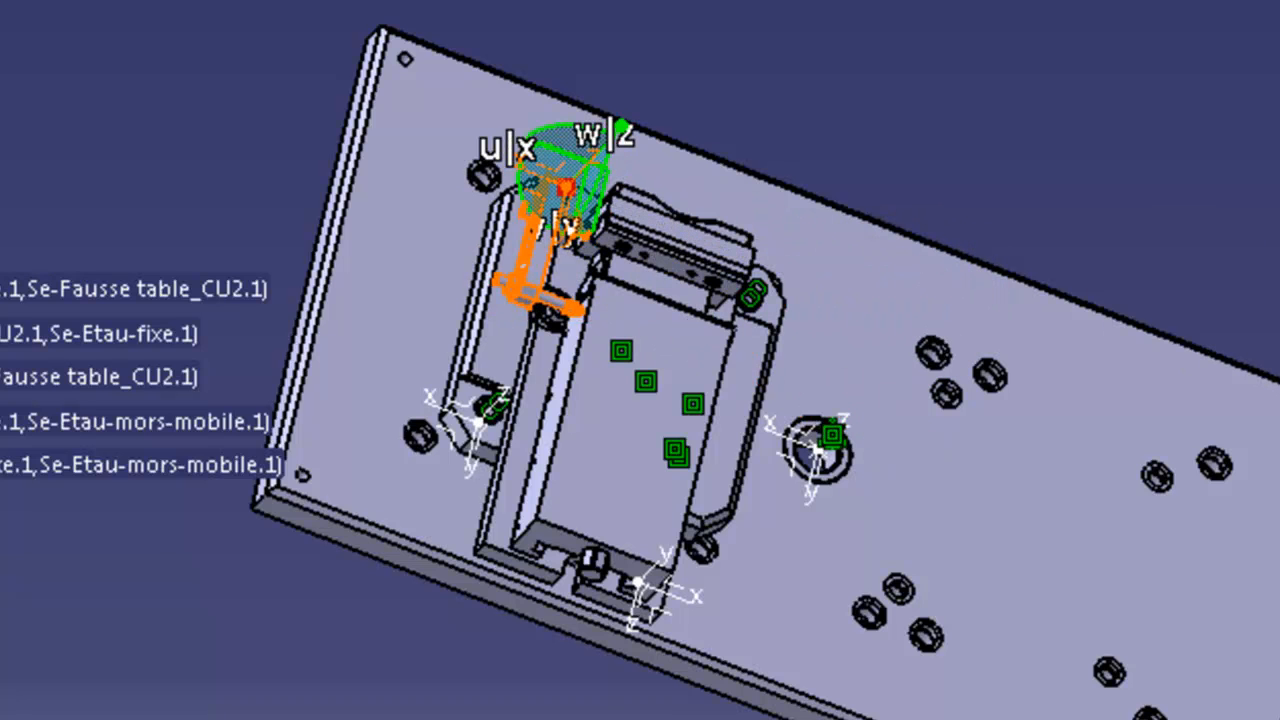
{"action": "middle_click_drag", "start_coordinate": [620, 400], "coordinate": [620, 265]}
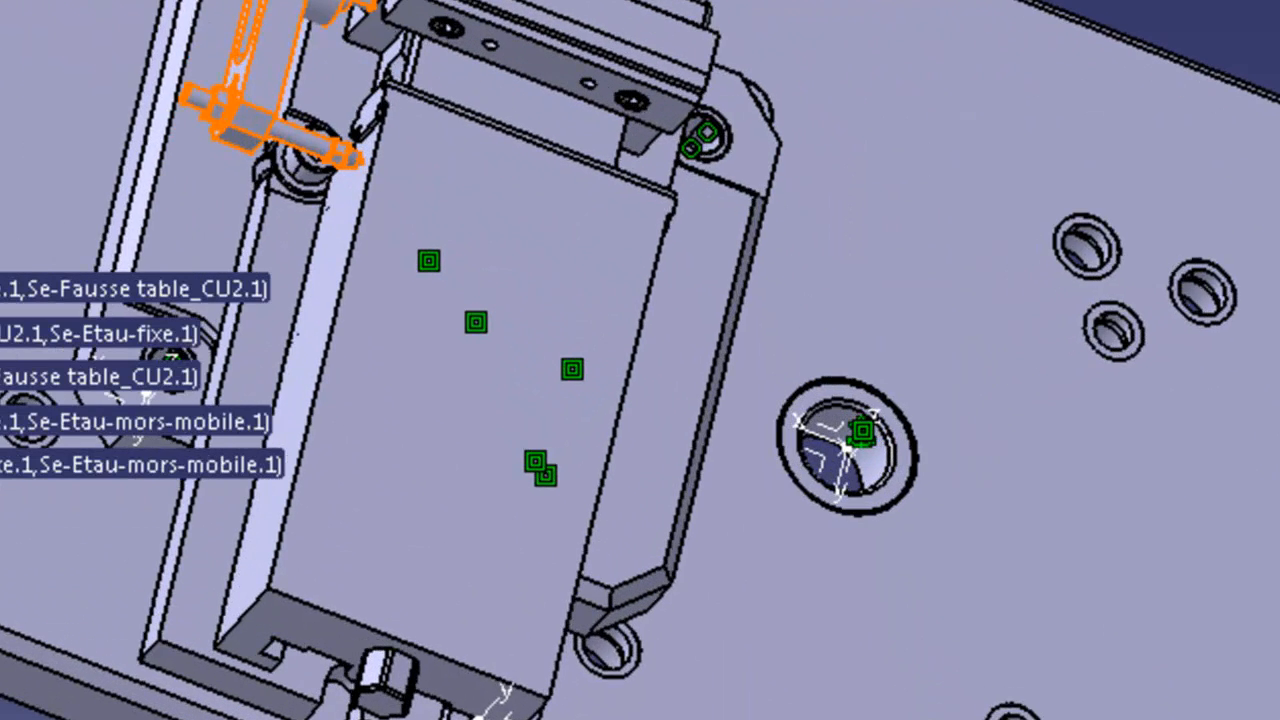
{"action": "middle_click_drag", "start_coordinate": [330, 165], "coordinate": [610, 400]}
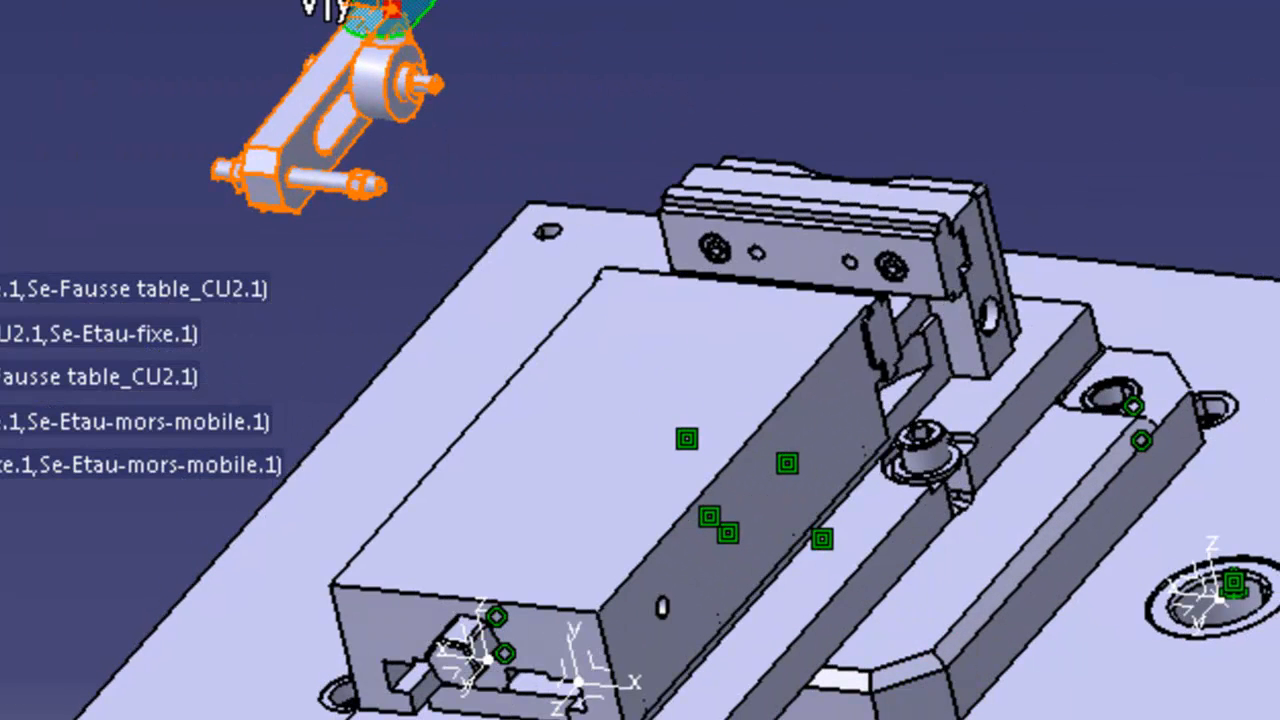
{"action": "left_click_drag", "start_coordinate": [390, 10], "coordinate": [423, 85]}
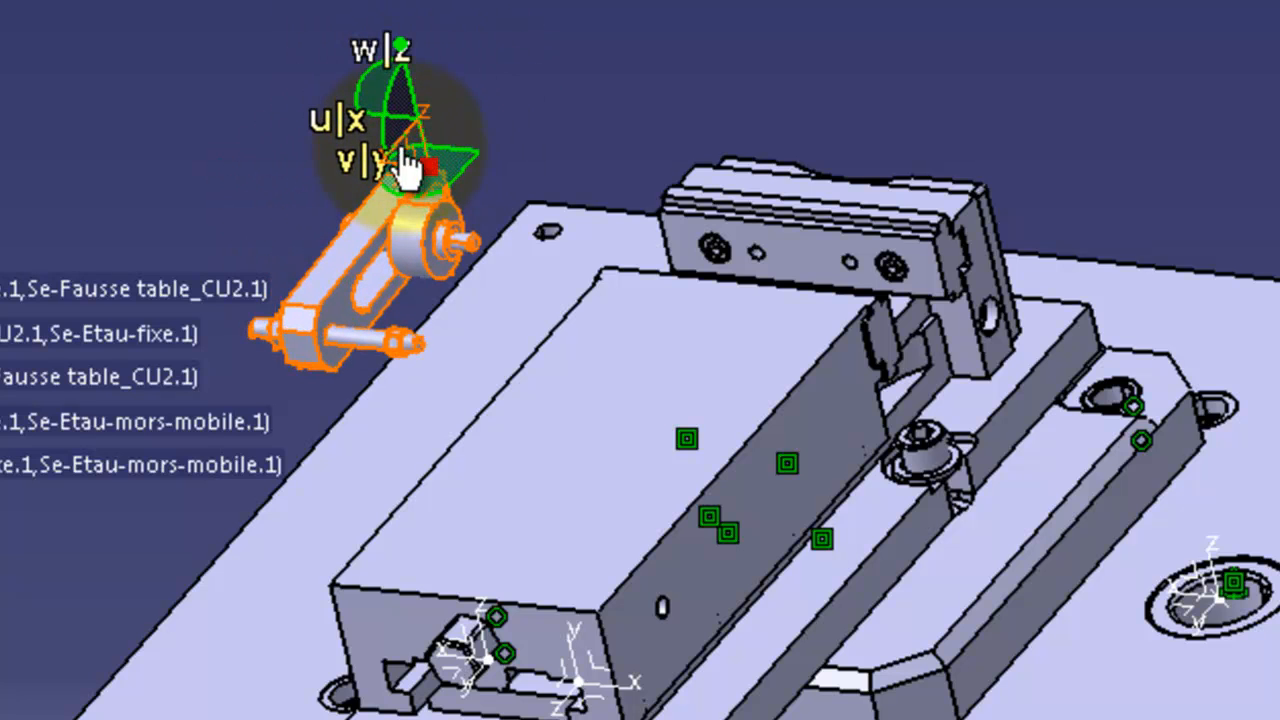
{"action": "left_click_drag", "start_coordinate": [381, 138], "coordinate": [372, 40]}
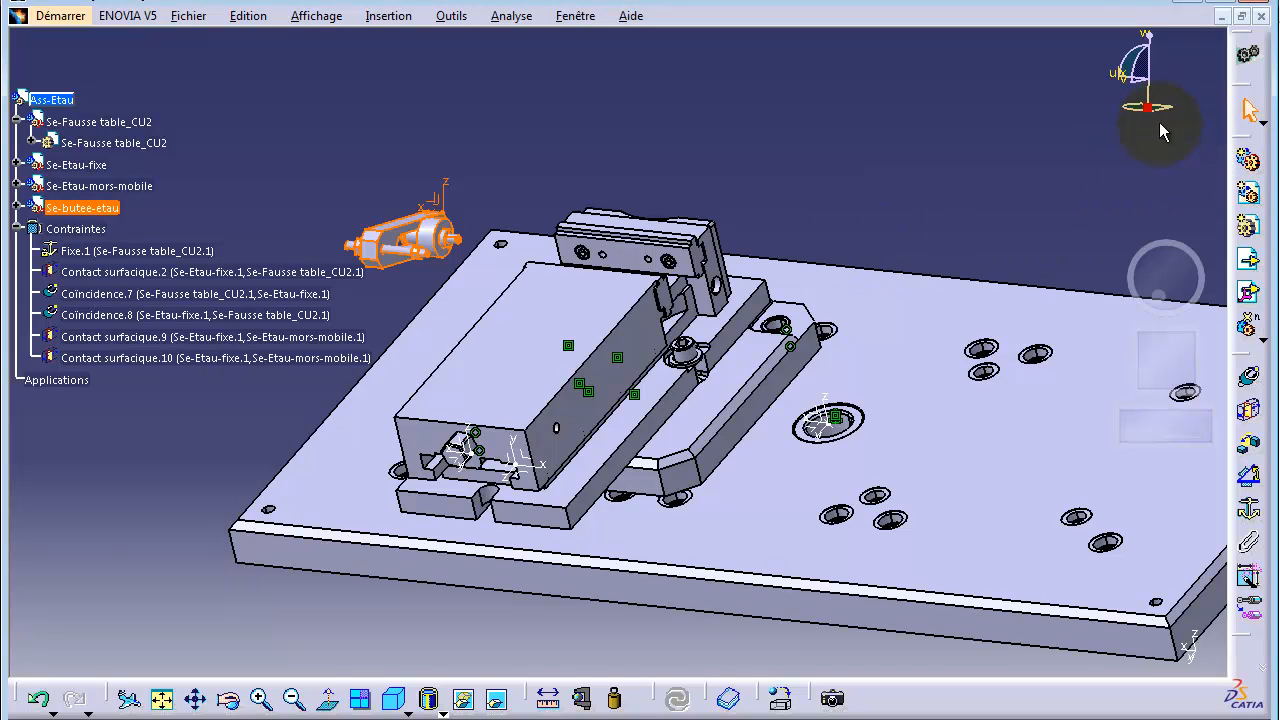
Turn off the compass's automatic positioning on the selected object, and deselect the stop.
{"action": "right_click", "coordinate": [1150, 104]}
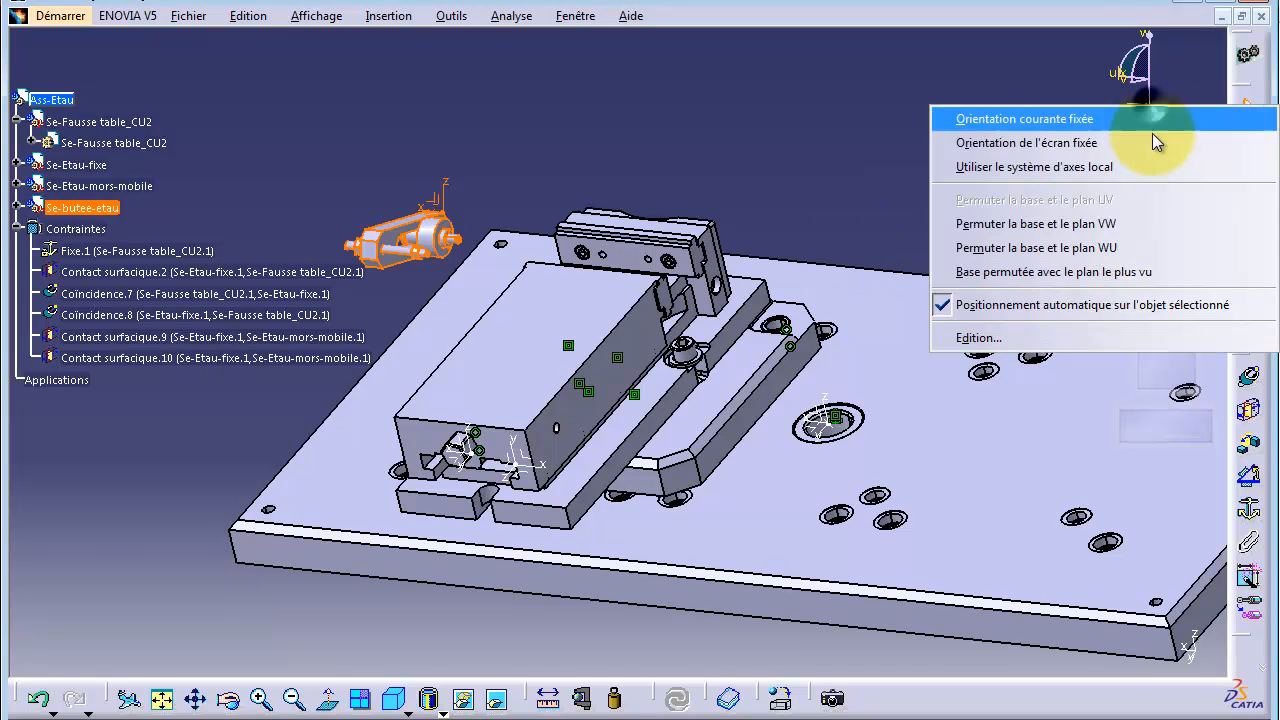
{"action": "left_click", "coordinate": [1113, 302]}
{"action": "left_click", "coordinate": [656, 201]}
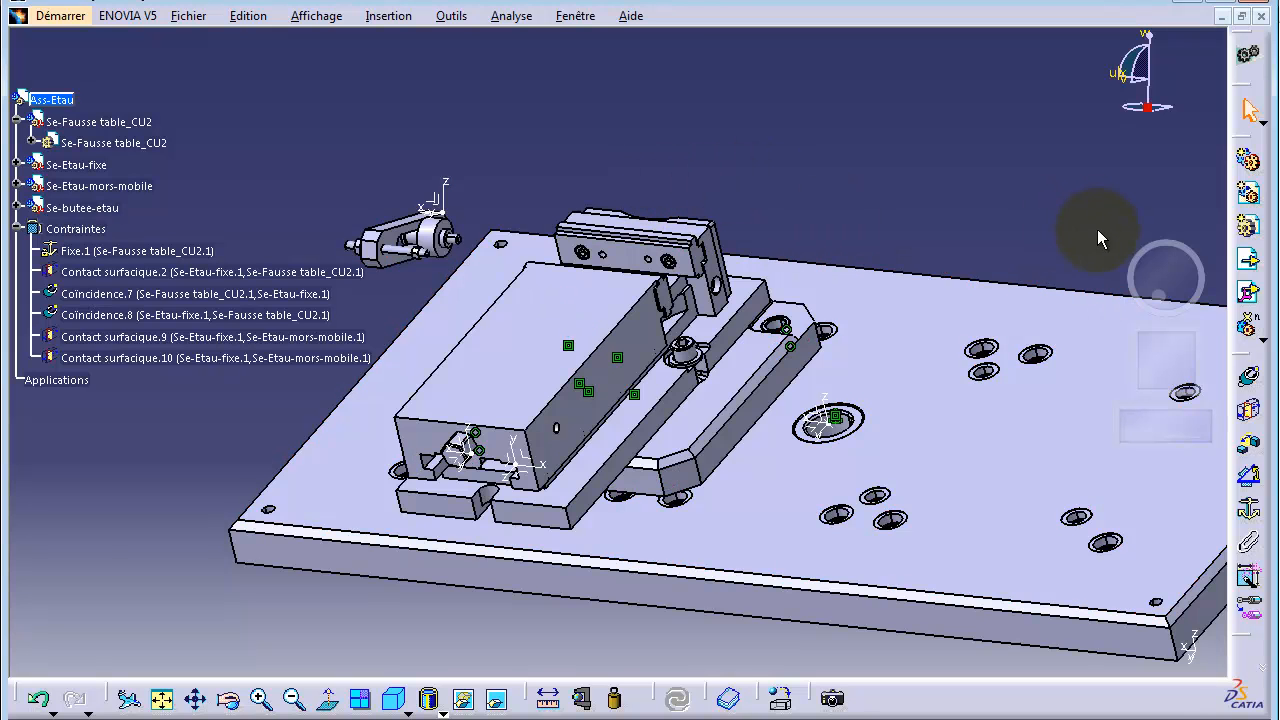
Add a coincidence constraint between the axis of the hole in the fixed jaw's side and the stop's mounting shaft axis, and update the assembly.
{"action": "left_click_drag", "start_coordinate": [1150, 270], "coordinate": [1277, 272]}
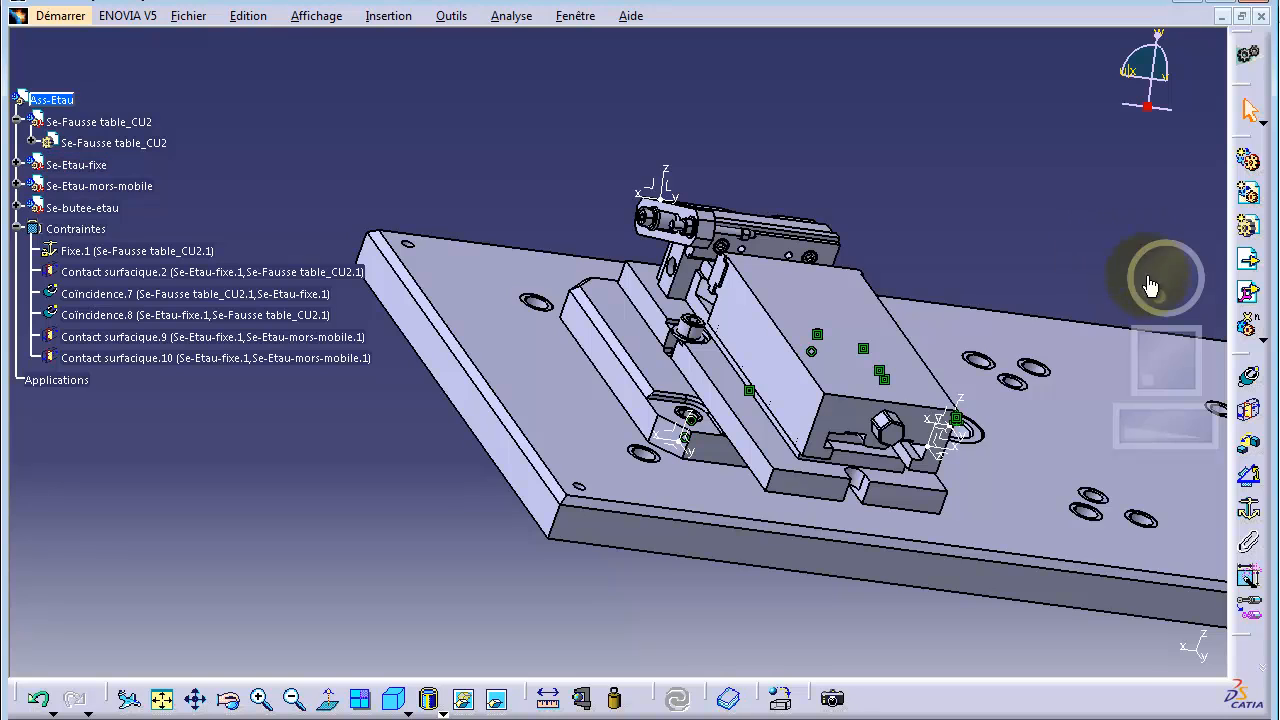
{"action": "left_click_drag", "start_coordinate": [1150, 310], "coordinate": [1157, 272]}
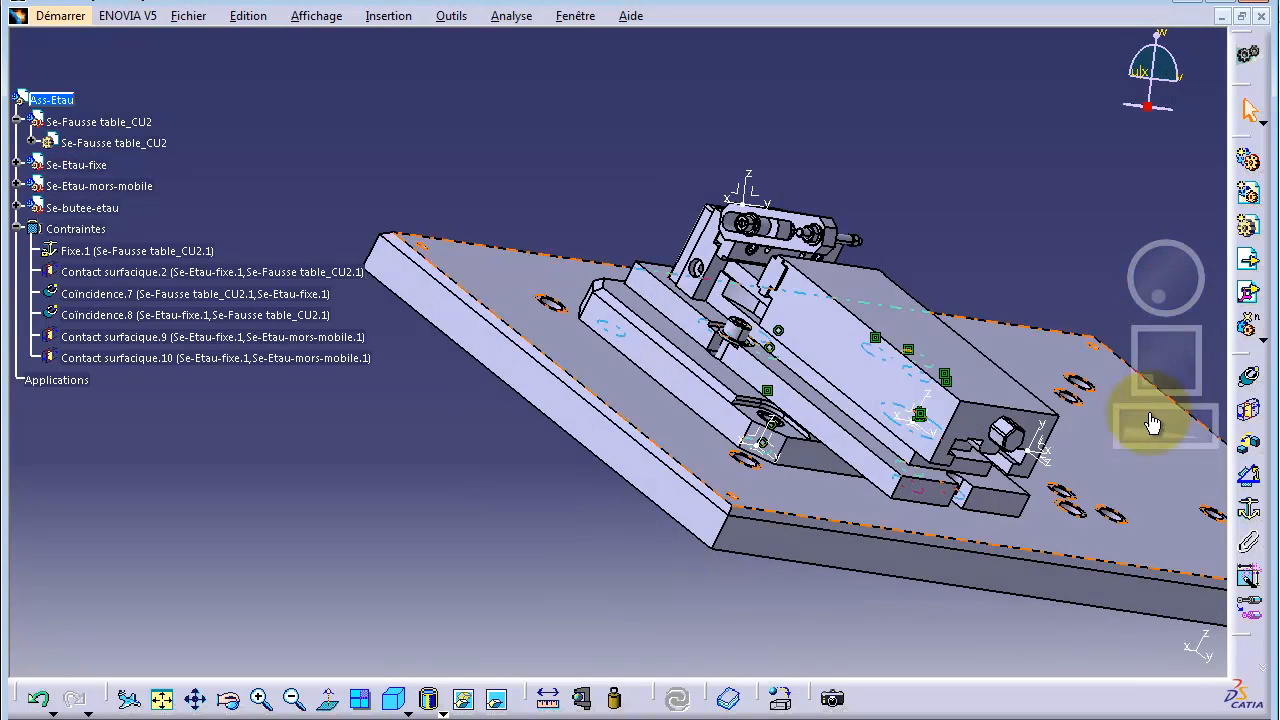
{"action": "left_click_drag", "start_coordinate": [1150, 428], "coordinate": [1206, 400]}
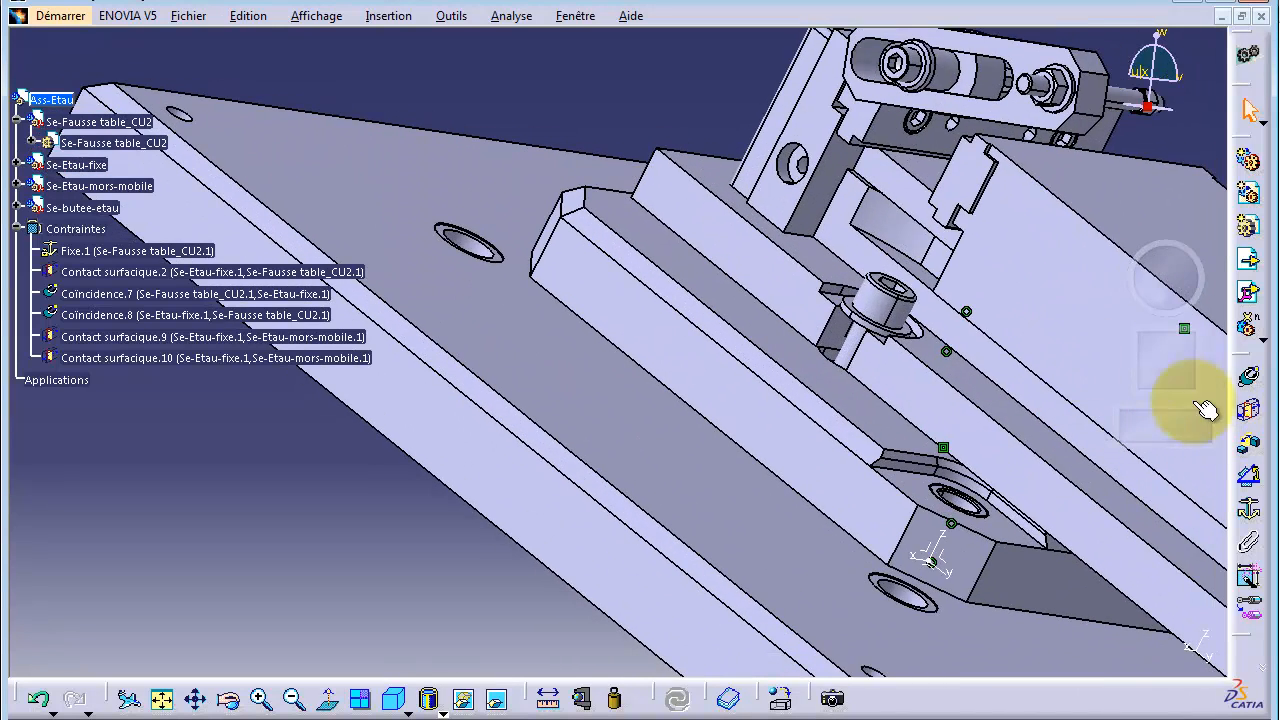
{"action": "left_click", "coordinate": [1248, 376]}
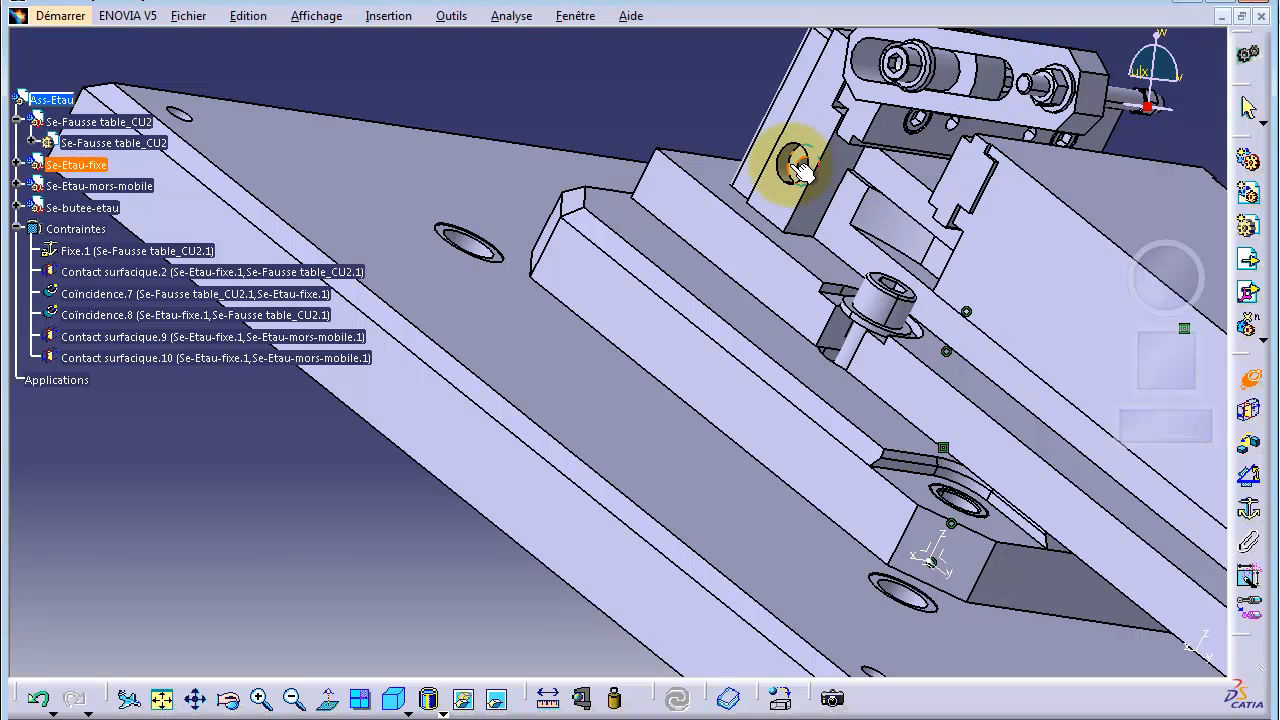
{"action": "left_click_drag", "start_coordinate": [1154, 277], "coordinate": [1068, 262]}
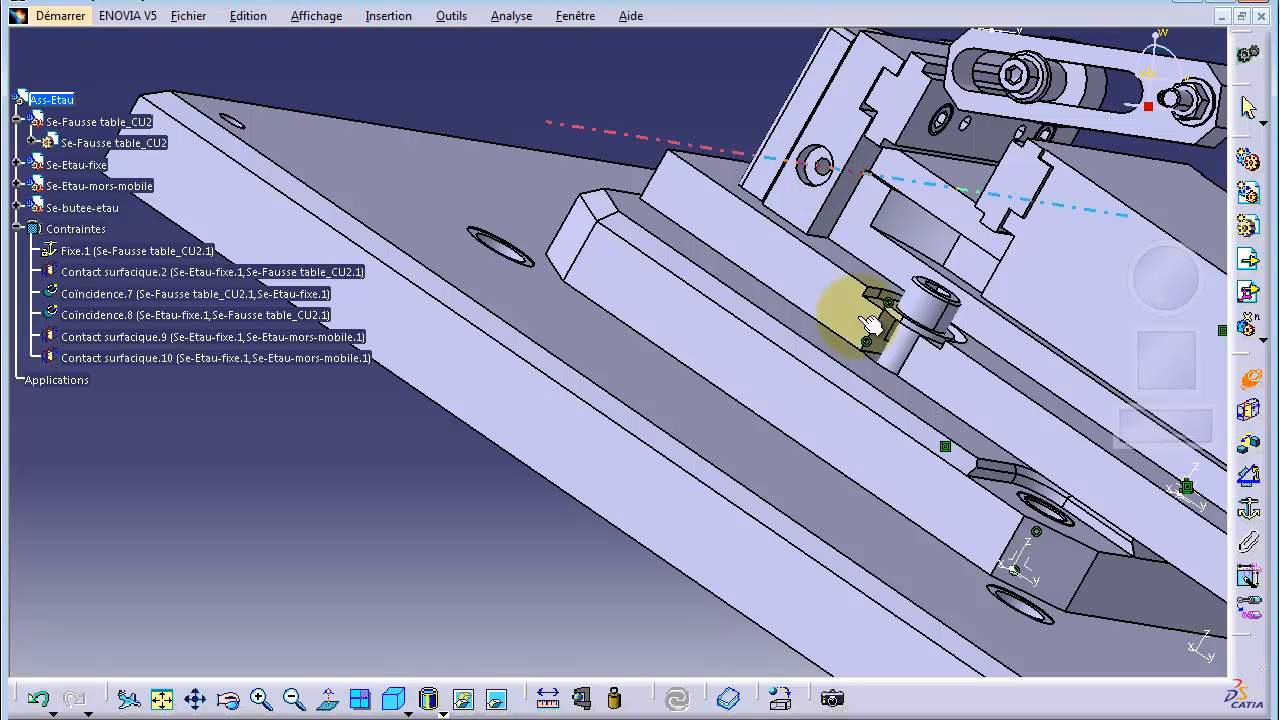
{"action": "left_click_drag", "start_coordinate": [1160, 366], "coordinate": [1129, 366]}
{"action": "left_click_drag", "start_coordinate": [1134, 426], "coordinate": [1171, 421]}
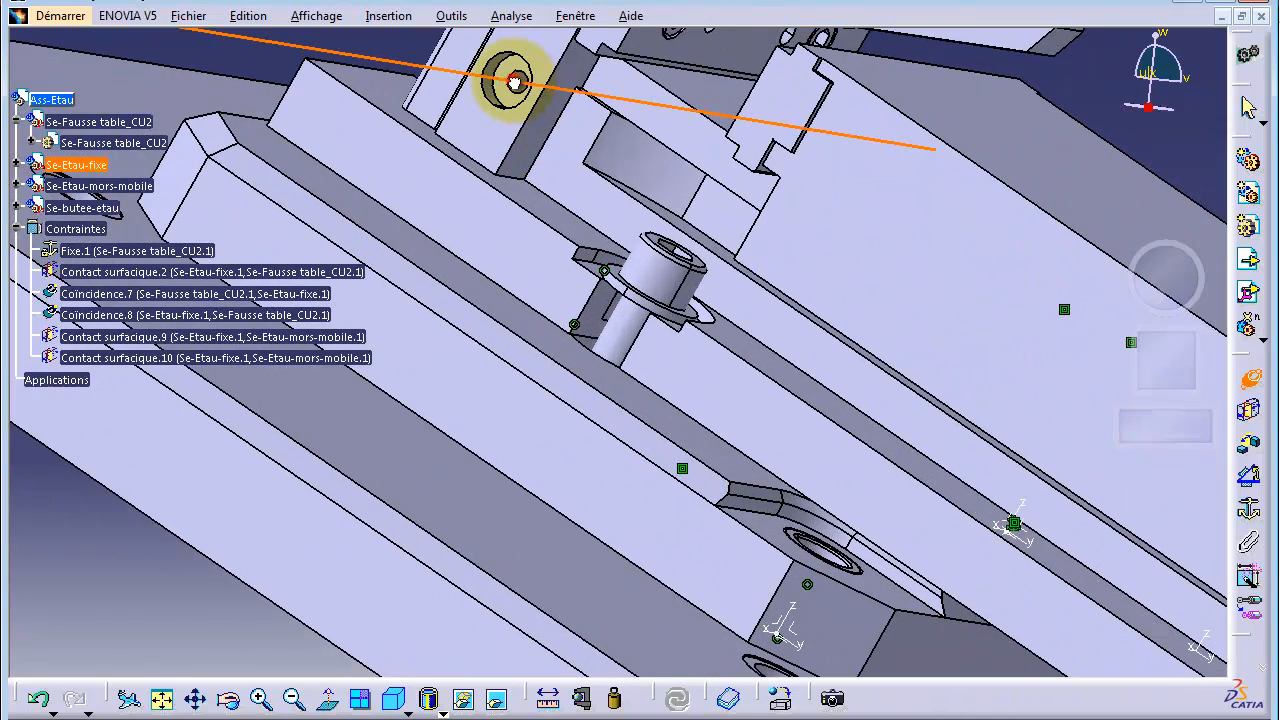
{"action": "left_click_drag", "start_coordinate": [1172, 282], "coordinate": [1060, 316]}
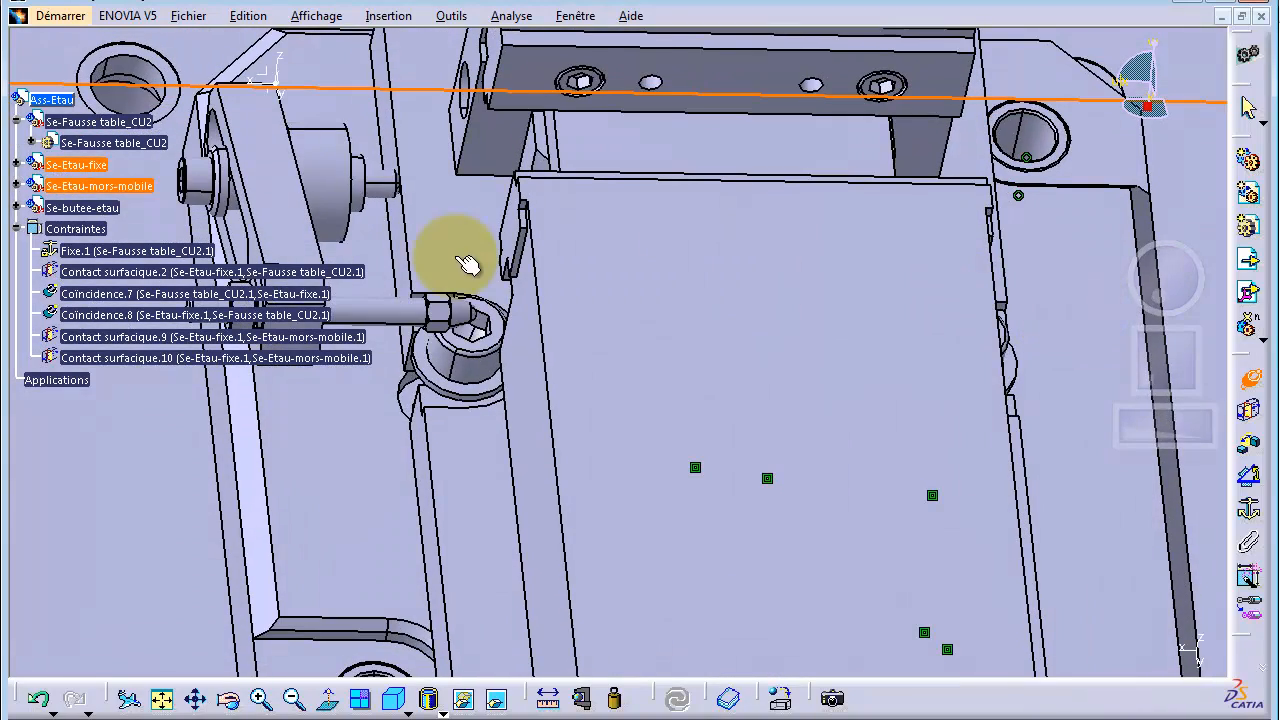
{"action": "left_click", "coordinate": [362, 184]}
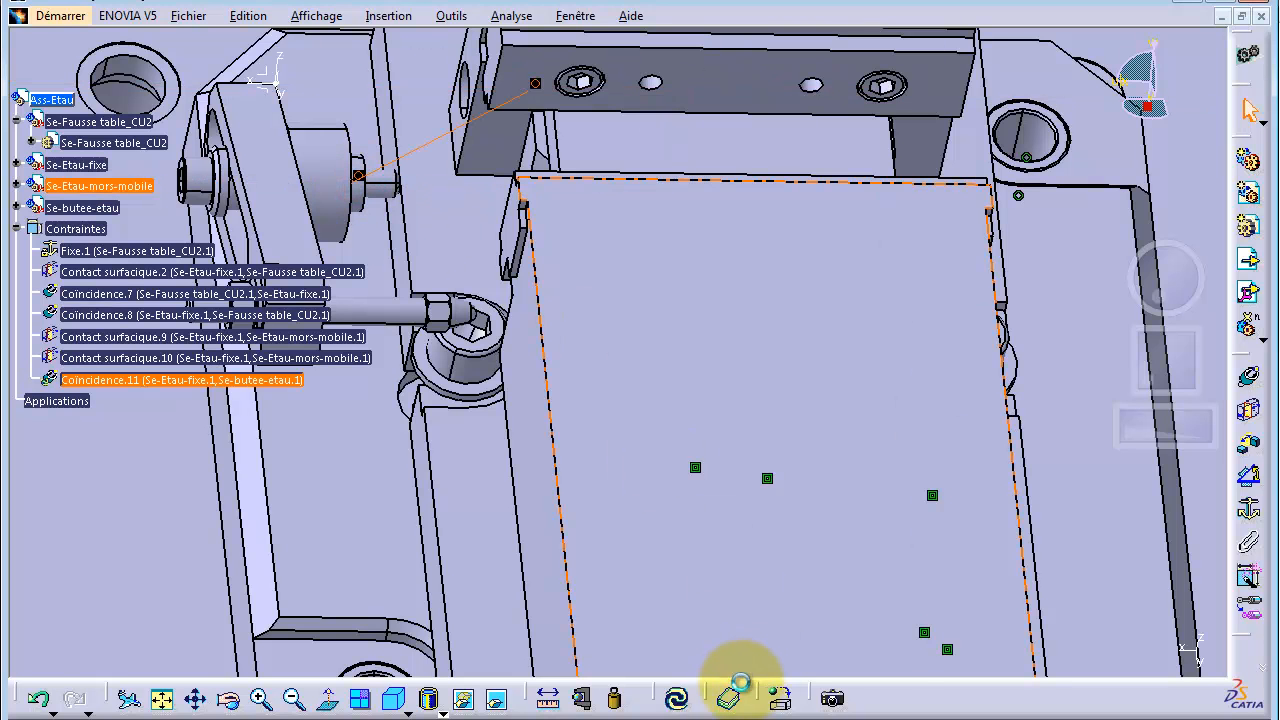
{"action": "left_click", "coordinate": [678, 702]}
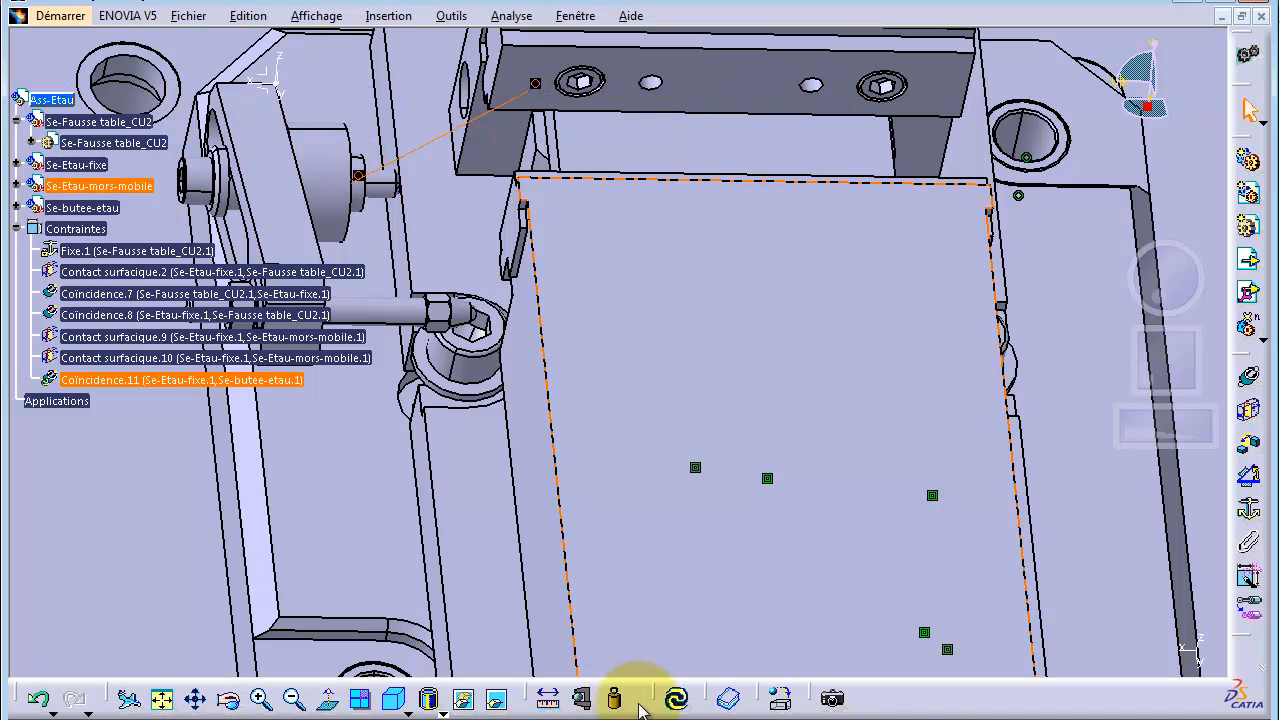
{"action": "left_click", "coordinate": [678, 702]}
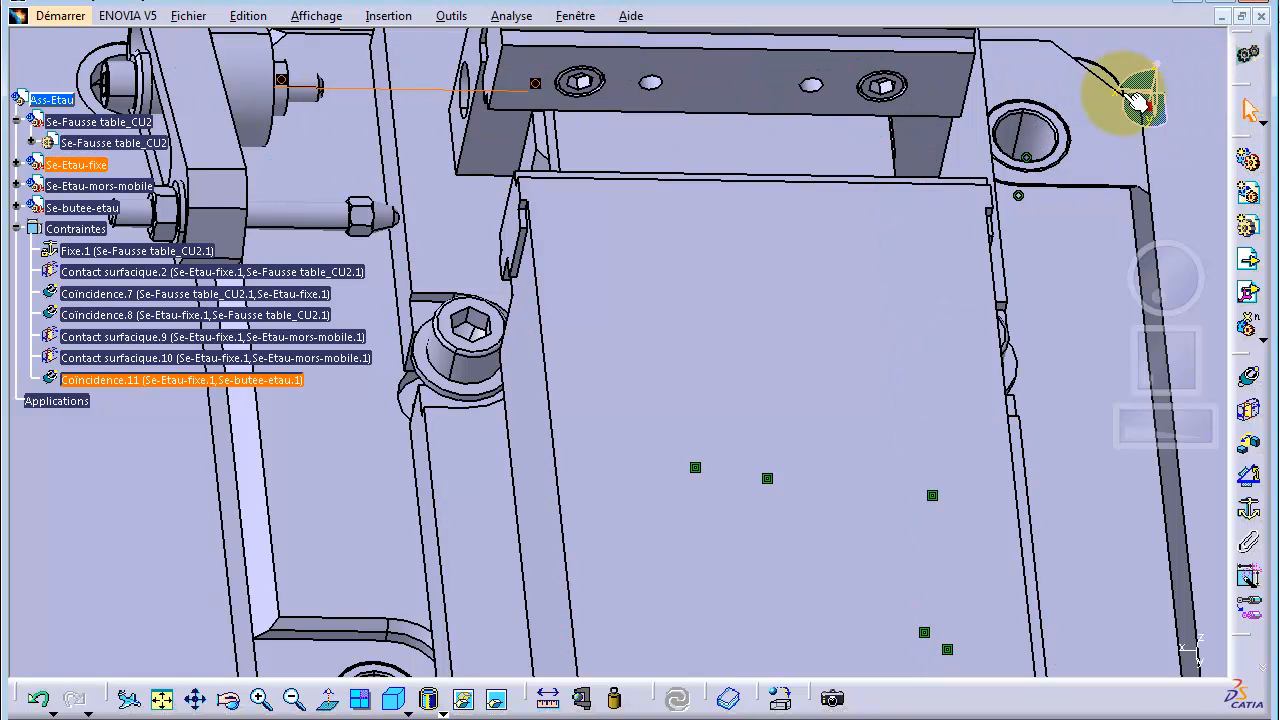
Add a surface contact between the end face of the stop's round spacer and the fixed jaw's side face, and update the assembly.
{"action": "left_click_drag", "start_coordinate": [1168, 281], "coordinate": [1127, 298]}
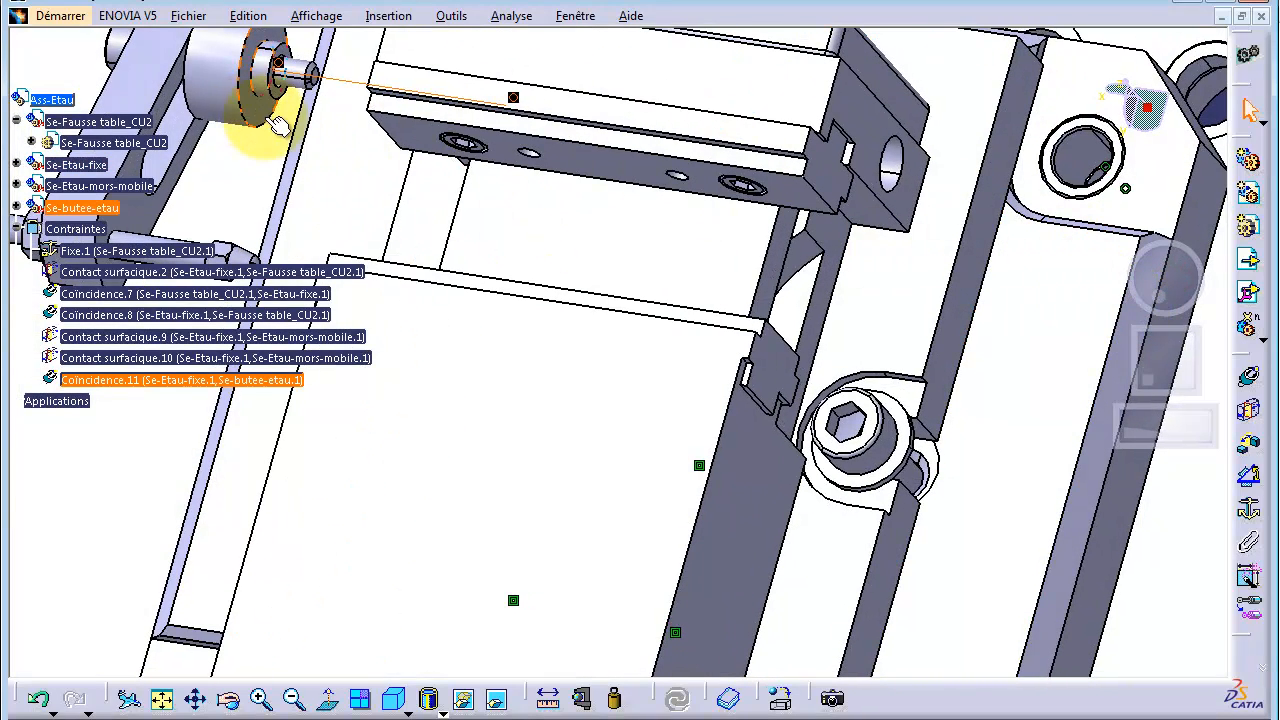
{"action": "left_click_drag", "start_coordinate": [1183, 280], "coordinate": [1123, 269]}
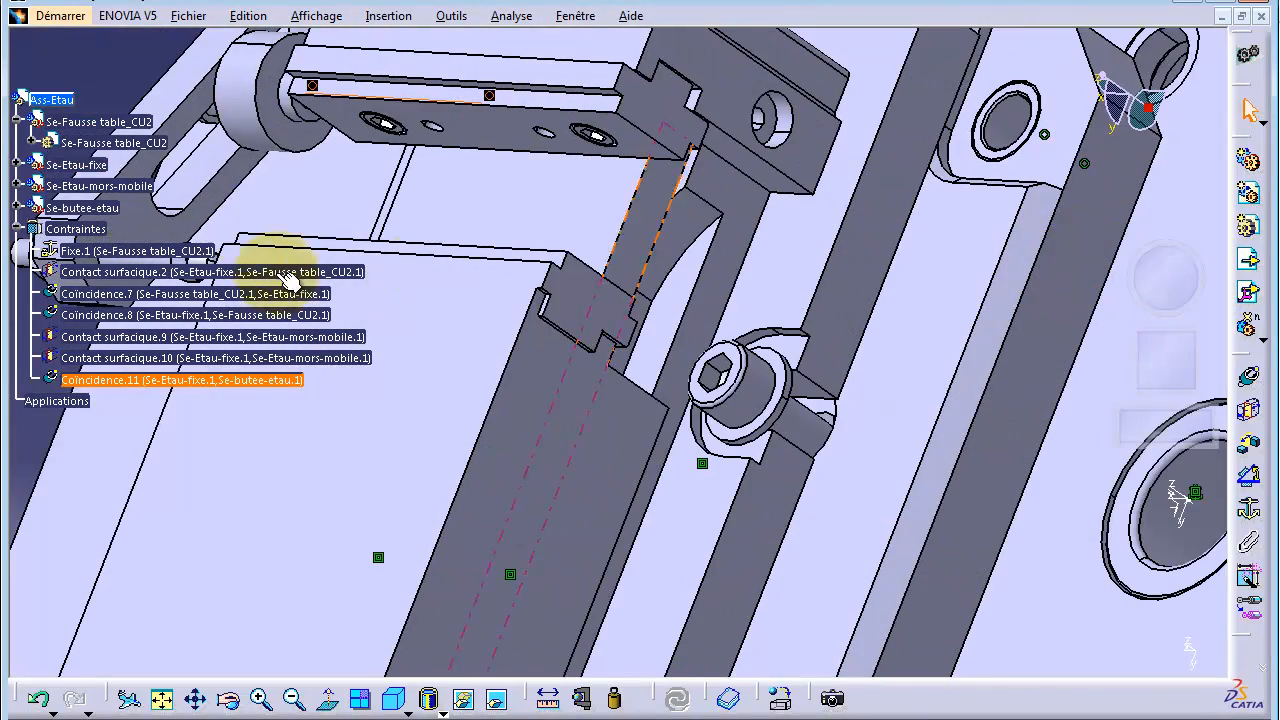
{"action": "left_click", "coordinate": [283, 128]}
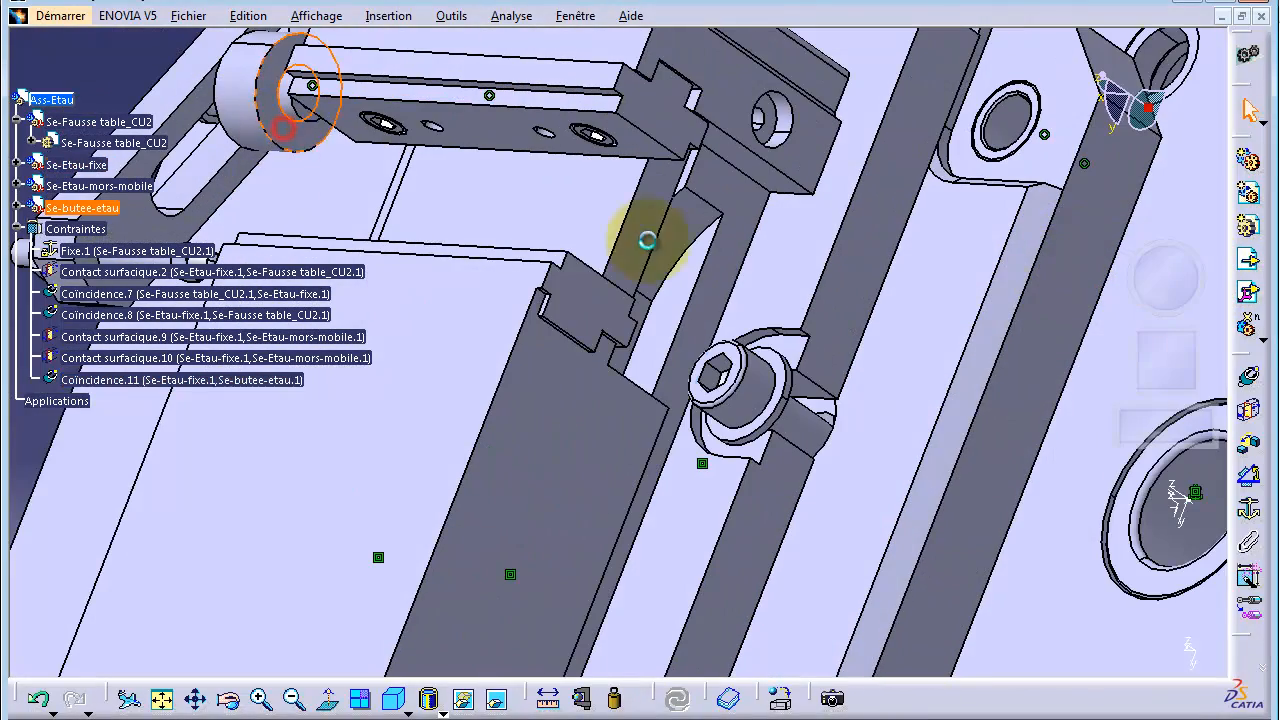
{"action": "left_click", "coordinate": [1251, 413]}
{"action": "left_click_drag", "start_coordinate": [1145, 290], "coordinate": [1230, 274]}
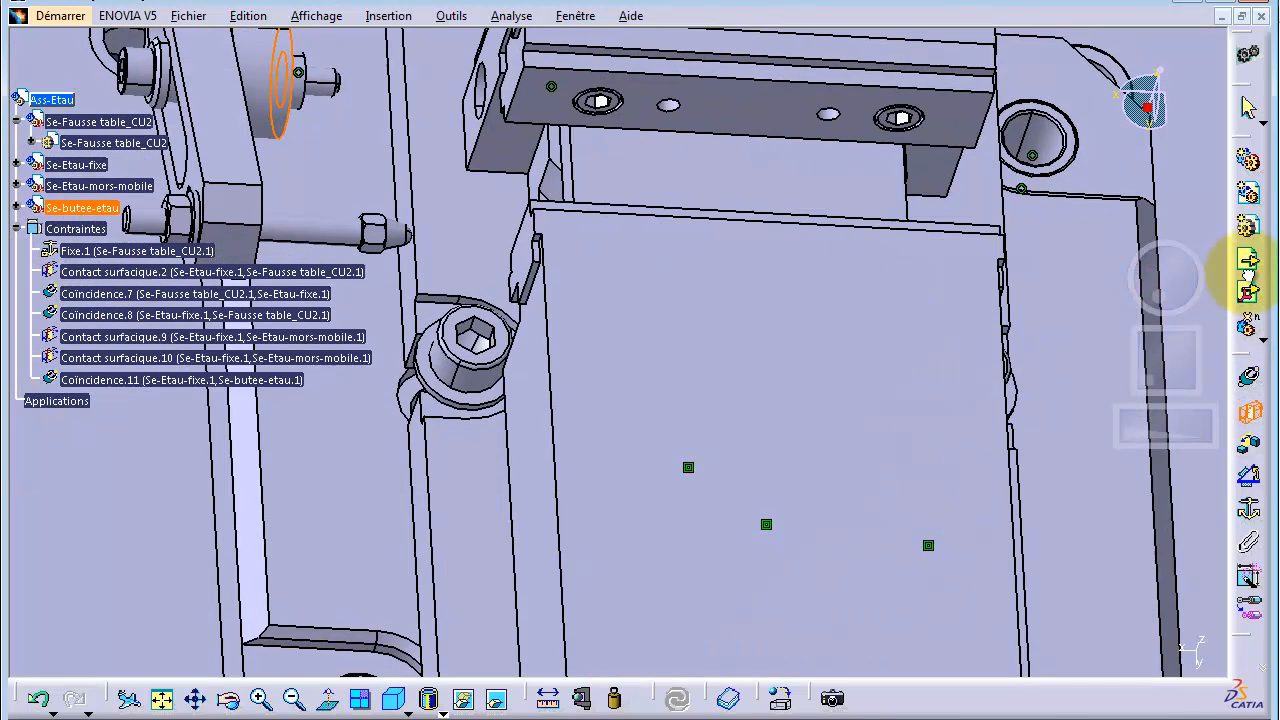
{"action": "left_click", "coordinate": [483, 133]}
{"action": "left_click", "coordinate": [679, 702]}
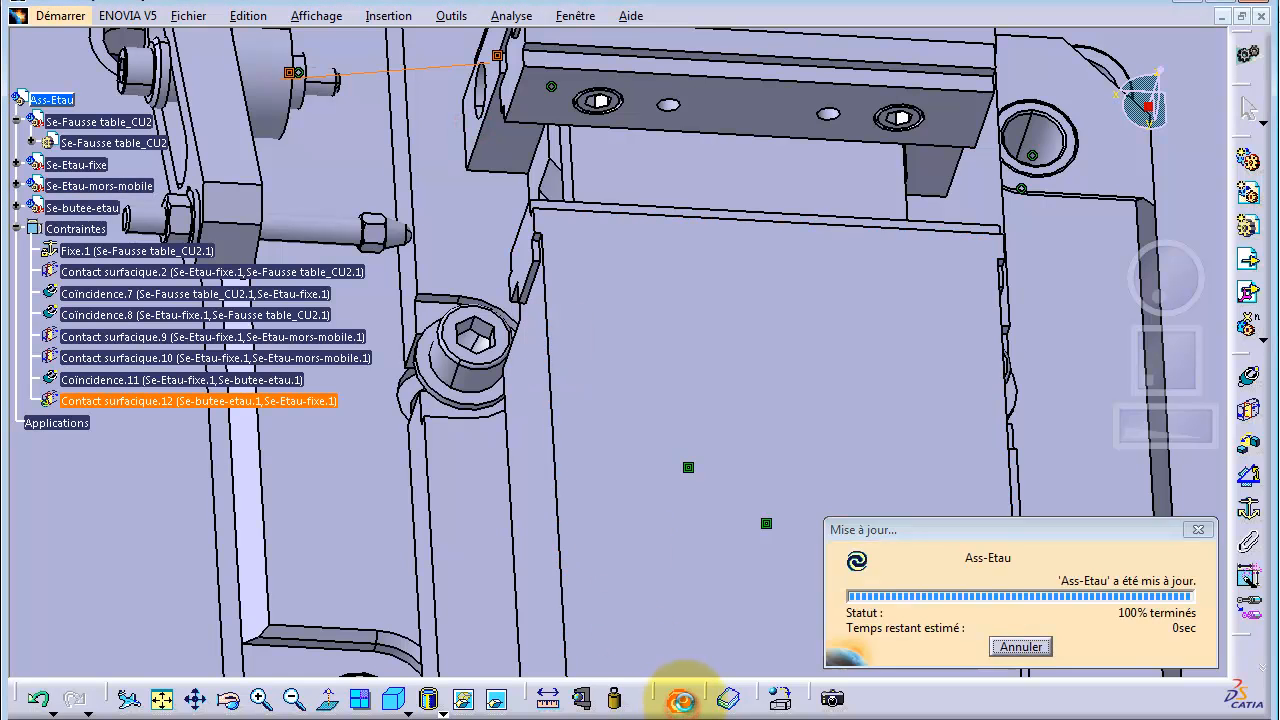
Rotate the Se-butee-etau stop with the compass placed on its arm, and update the assembly to reapply its constraints.
{"action": "left_click_drag", "start_coordinate": [1157, 429], "coordinate": [1070, 380]}
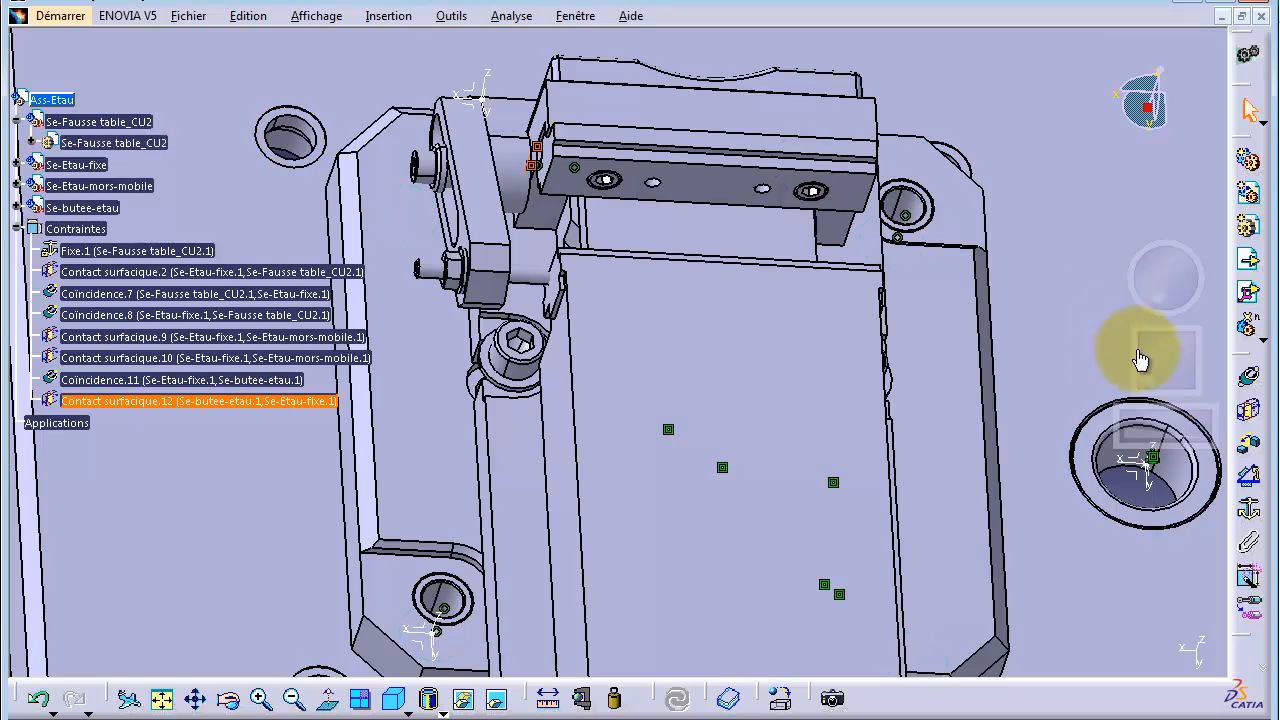
{"action": "left_click_drag", "start_coordinate": [1171, 277], "coordinate": [1106, 280]}
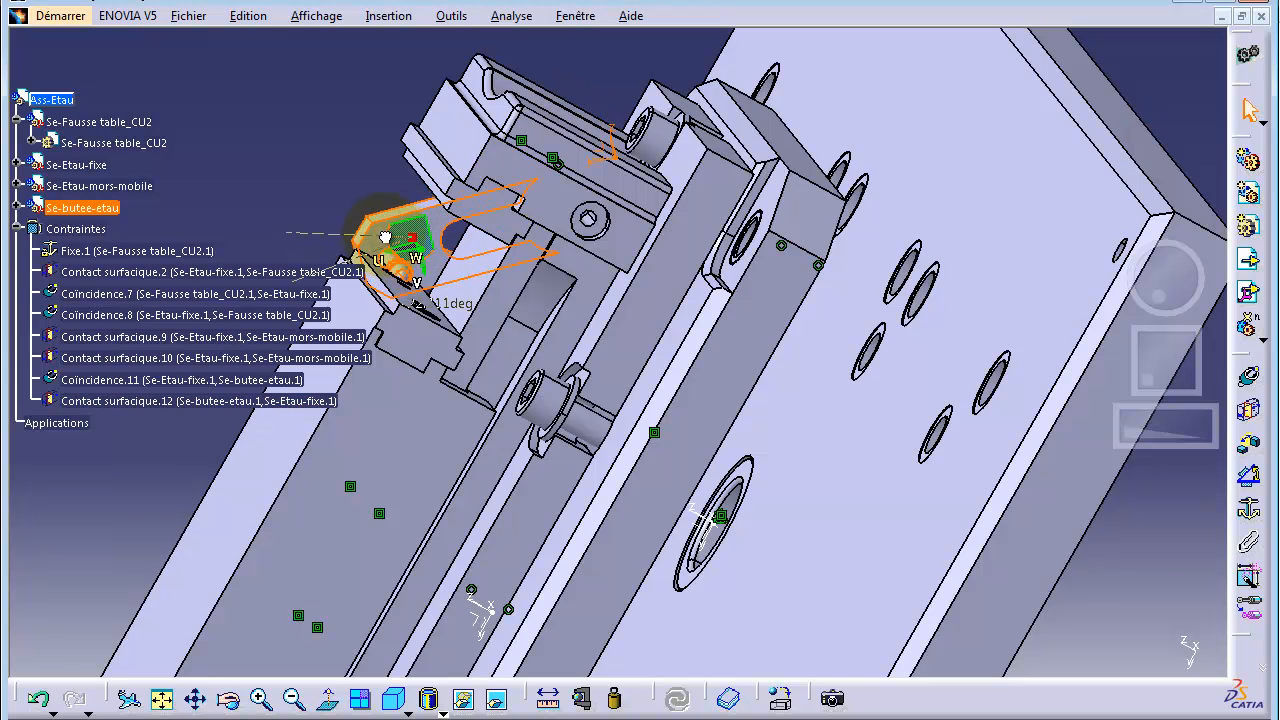
{"action": "left_click", "coordinate": [677, 699]}
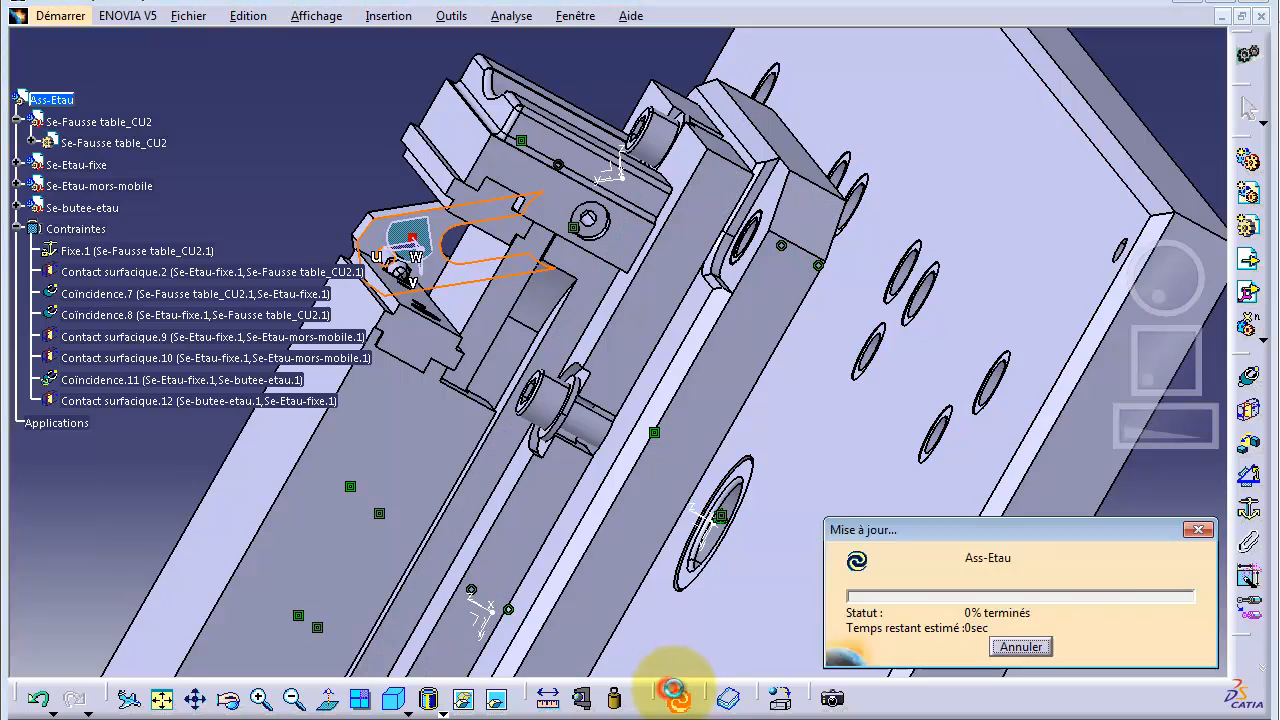
Check the mobile jaw with the compass, and compare the assembly with the reference image Ass-Etau_CU2.jpg in PhotoFiltre.
{"action": "middle_click_drag", "start_coordinate": [1149, 280], "coordinate": [1176, 283]}
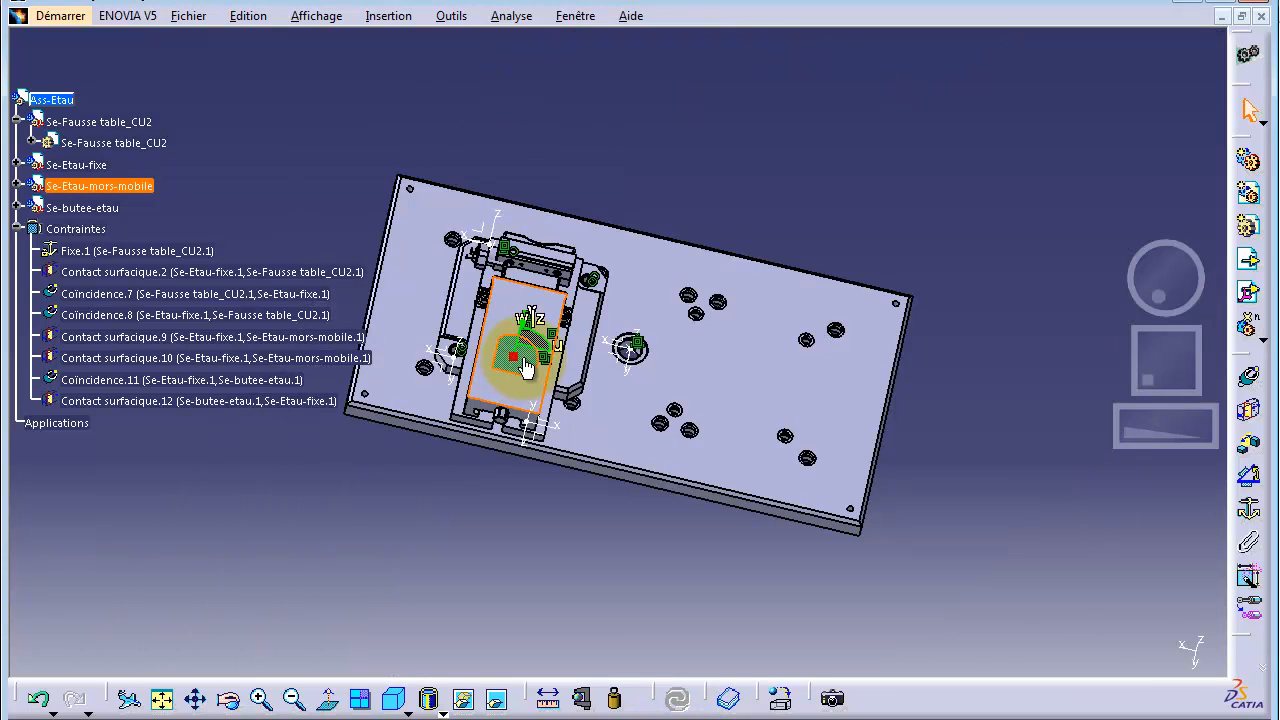
{"action": "mouse_move", "coordinate": [497, 362]}
{"action": "left_mouse_down"}
{"action": "mouse_move", "coordinate": [495, 380]}
{"action": "mouse_move", "coordinate": [509, 360]}
{"action": "left_mouse_up"}
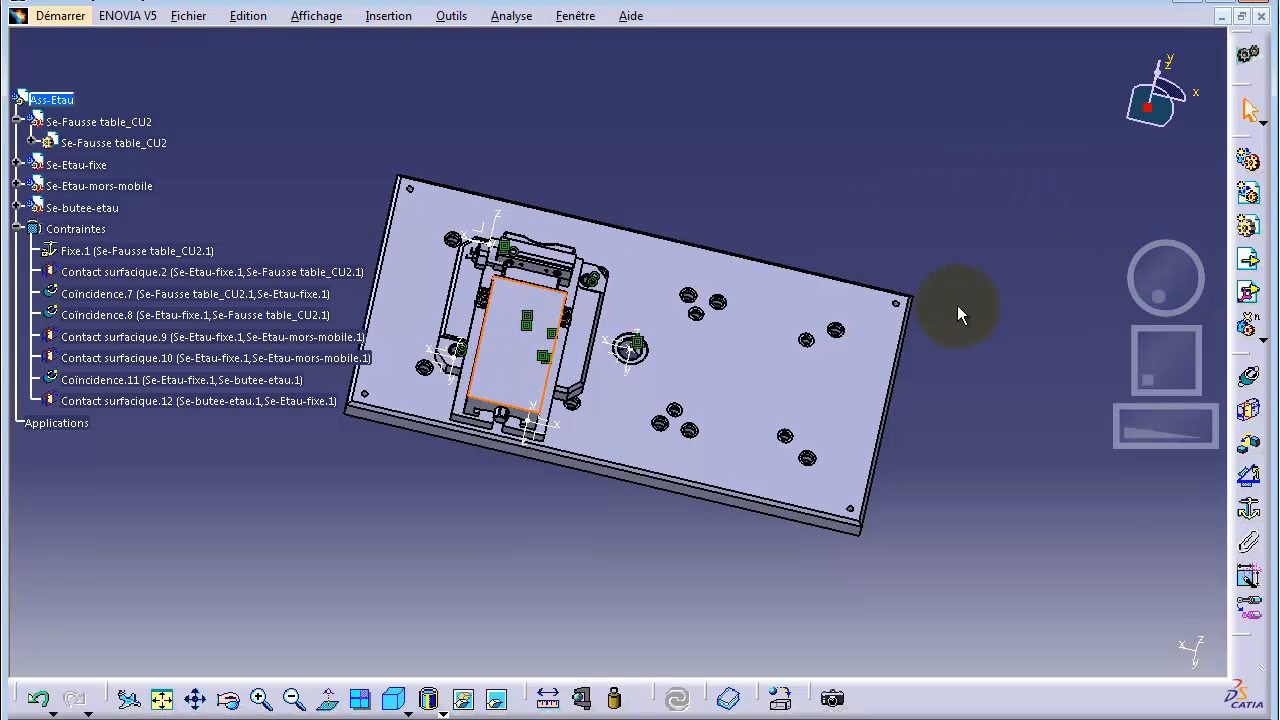
{"action": "left_click_drag", "start_coordinate": [1198, 430], "coordinate": [1159, 398]}
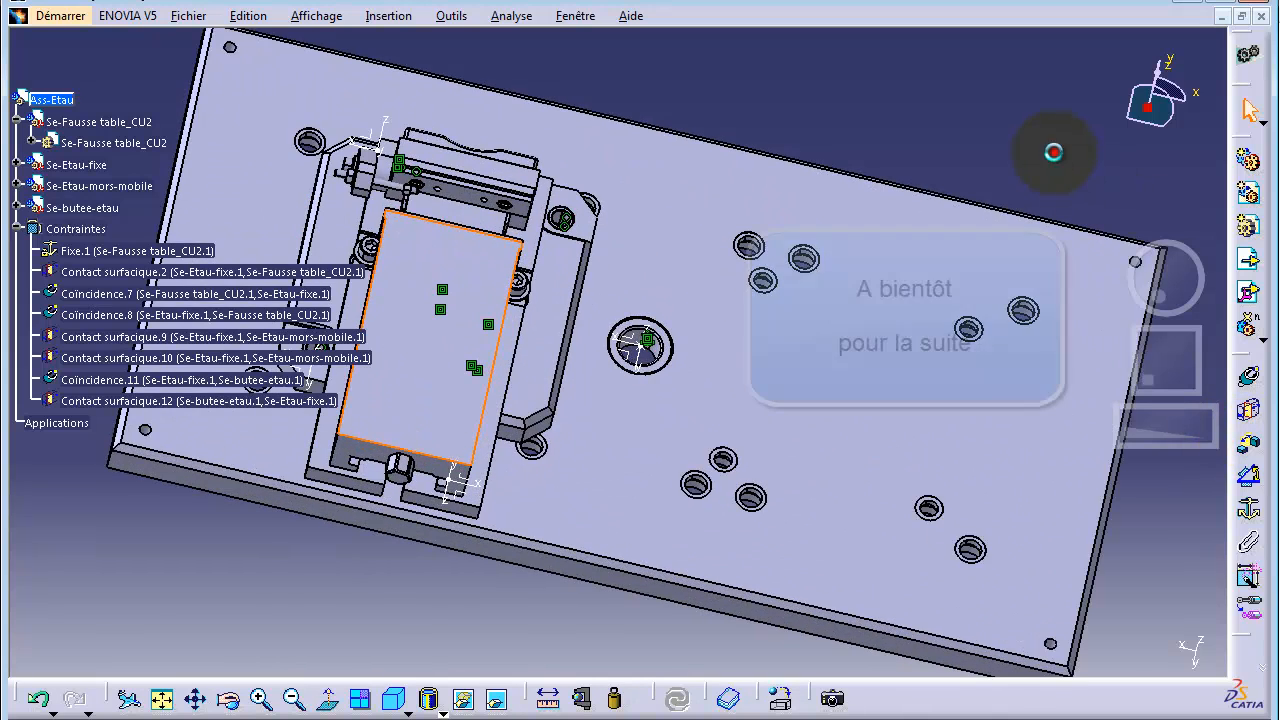
{"action": "left_click", "coordinate": [414, 210]}
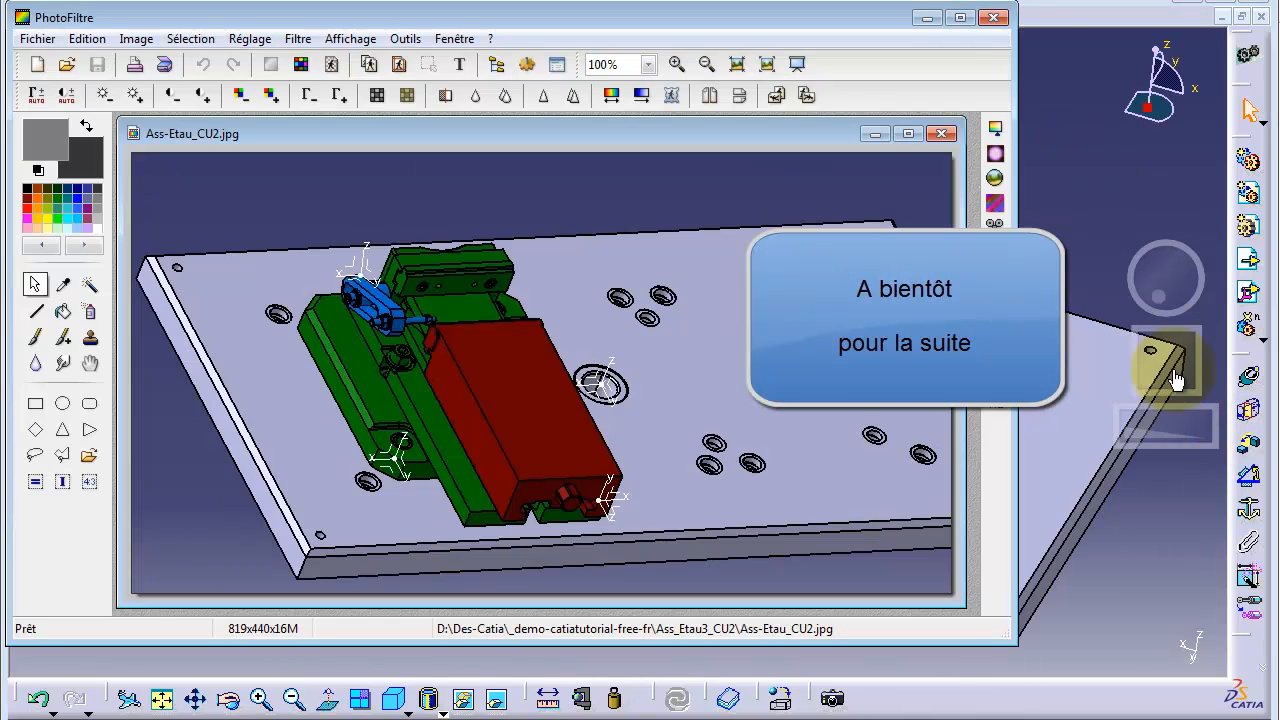